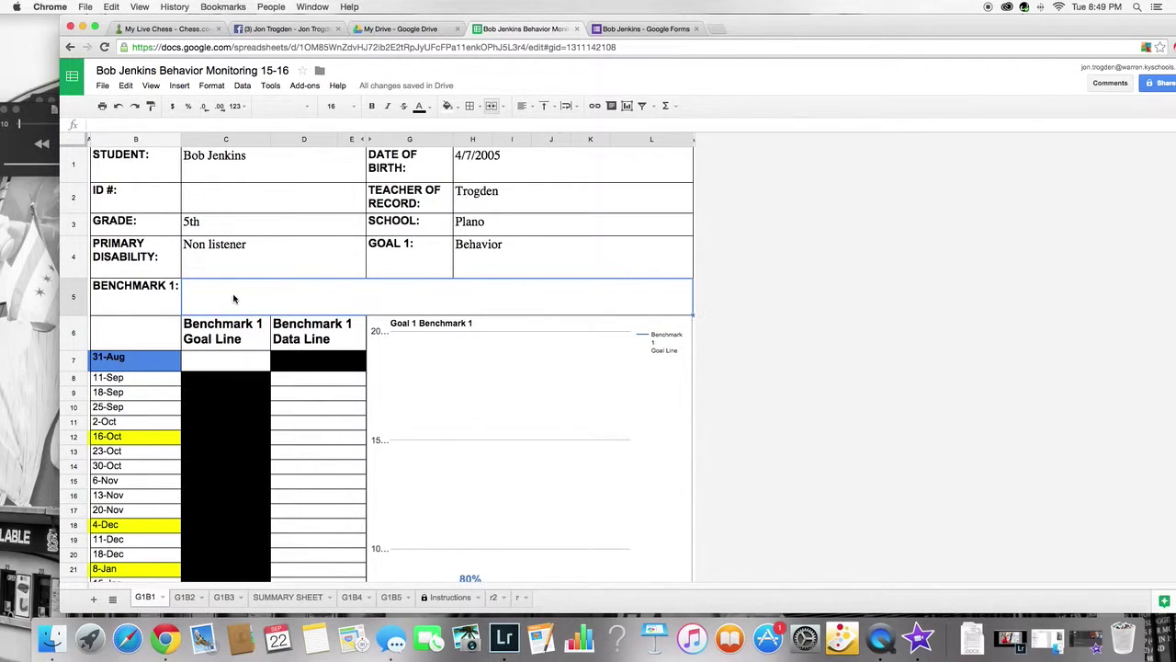
{"action": "left_click", "coordinate": [185, 597]}
{"action": "left_click", "coordinate": [225, 597]}
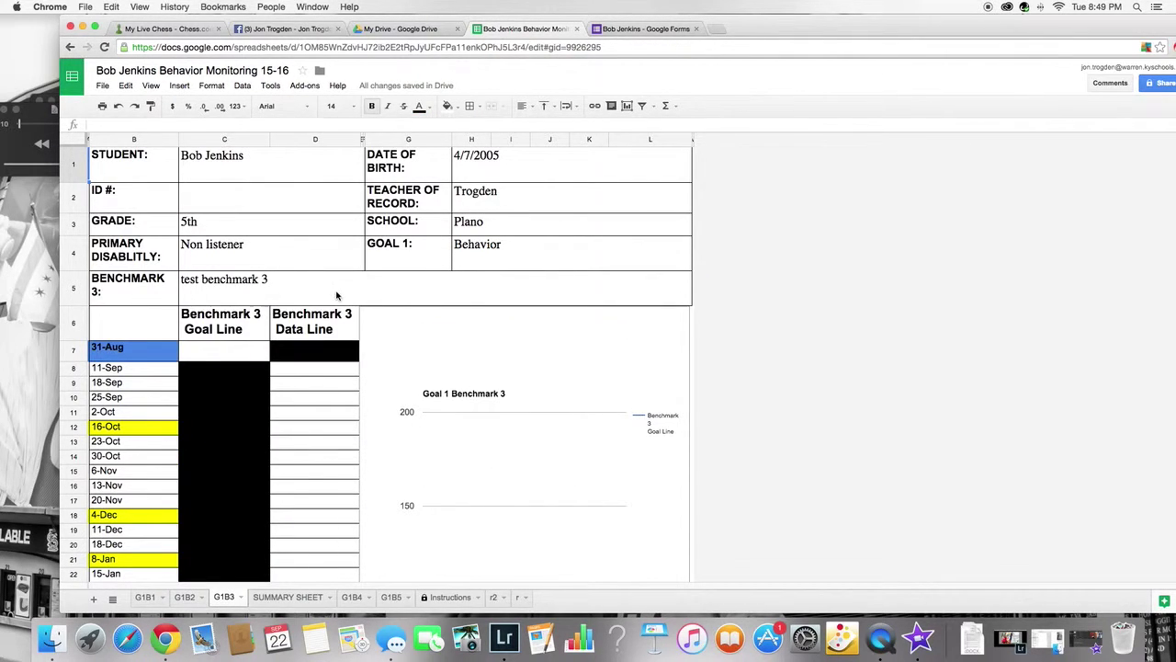
{"action": "left_click", "coordinate": [145, 597]}
{"action": "scroll", "coordinate": [348, 335], "scroll_direction": "down", "scroll_amount": 3}
{"action": "scroll", "coordinate": [363, 303], "scroll_direction": "up", "scroll_amount": 3}
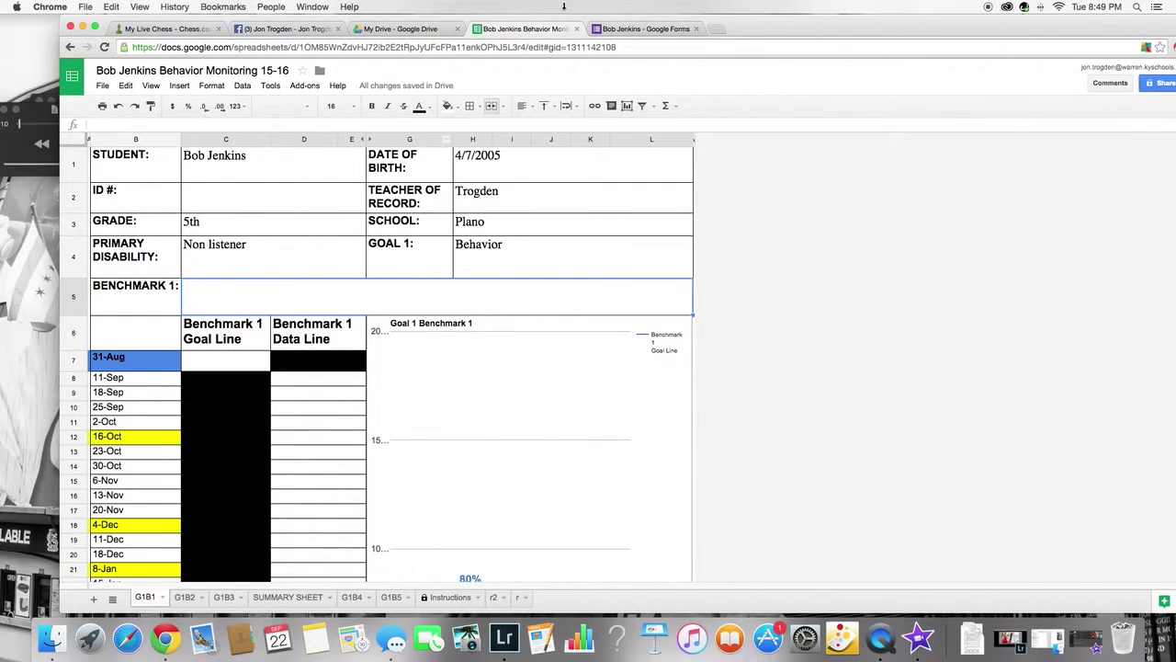
{"action": "left_click", "coordinate": [642, 30]}
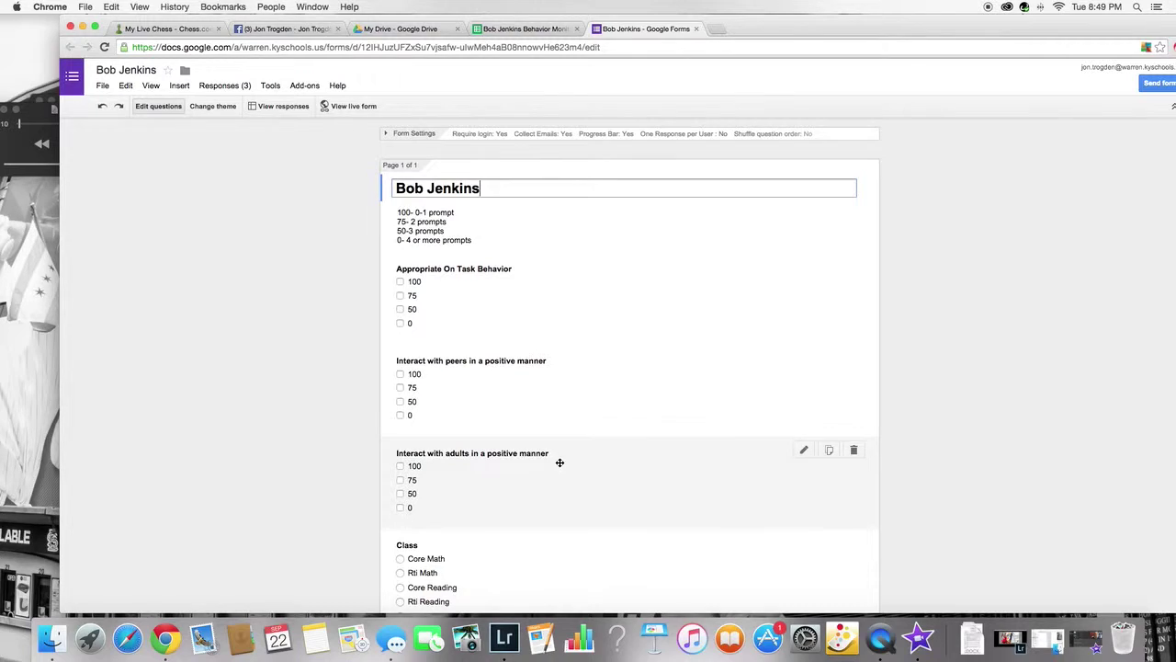
{"action": "left_click", "coordinate": [226, 86]}
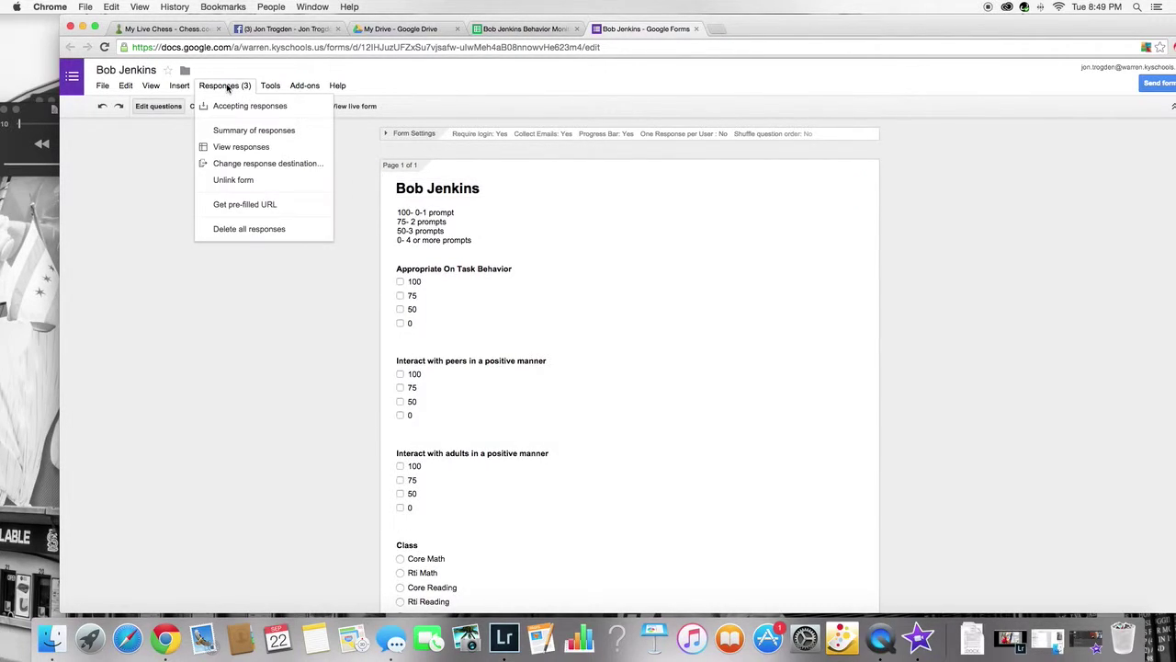
{"action": "left_click", "coordinate": [250, 165]}
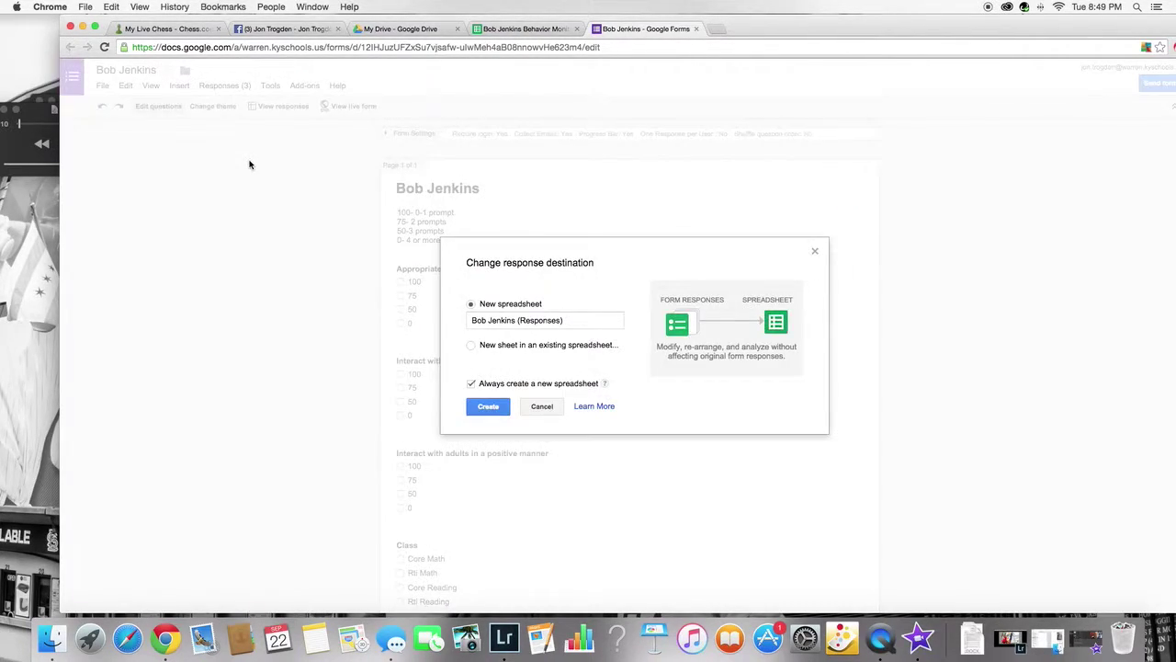
{"action": "left_click", "coordinate": [471, 346]}
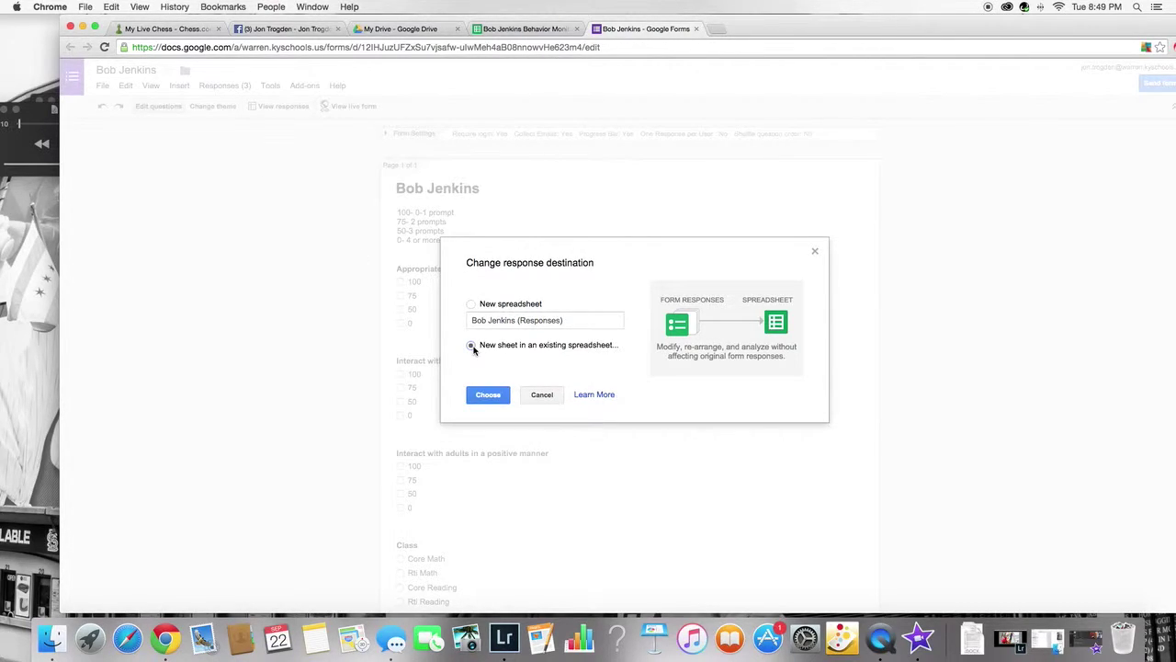
{"action": "left_click", "coordinate": [488, 395]}
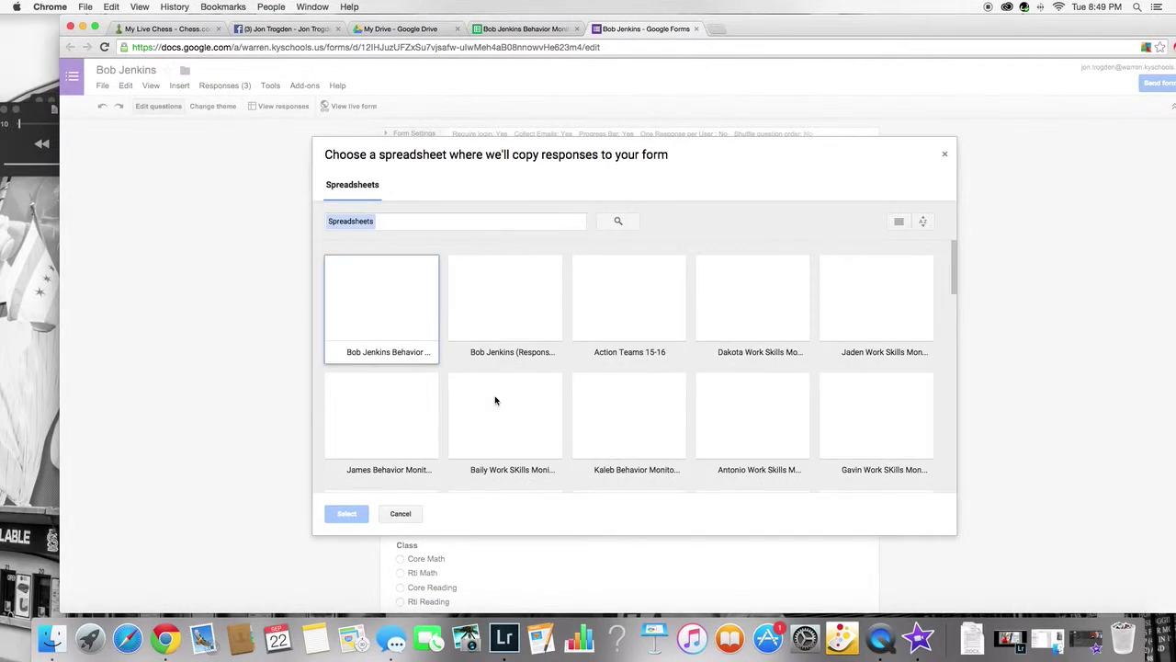
{"action": "double_click", "coordinate": [394, 310]}
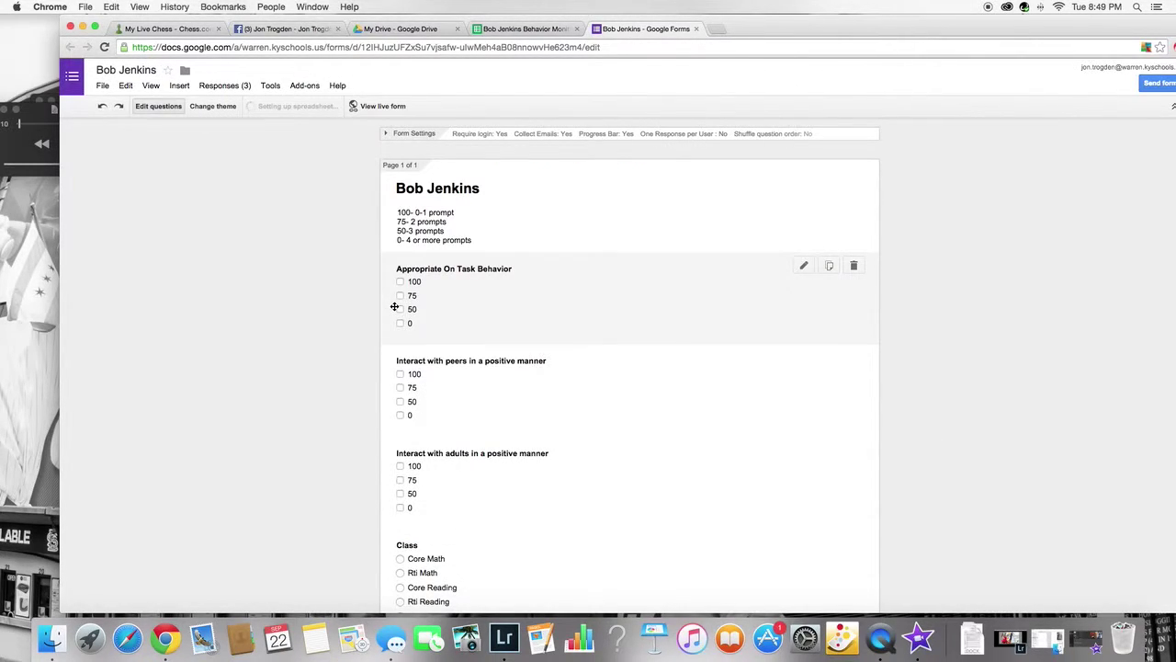
Clear the three sample response rows A2:G5 on the Form Responses 3 sheet.
{"action": "left_click", "coordinate": [537, 29]}
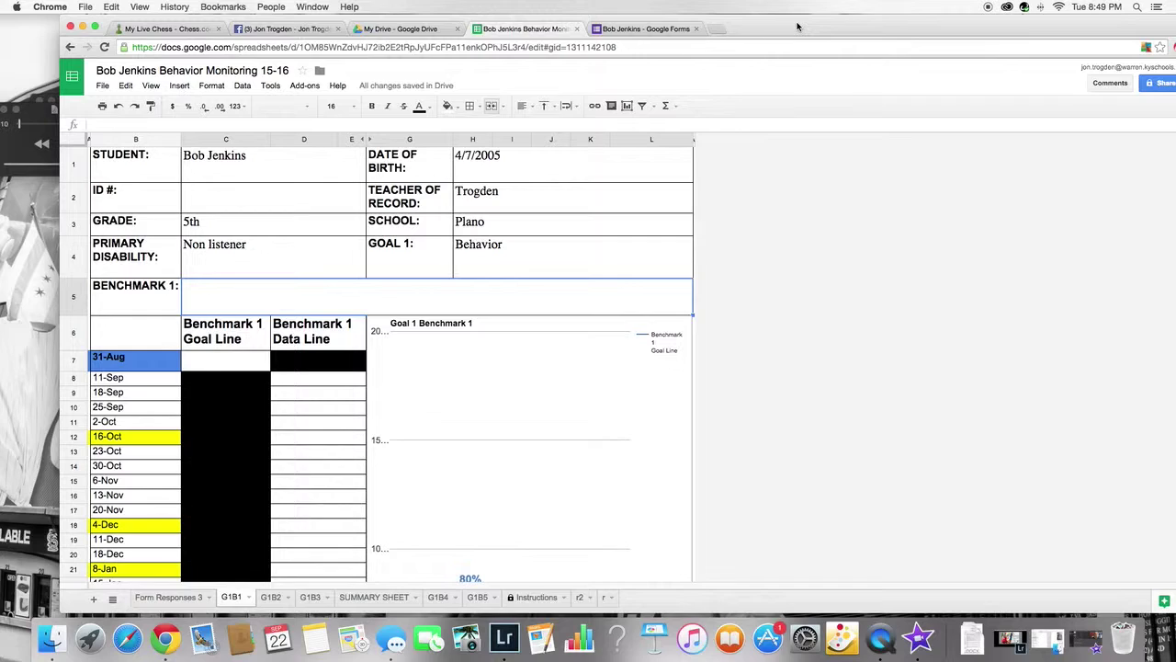
{"action": "left_click_drag", "start_coordinate": [799, 28], "coordinate": [807, 28]}
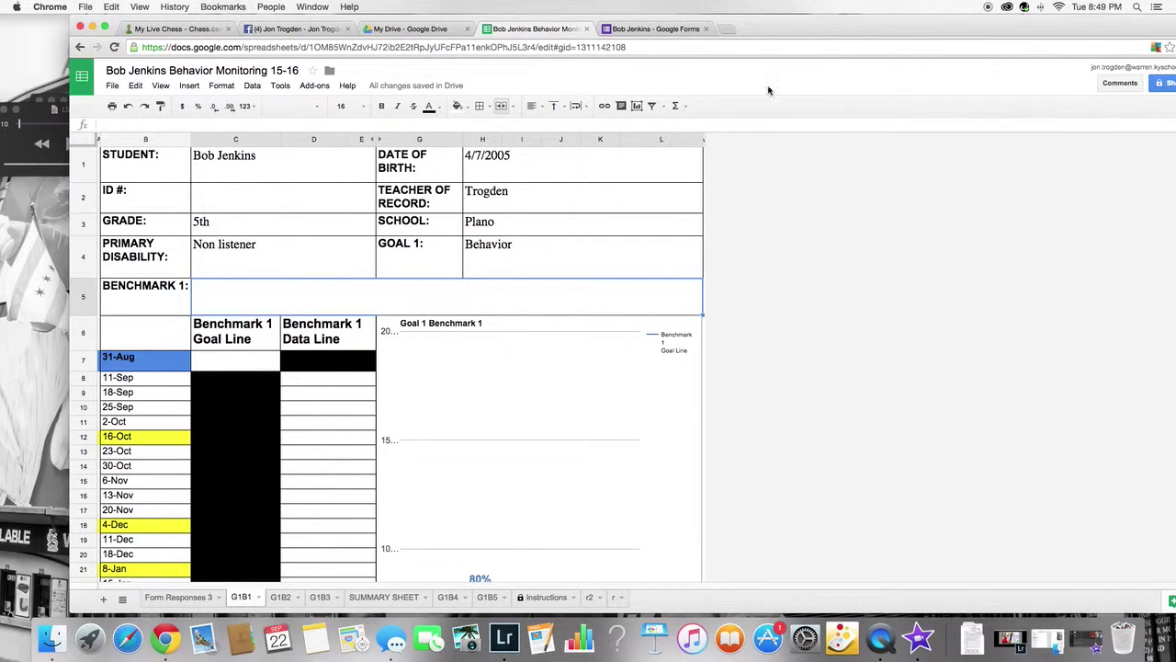
{"action": "left_click", "coordinate": [220, 600]}
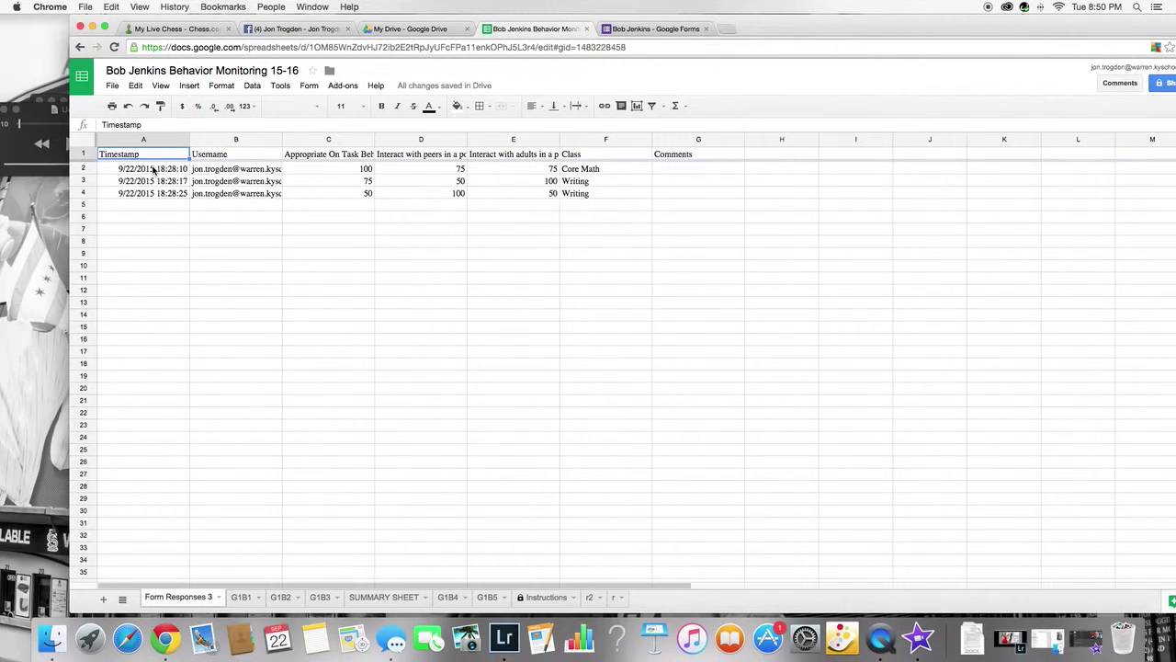
{"action": "left_click_drag", "start_coordinate": [153, 171], "coordinate": [714, 210]}
{"action": "key", "text": "Delete"}
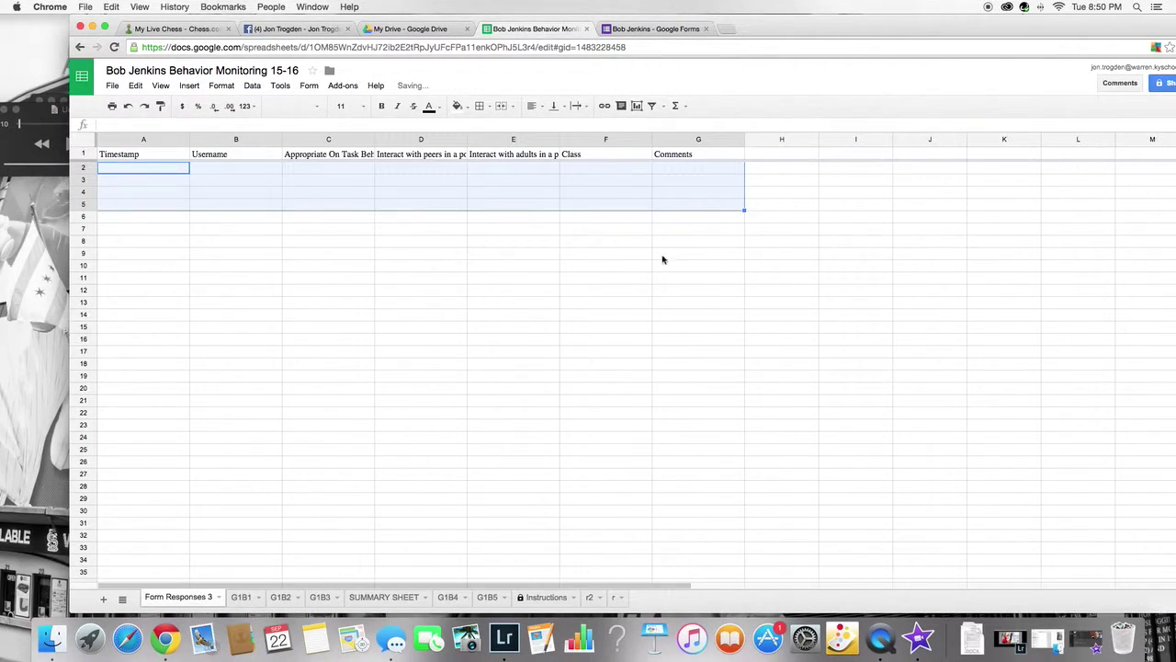
Rename the Form Responses 3 sheet to r3.
{"action": "left_click", "coordinate": [219, 596]}
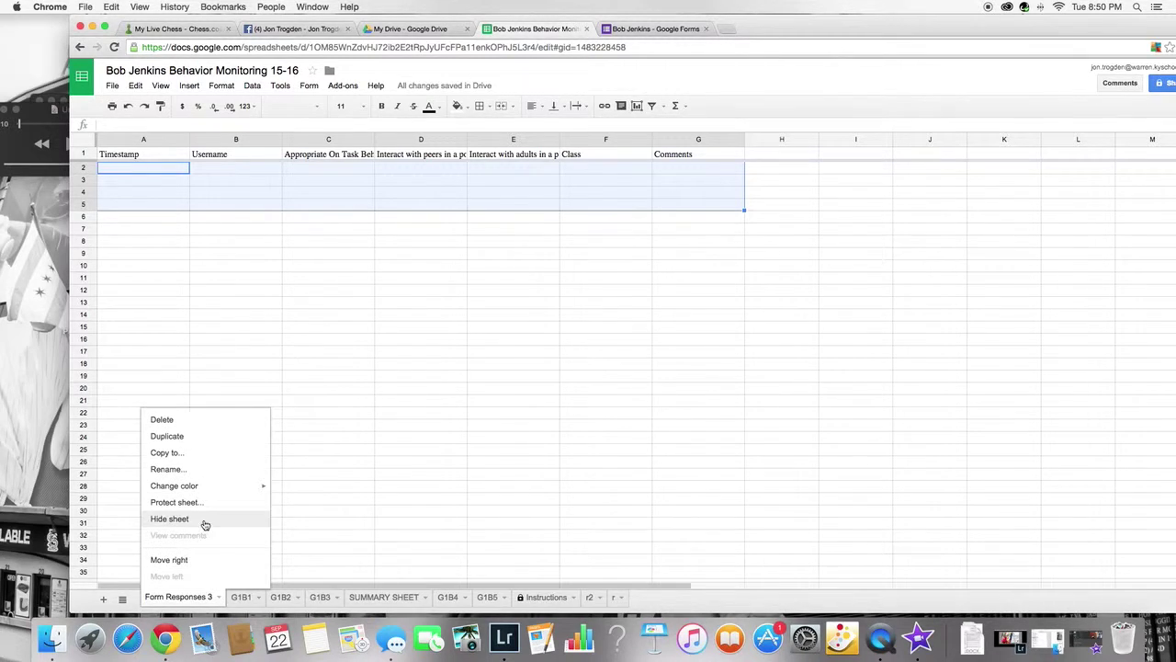
{"action": "left_click", "coordinate": [202, 472]}
{"action": "type", "text": "r"}
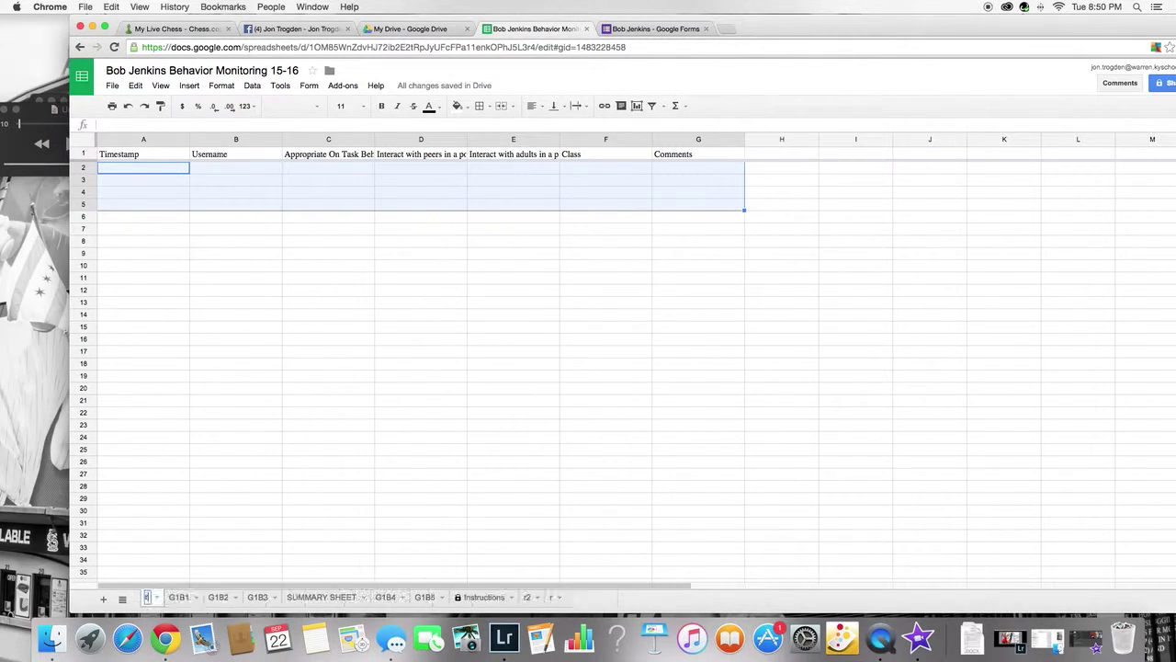
{"action": "type", "text": "3"}
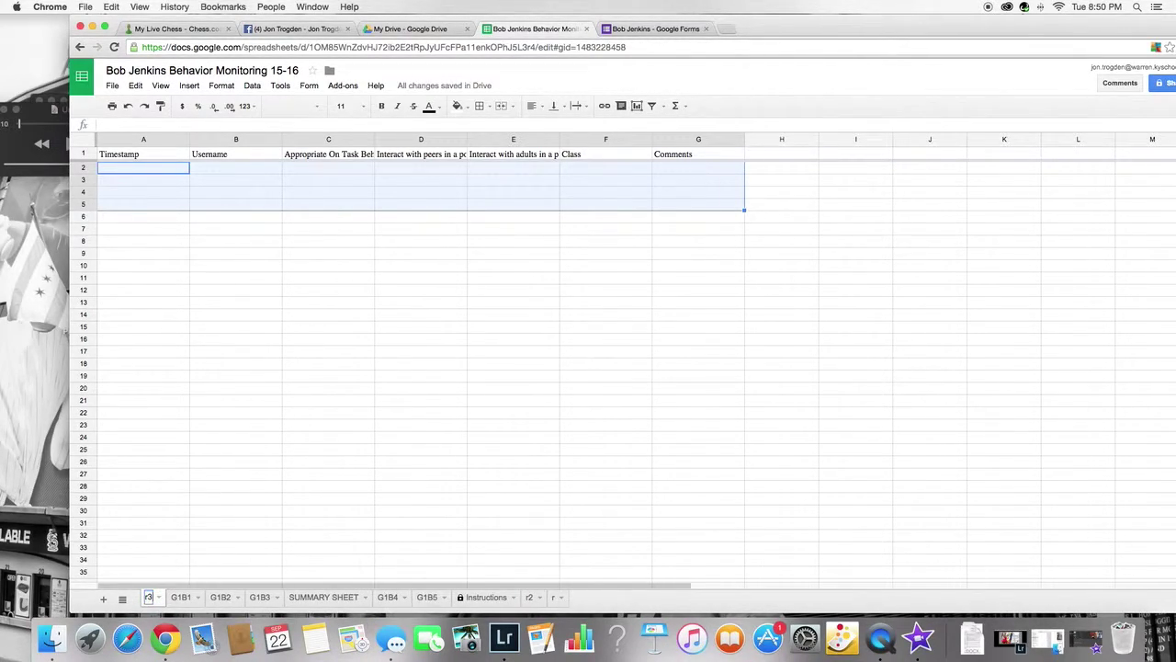
{"action": "key", "text": "Return"}
Give the r3 response columns A–H one shared, narrower width.
{"action": "left_click_drag", "start_coordinate": [160, 157], "coordinate": [1148, 158]}
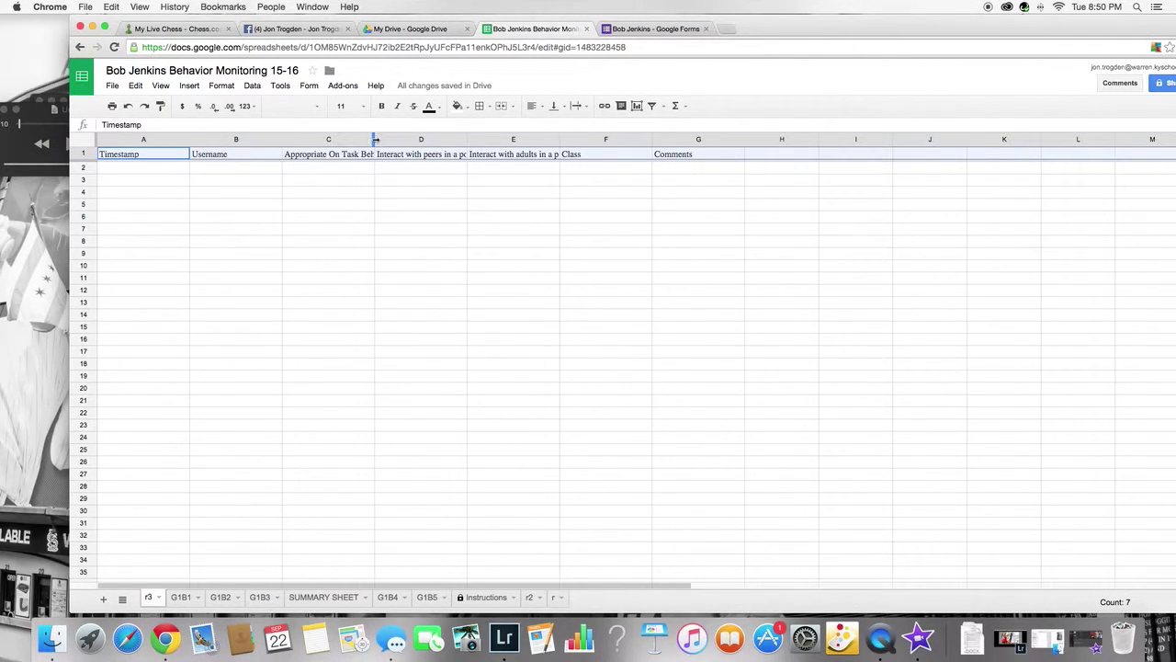
{"action": "left_click_drag", "start_coordinate": [375, 140], "coordinate": [332, 142]}
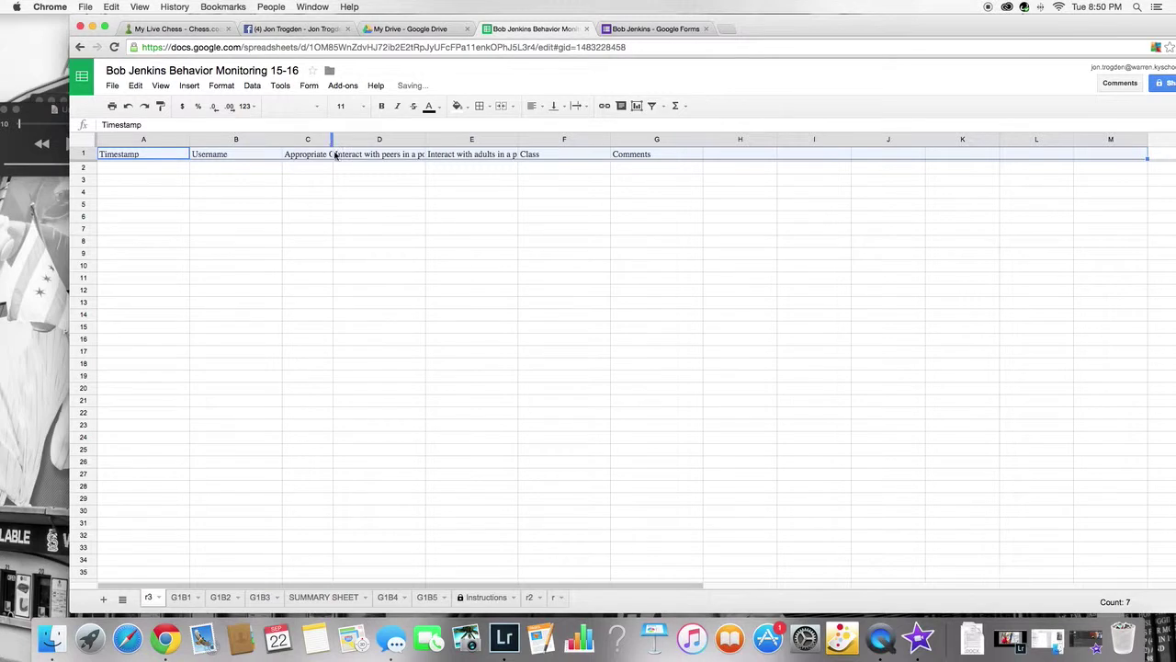
{"action": "left_click", "coordinate": [210, 195]}
{"action": "left_click_drag", "start_coordinate": [144, 138], "coordinate": [709, 136]}
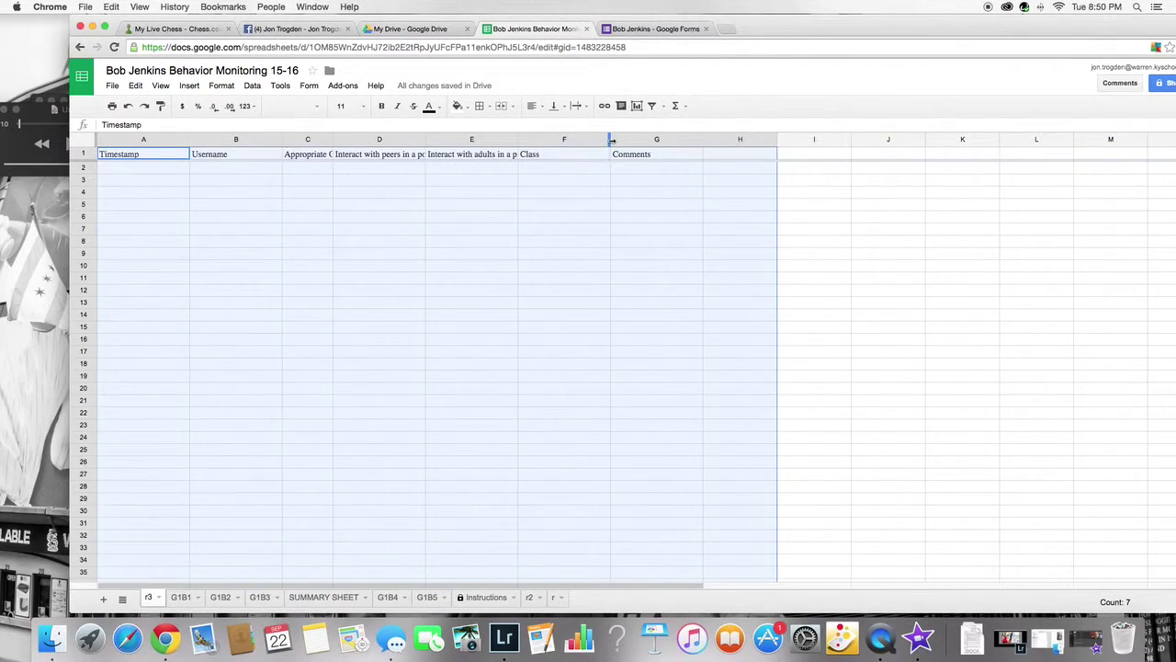
{"action": "left_click_drag", "start_coordinate": [610, 140], "coordinate": [577, 140]}
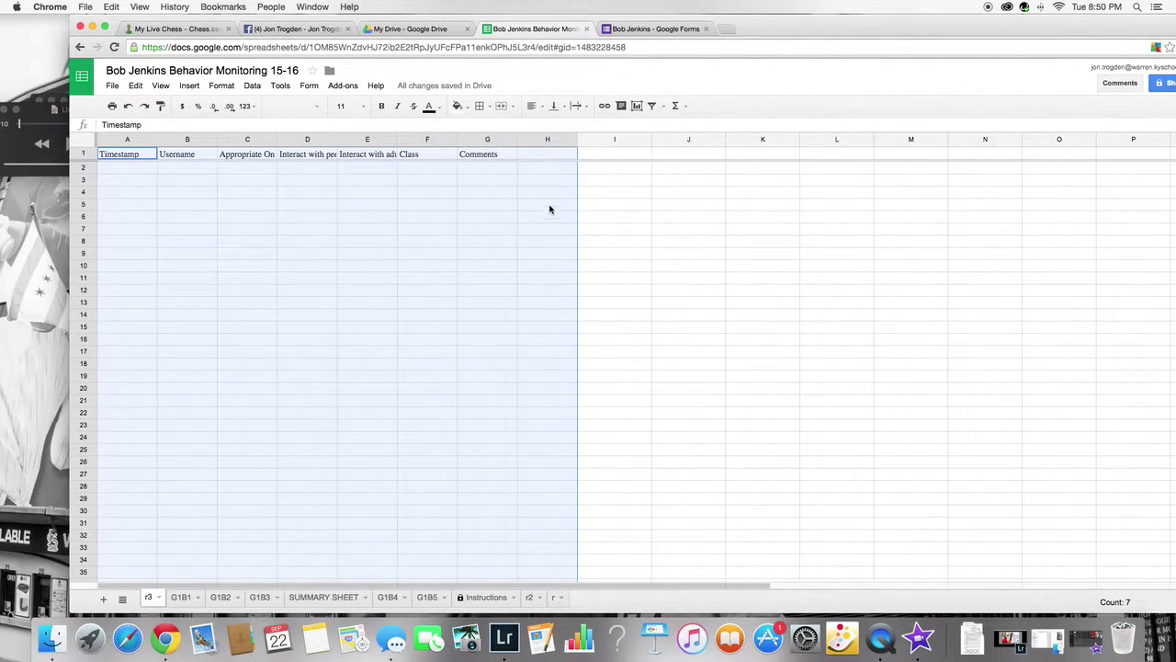
Copy the weekly dates B7:B42 from G1B1 into cell J2 of r3.
{"action": "left_click", "coordinate": [180, 598]}
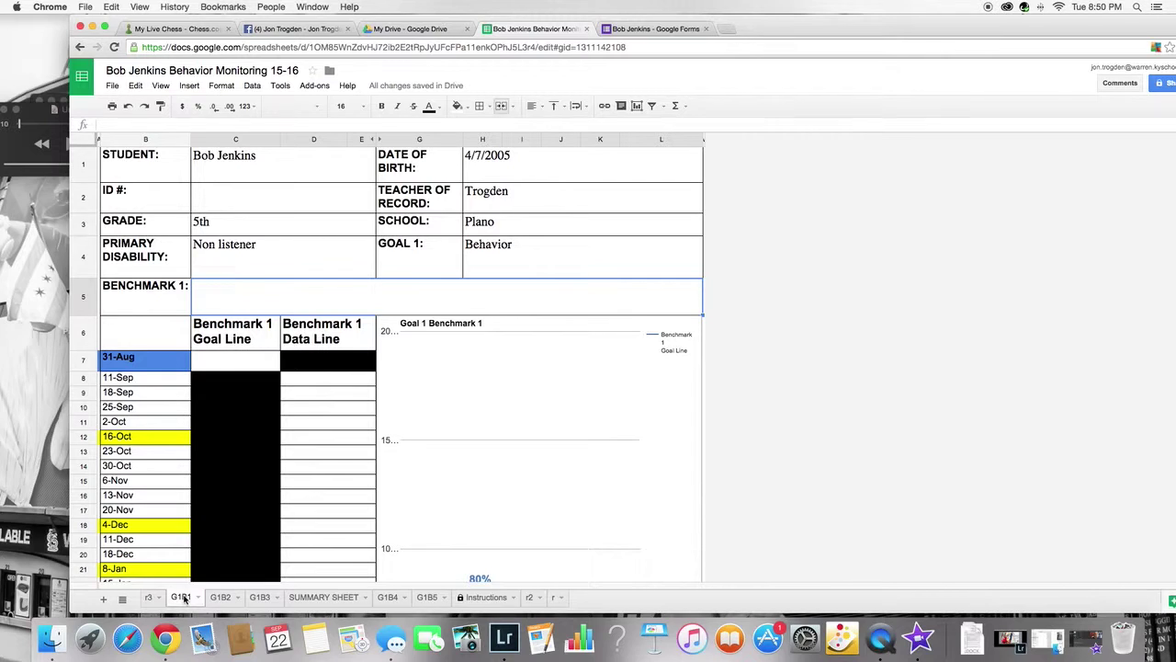
{"action": "left_click_drag", "start_coordinate": [137, 366], "coordinate": [166, 456]}
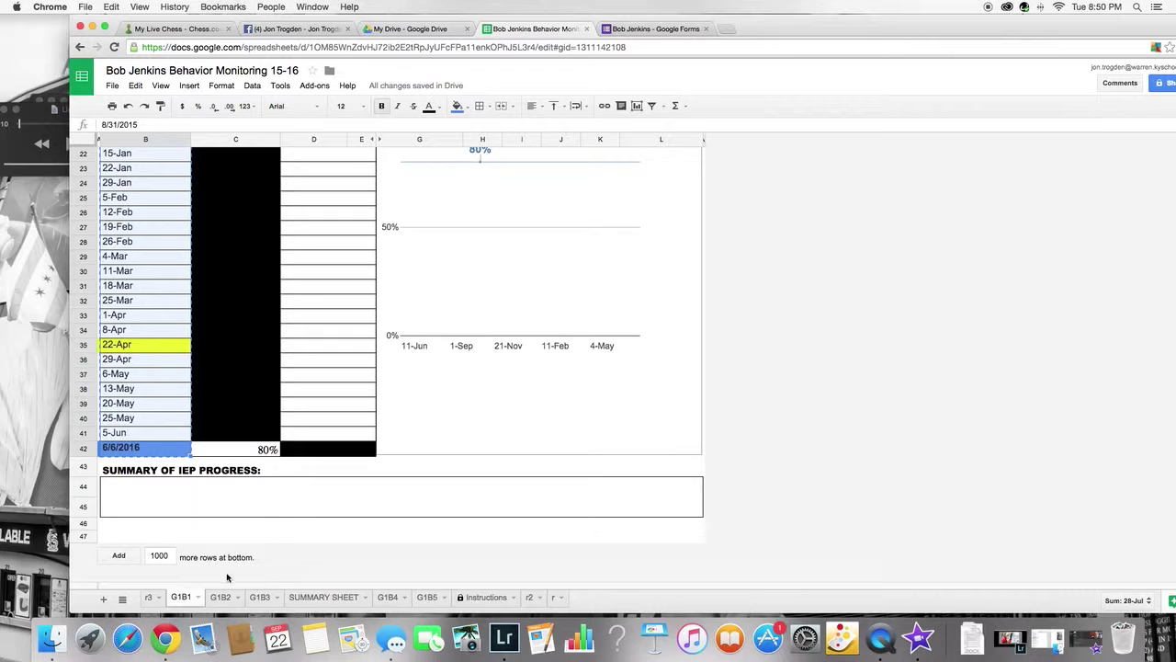
{"action": "left_click", "coordinate": [152, 598]}
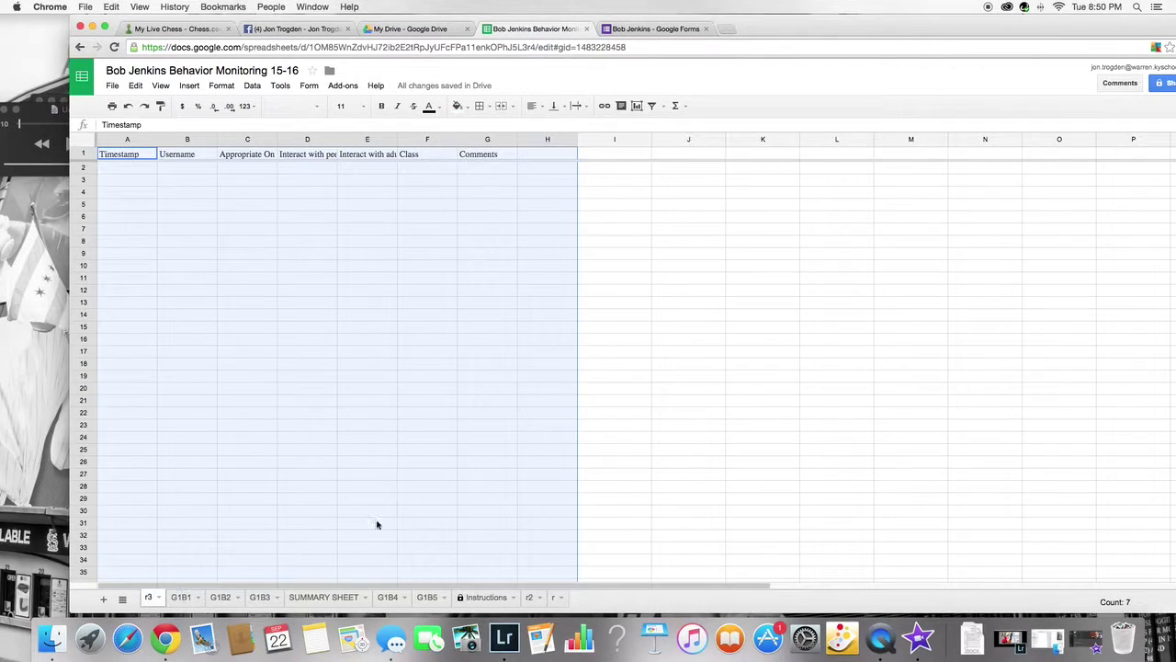
{"action": "left_click", "coordinate": [676, 171]}
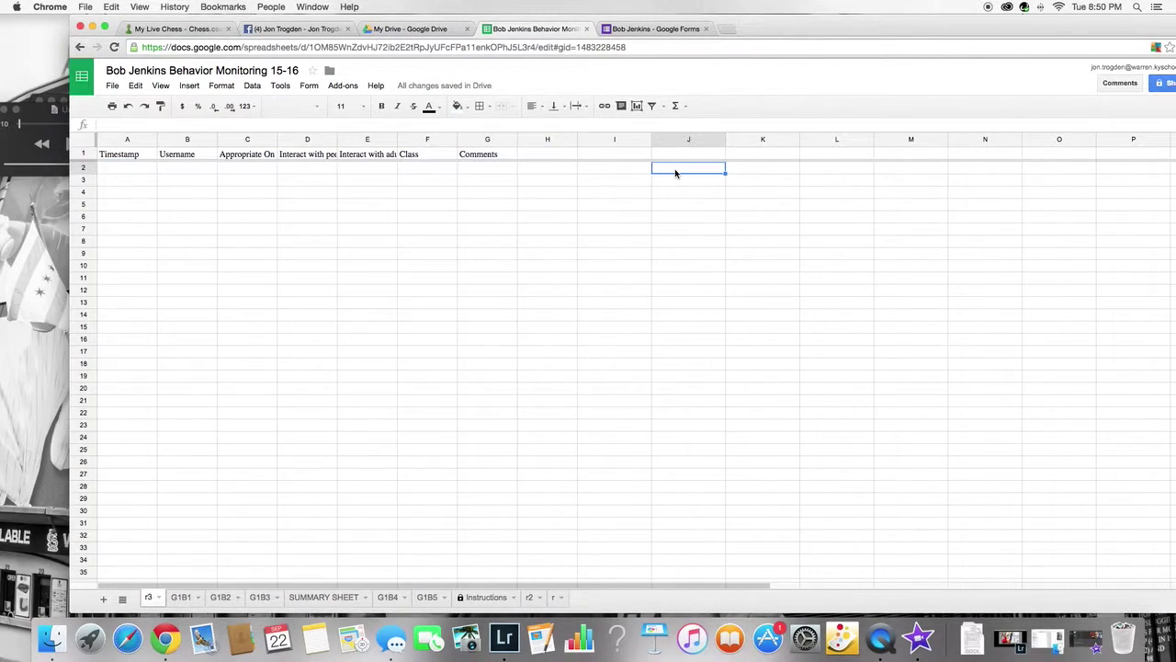
{"action": "key", "text": "super+v"}
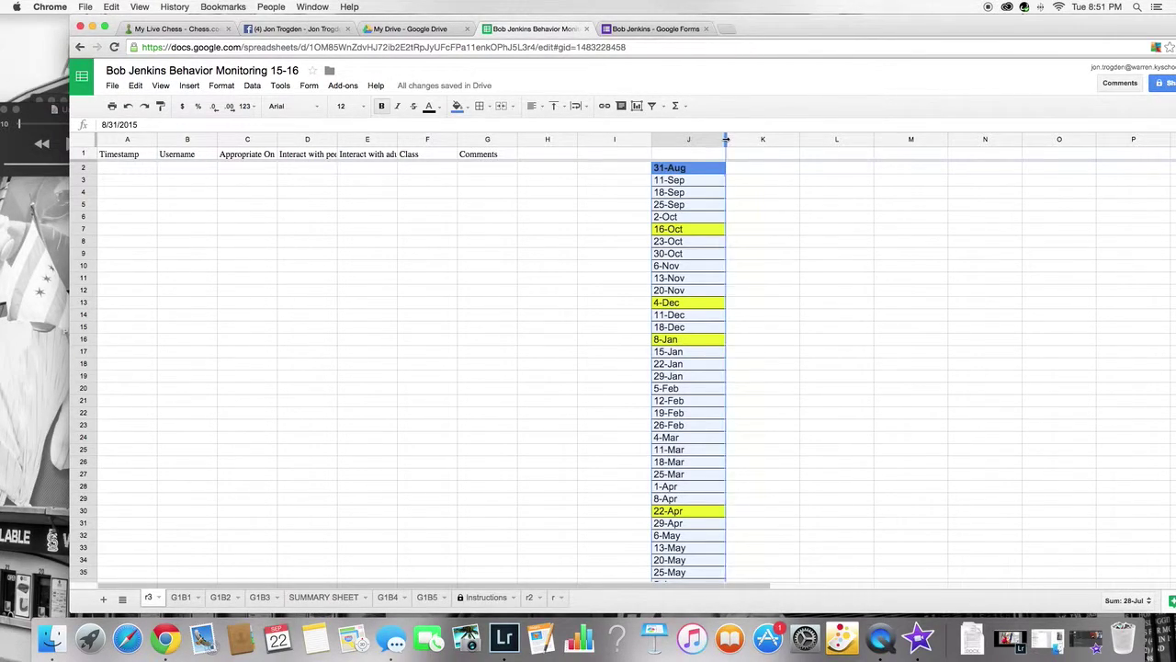
Fit column J to the dates, head it 'Ob 1', and border the column K cells.
{"action": "double_click", "coordinate": [726, 145]}
{"action": "left_click", "coordinate": [695, 153]}
{"action": "type", "text": "Ob 1"}
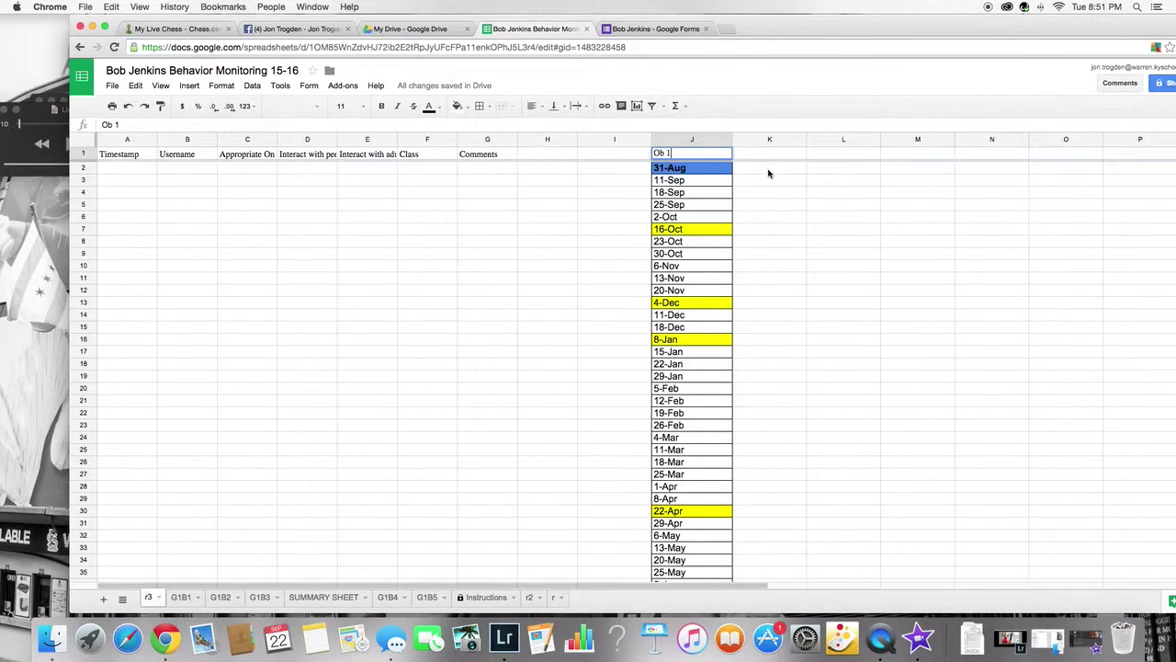
{"action": "left_click_drag", "start_coordinate": [759, 171], "coordinate": [783, 342]}
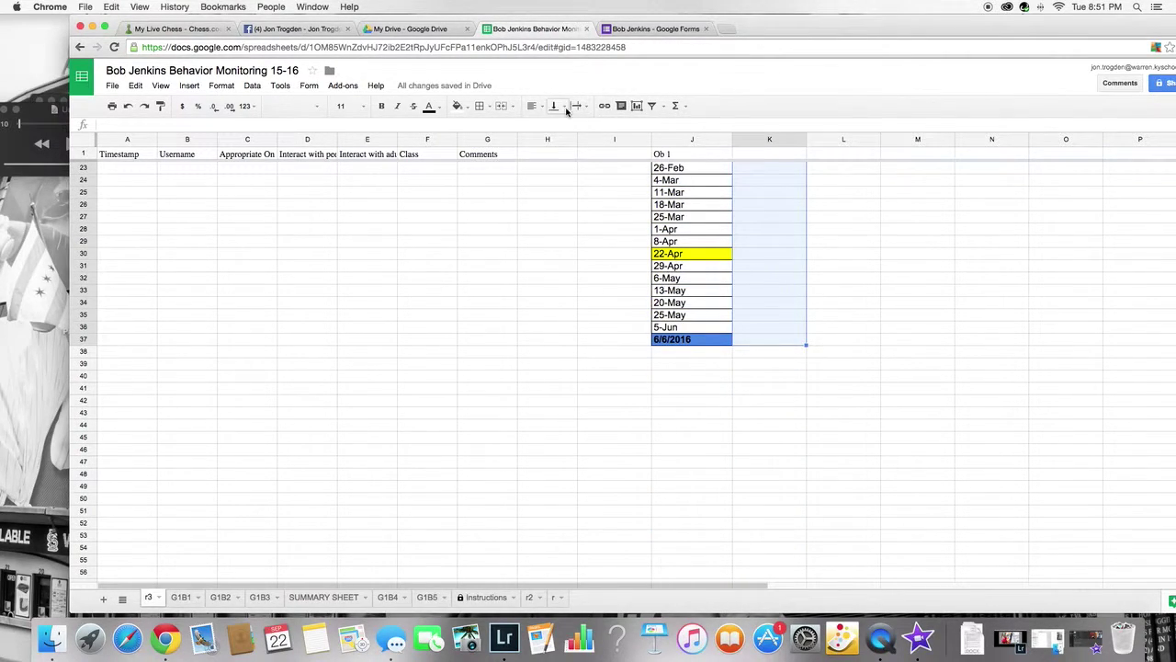
{"action": "left_click", "coordinate": [481, 106]}
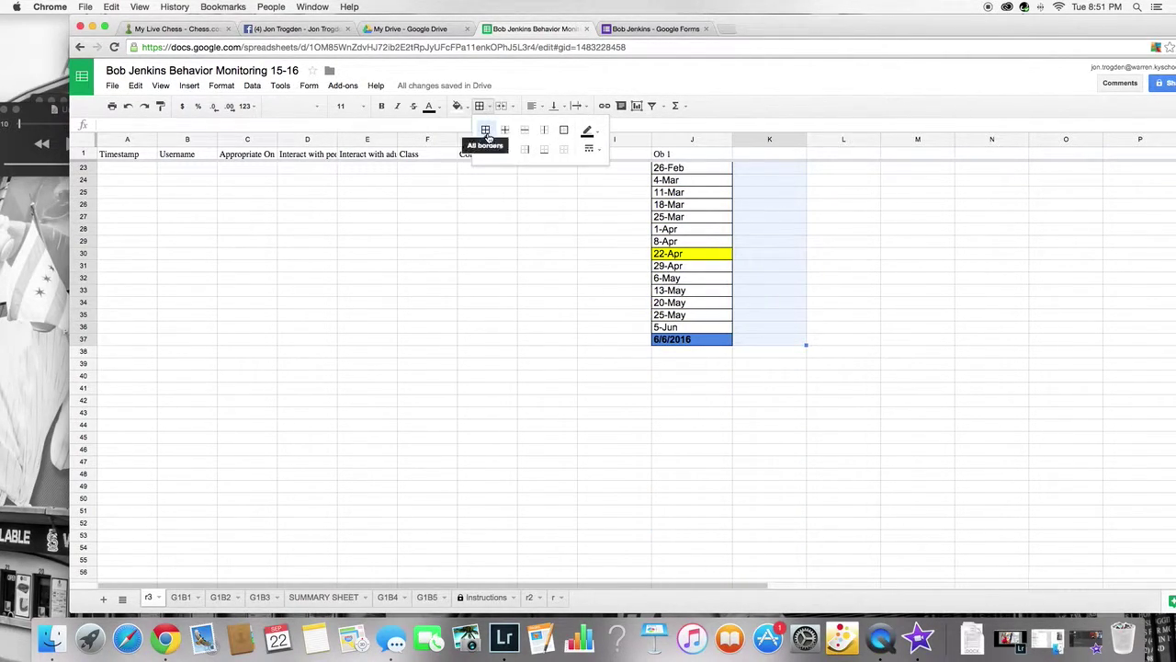
{"action": "left_click", "coordinate": [485, 130]}
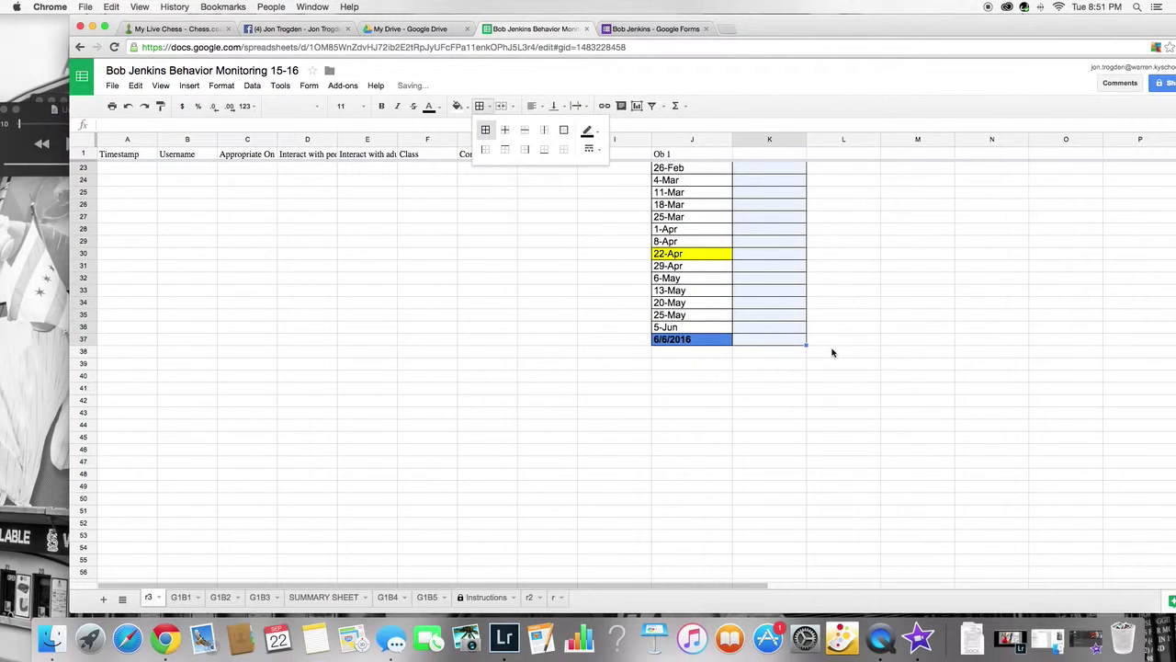
Copy the Ob 1 date block spanning columns J and K.
{"action": "scroll", "coordinate": [831, 353], "scroll_direction": "up", "scroll_amount": 7}
{"action": "left_click", "coordinate": [703, 139]}
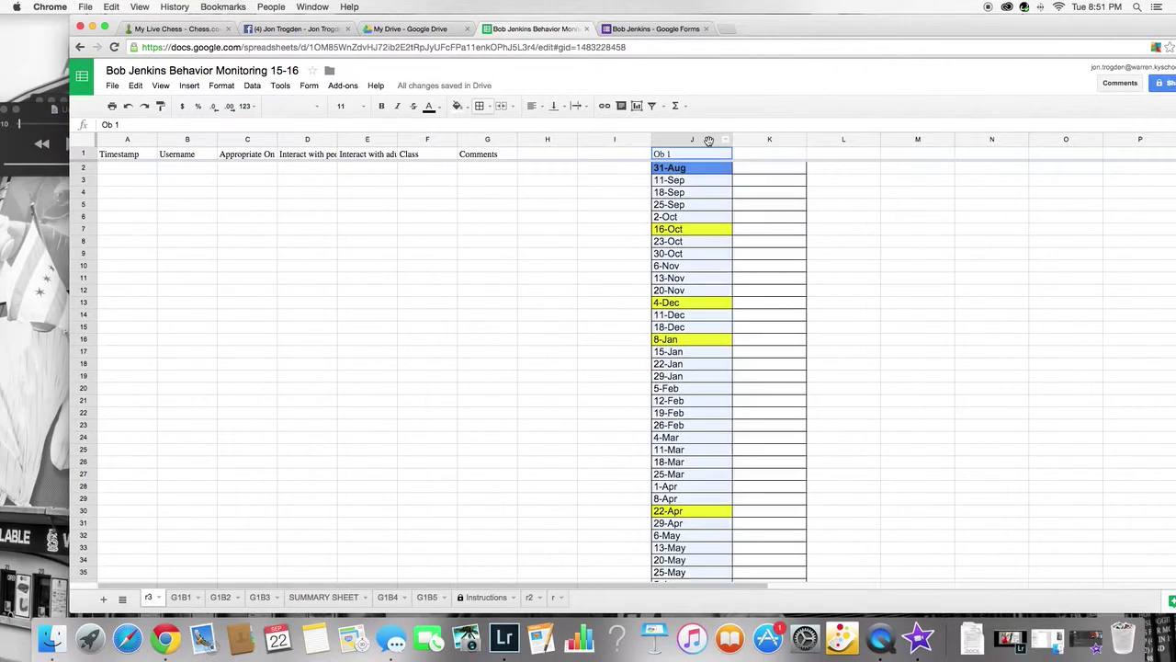
{"action": "left_click_drag", "start_coordinate": [695, 142], "coordinate": [748, 139]}
{"action": "scroll", "coordinate": [779, 147], "scroll_direction": "down", "scroll_amount": 1}
{"action": "left_click_drag", "start_coordinate": [685, 157], "coordinate": [722, 537]}
{"action": "key", "text": "super+c"}
{"action": "scroll", "coordinate": [772, 450], "scroll_direction": "up", "scroll_amount": 2}
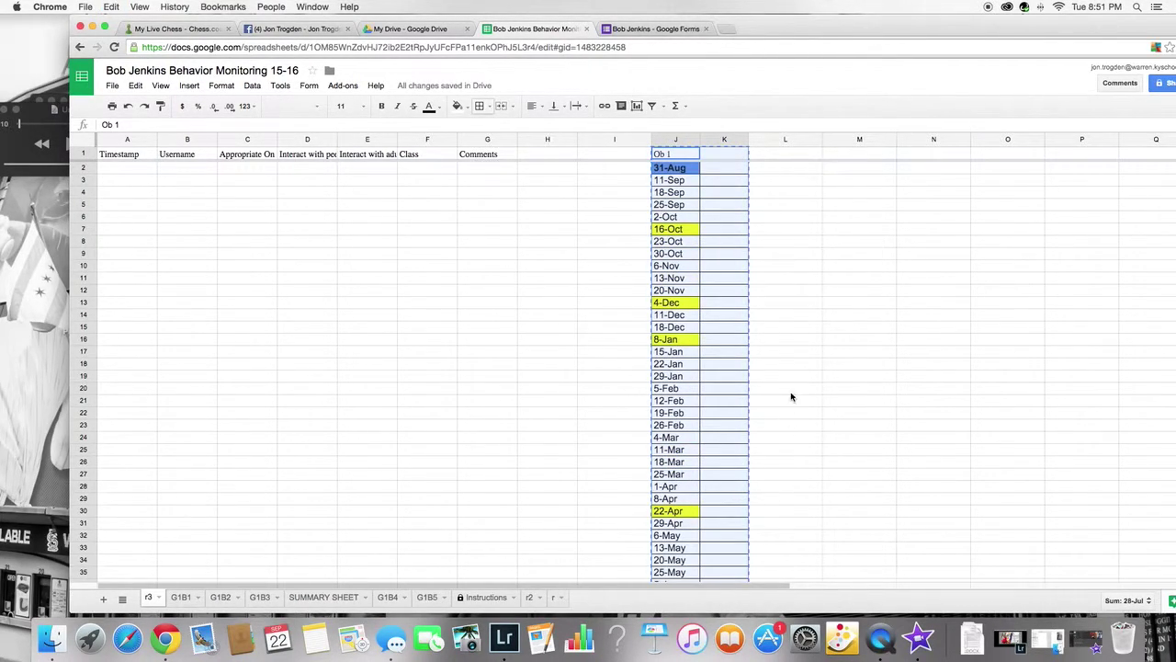
Paste the date block into M1 and P1, retitling the copies Ob 2 and Ob 3.
{"action": "left_click", "coordinate": [833, 157]}
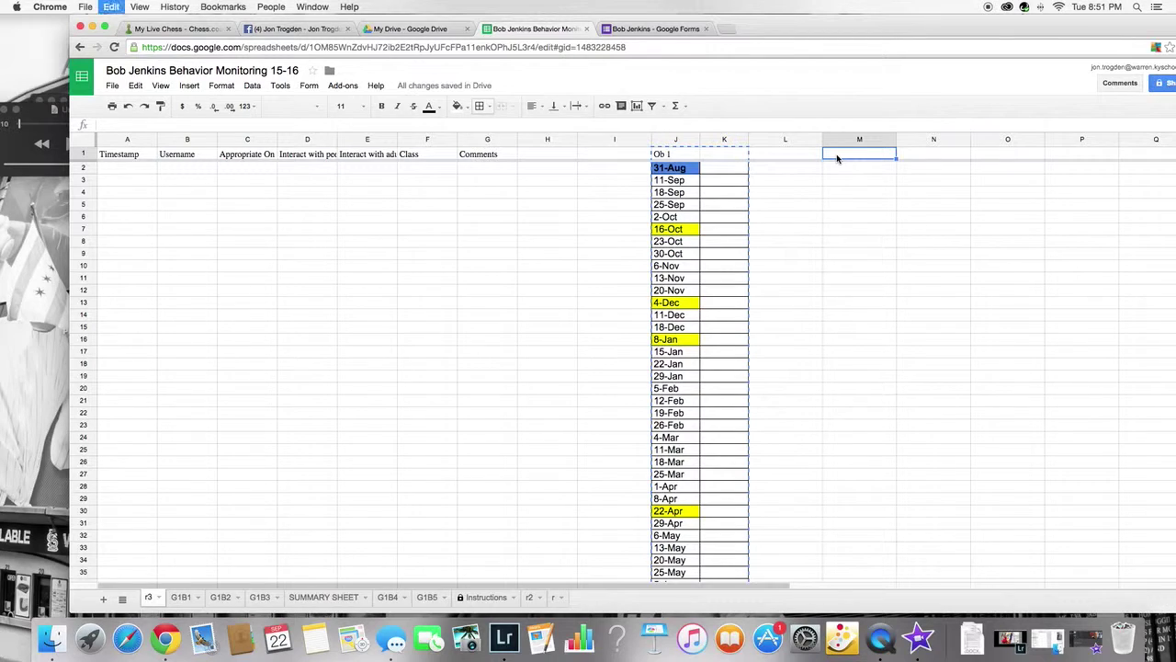
{"action": "key", "text": "super+v"}
{"action": "left_click", "coordinate": [1049, 159]}
{"action": "key", "text": "super+v"}
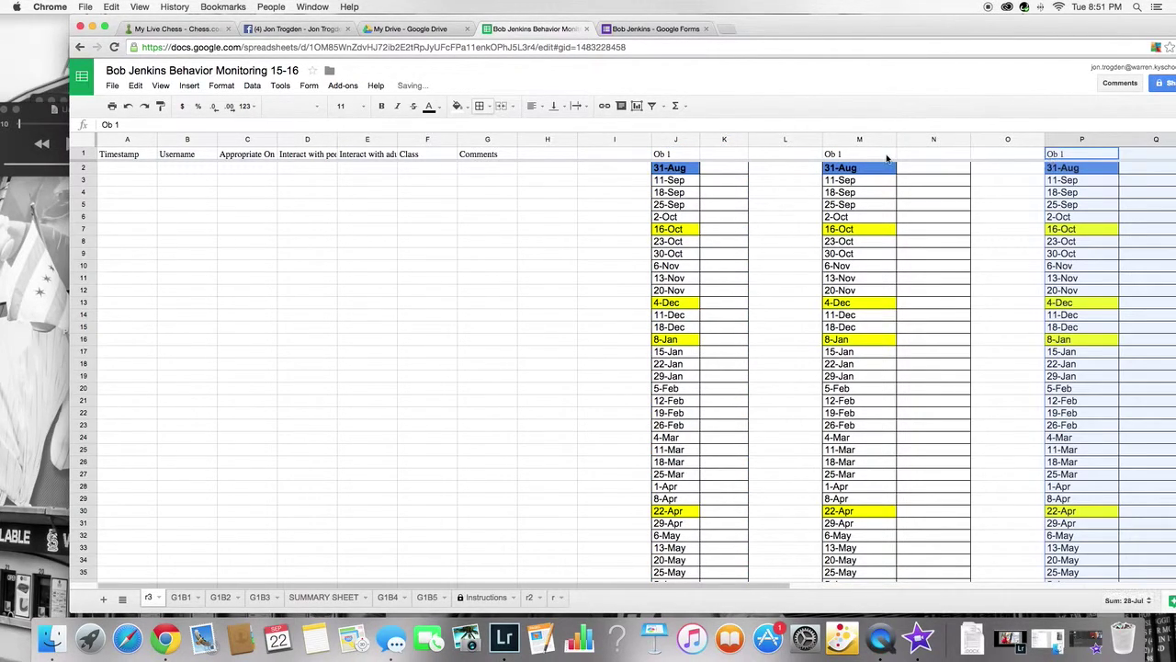
{"action": "left_click", "coordinate": [862, 154]}
{"action": "type", "text": "Ob 2"}
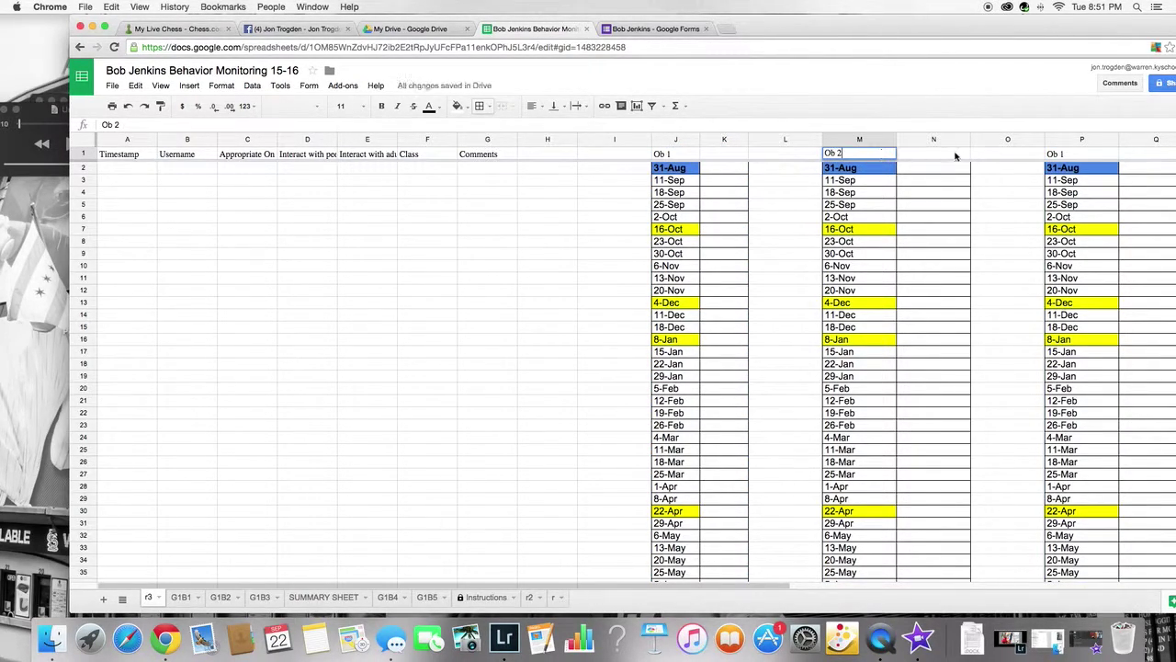
{"action": "double_click", "coordinate": [1094, 154]}
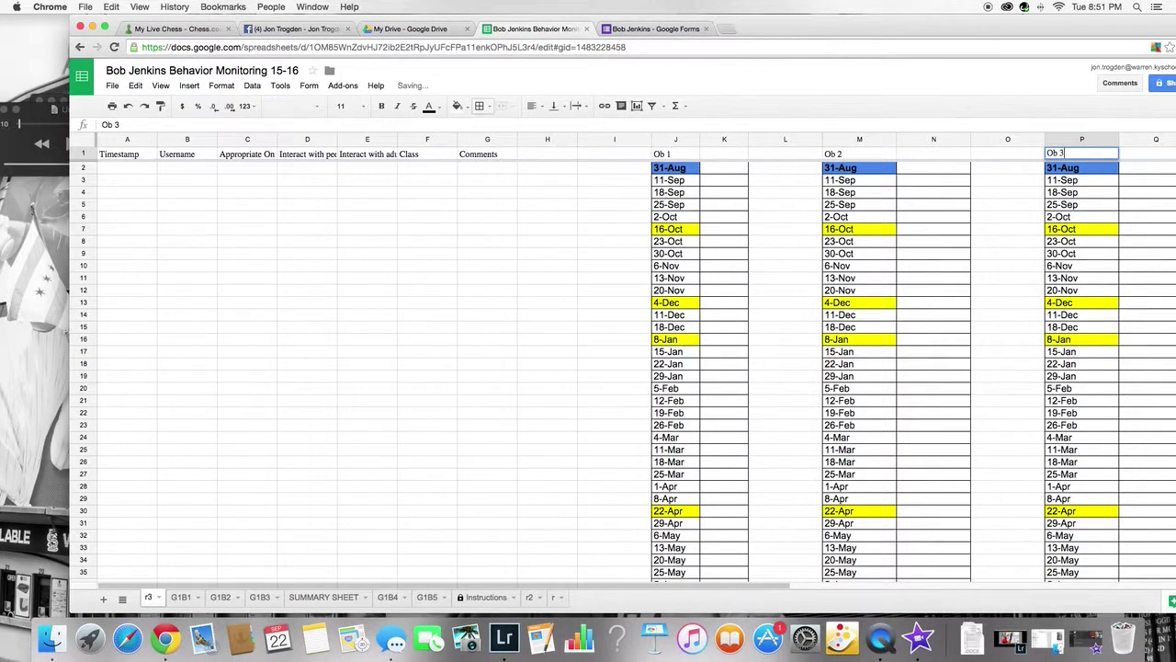
Narrow gap columns L through O between the date blocks.
{"action": "left_click_drag", "start_coordinate": [776, 138], "coordinate": [1020, 138]}
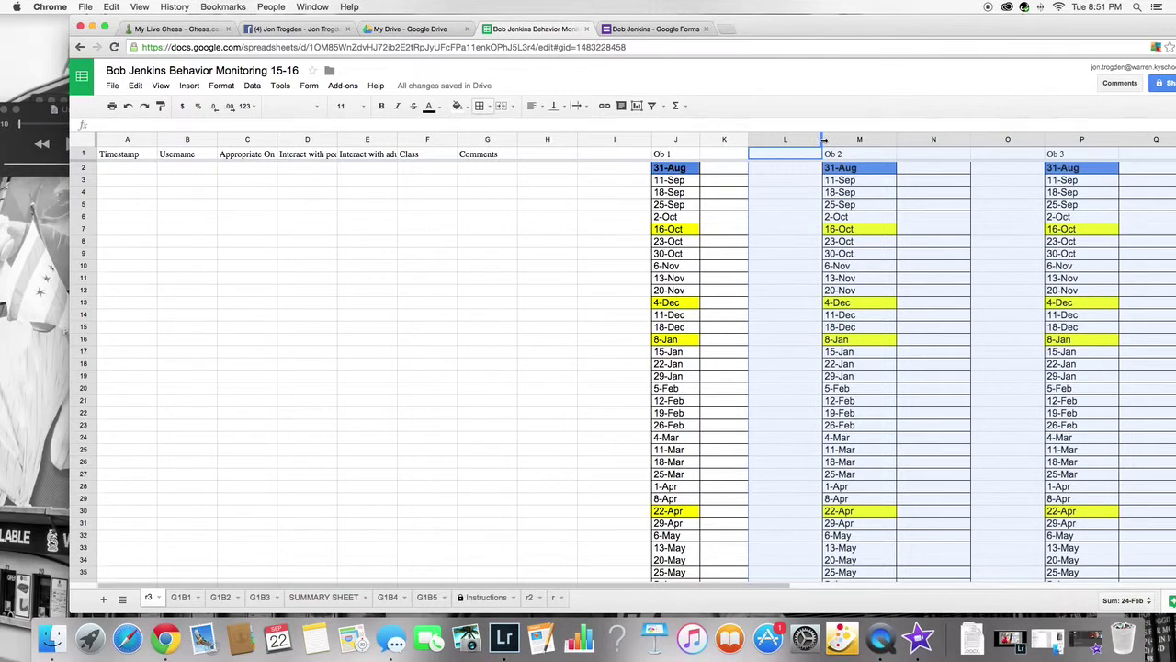
{"action": "left_click_drag", "start_coordinate": [819, 138], "coordinate": [789, 139]}
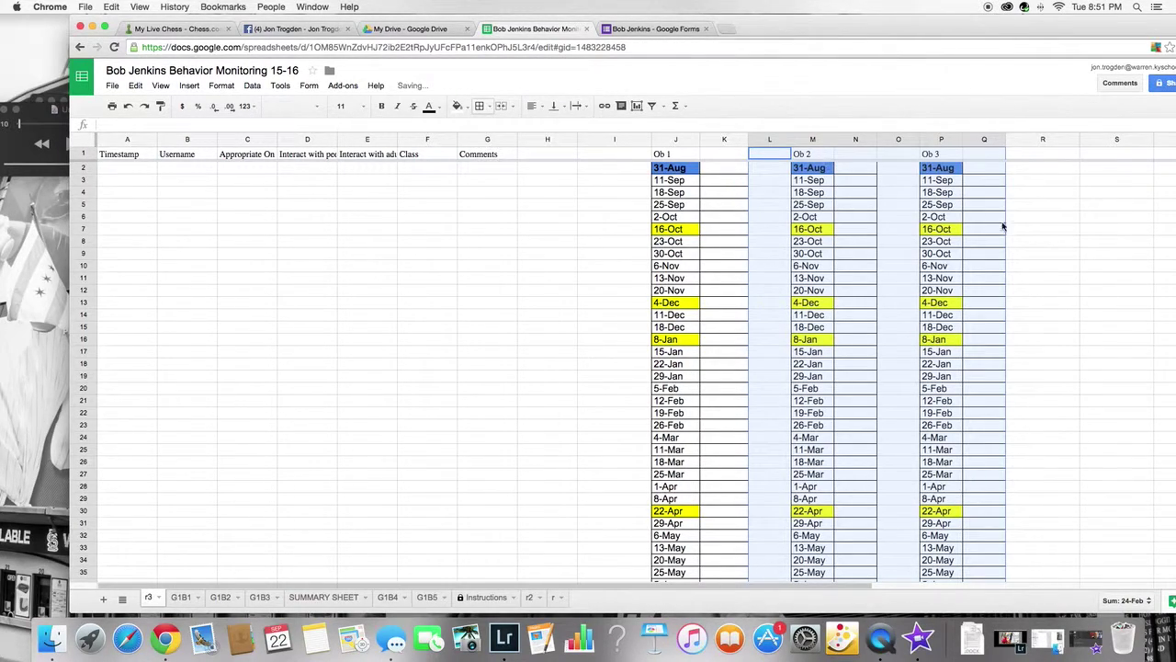
{"action": "left_click", "coordinate": [567, 256]}
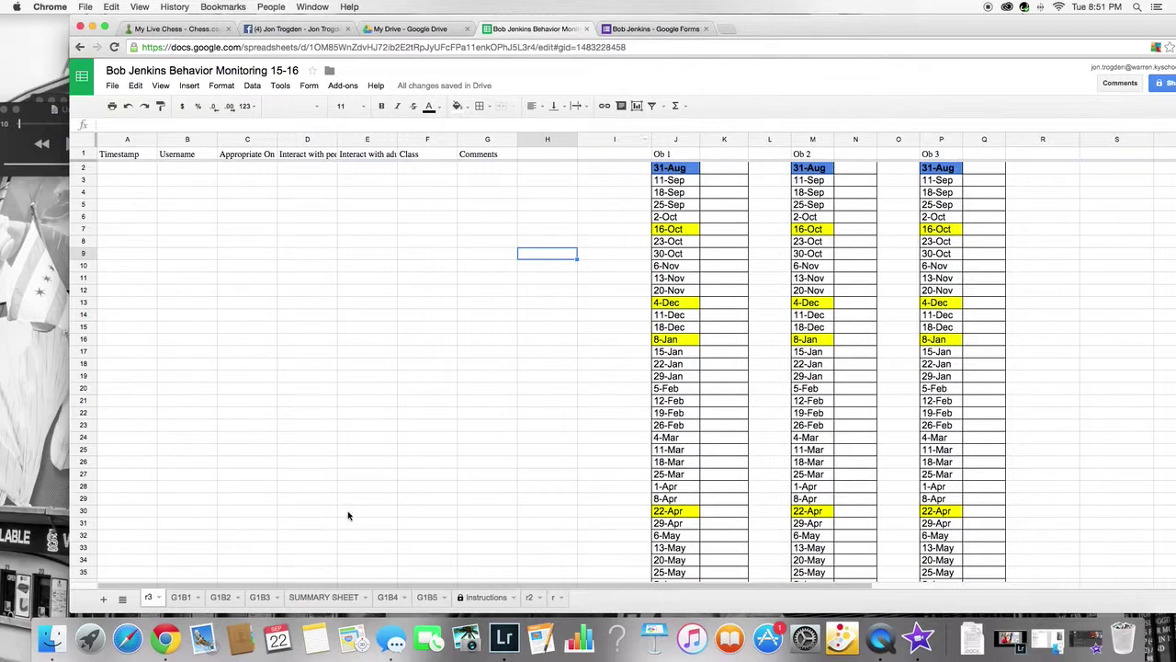
{"action": "left_click", "coordinate": [181, 597]}
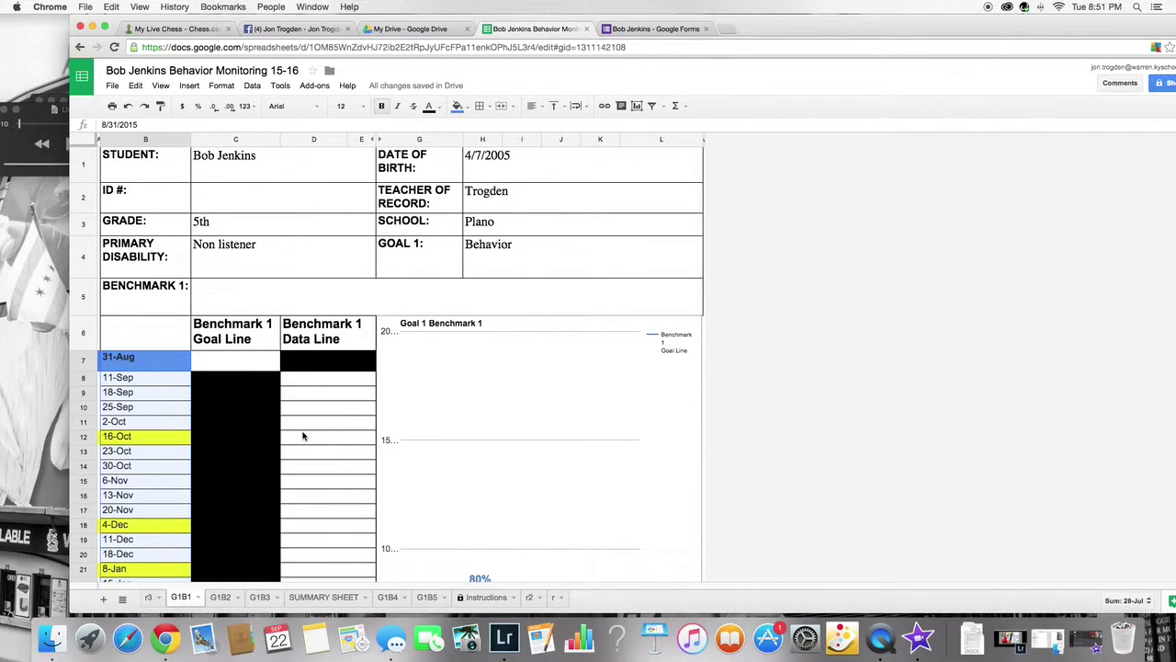
Switch G1B1's C7 goal-line formula reference from sheet r2 to sheet r3.
{"action": "double_click", "coordinate": [252, 365]}
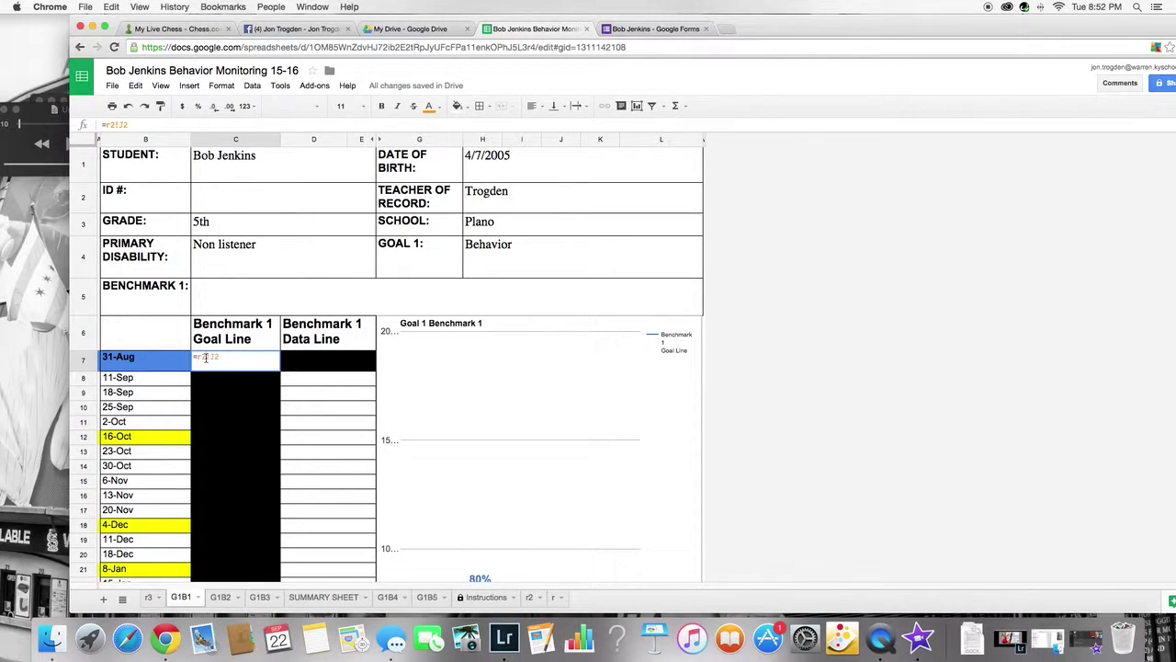
{"action": "left_click", "coordinate": [205, 357]}
{"action": "key", "text": "BackSpace"}
{"action": "type", "text": "3"}
{"action": "left_click", "coordinate": [148, 598]}
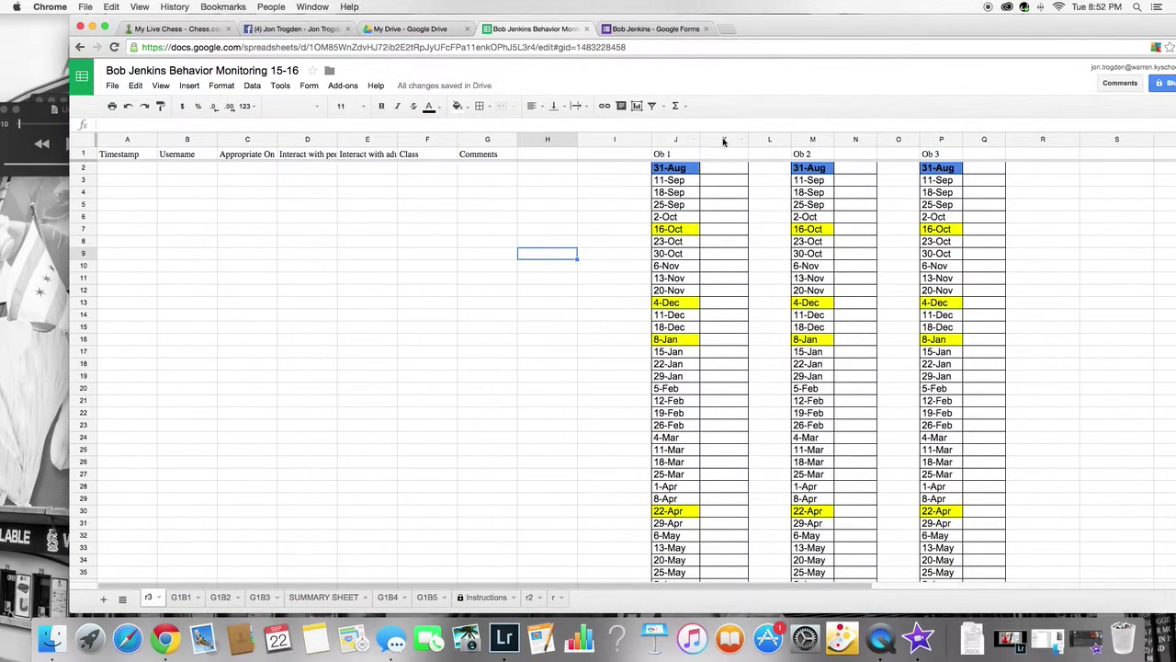
{"action": "left_click", "coordinate": [179, 597]}
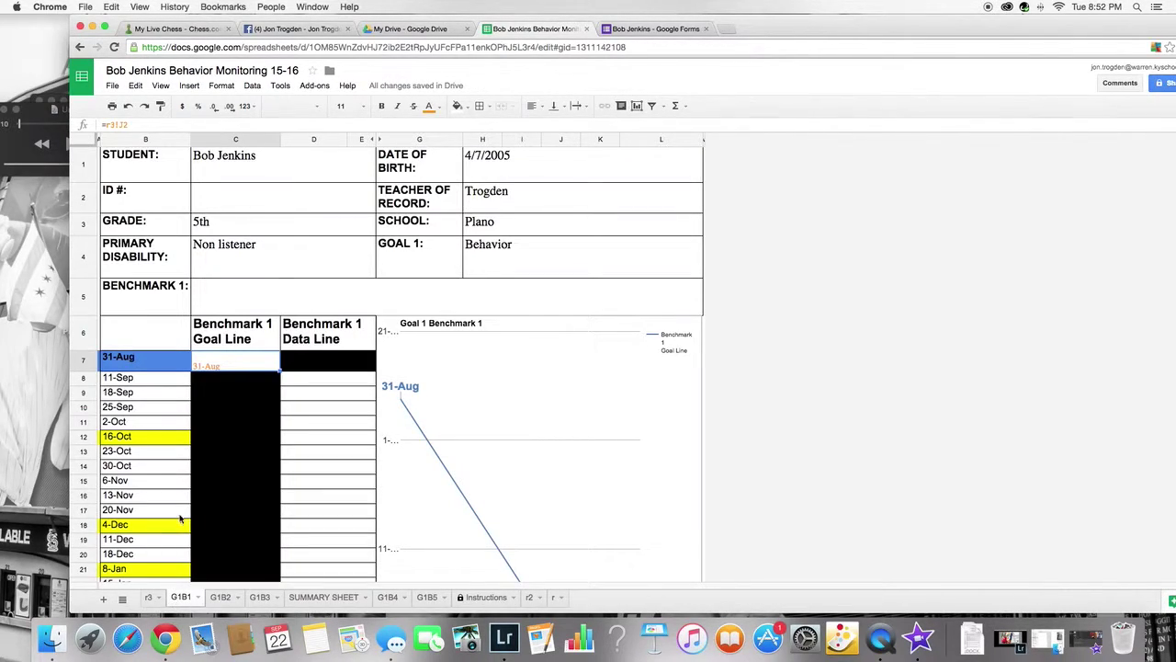
Change C7's cell reference from J2 to K2, making it =r3!K2.
{"action": "double_click", "coordinate": [228, 368]}
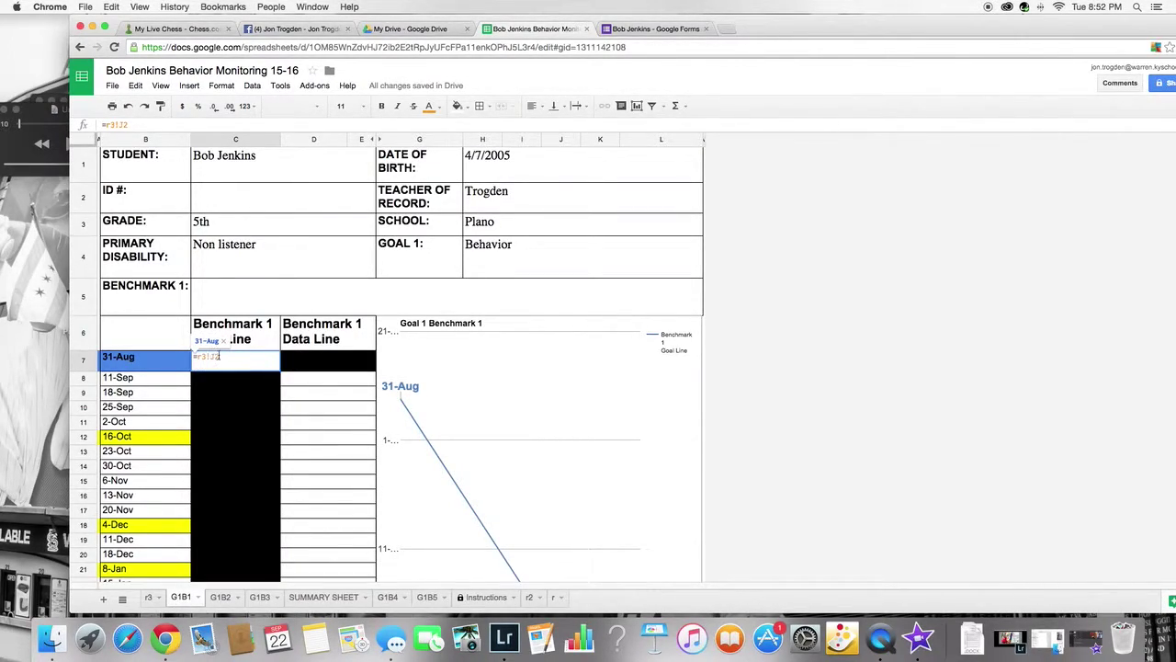
{"action": "key", "text": "BackSpace"}
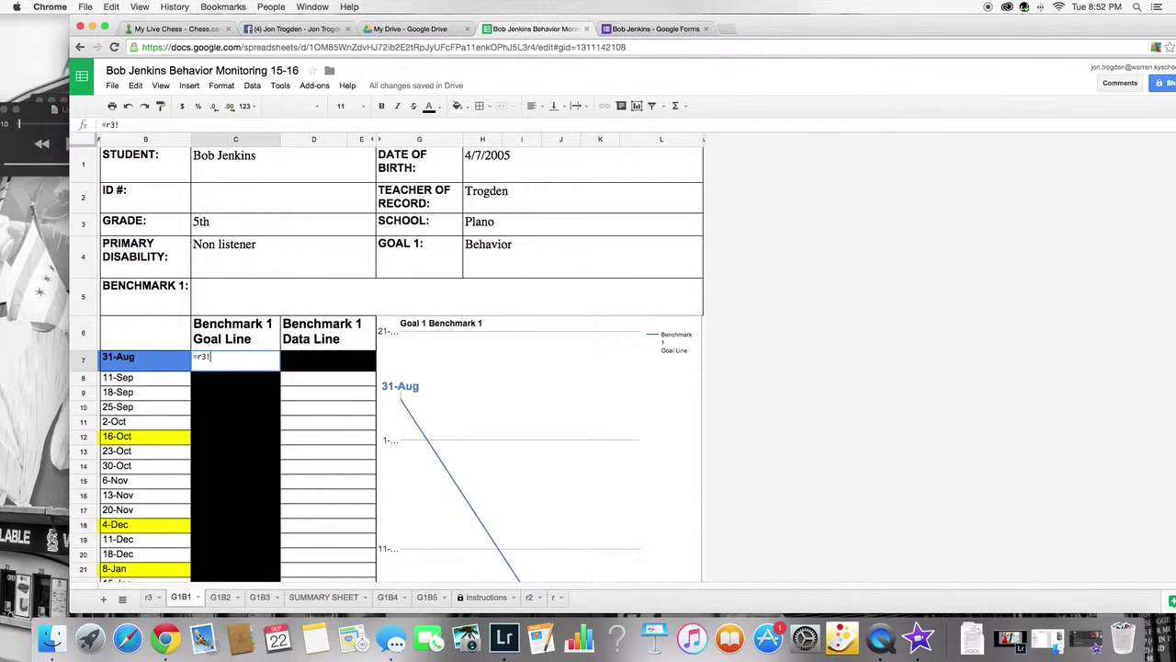
{"action": "type", "text": "k2"}
{"action": "key", "text": "Return"}
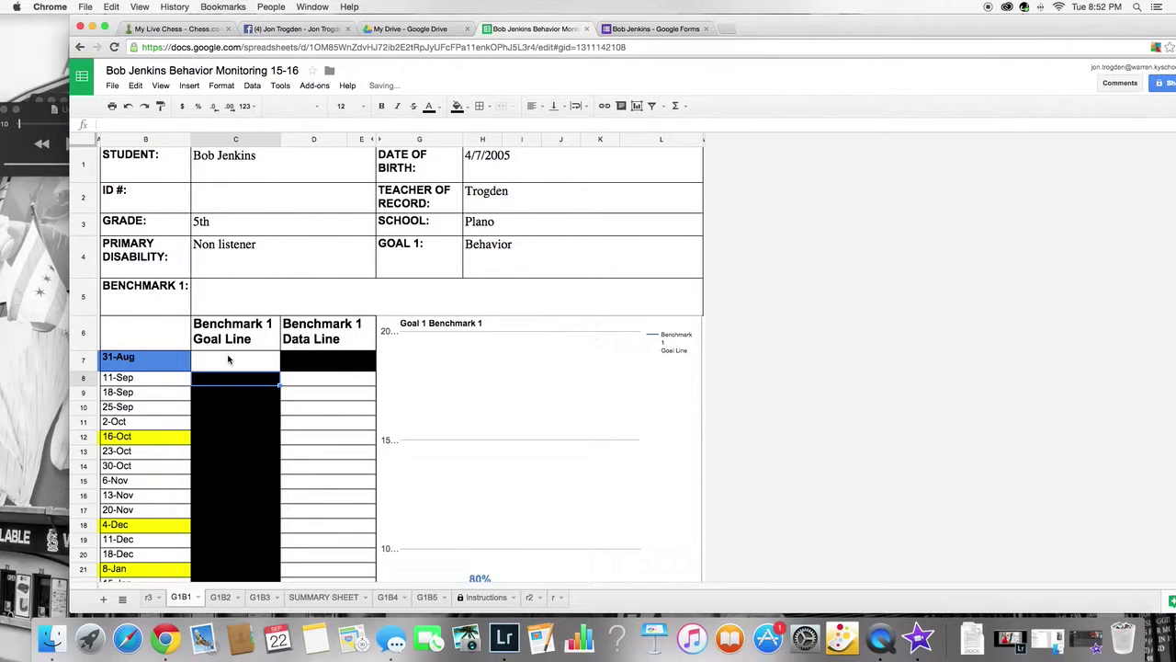
{"action": "scroll", "coordinate": [229, 359], "scroll_direction": "down", "scroll_amount": 1}
Enter a test score of 78 in r3 cell K2 beside 31-Aug.
{"action": "left_click", "coordinate": [154, 596]}
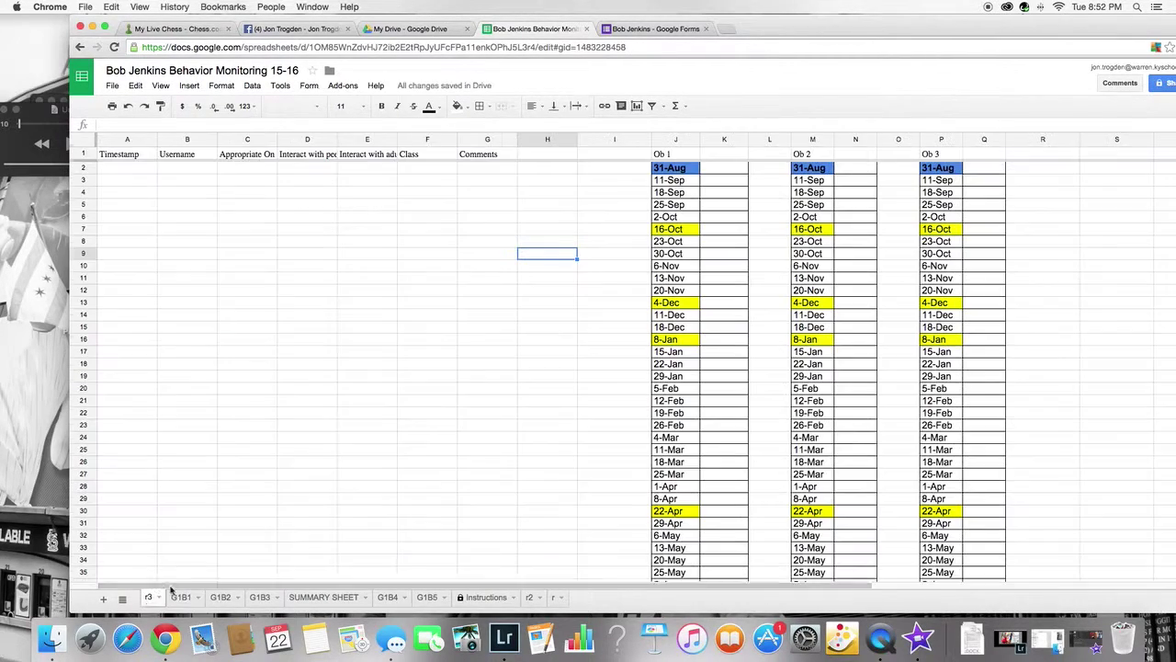
{"action": "left_click", "coordinate": [724, 168]}
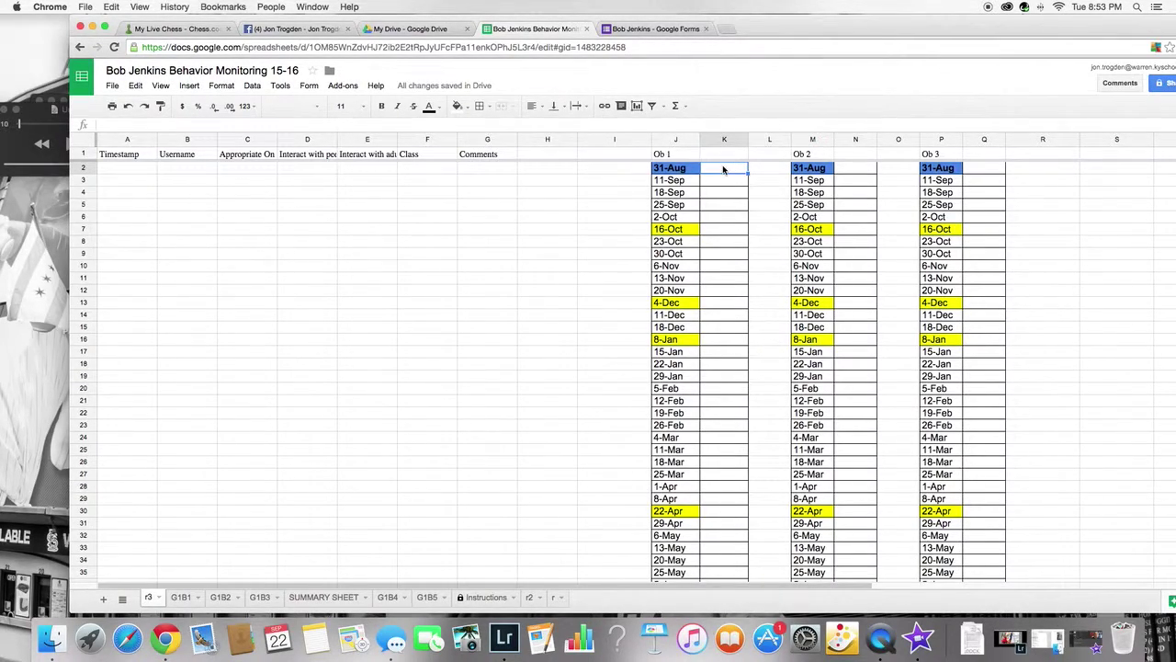
{"action": "type", "text": "78"}
Change G1B1's Data Line cell D8 formula to =r3!K3.
{"action": "left_click", "coordinate": [180, 596]}
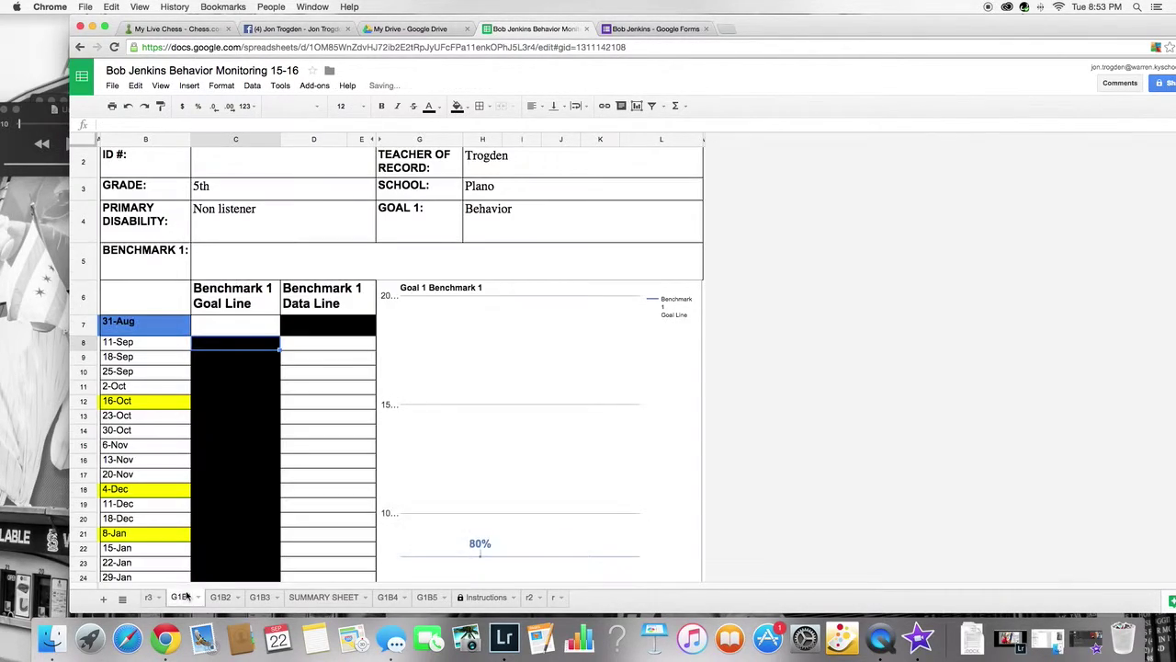
{"action": "left_click", "coordinate": [304, 346]}
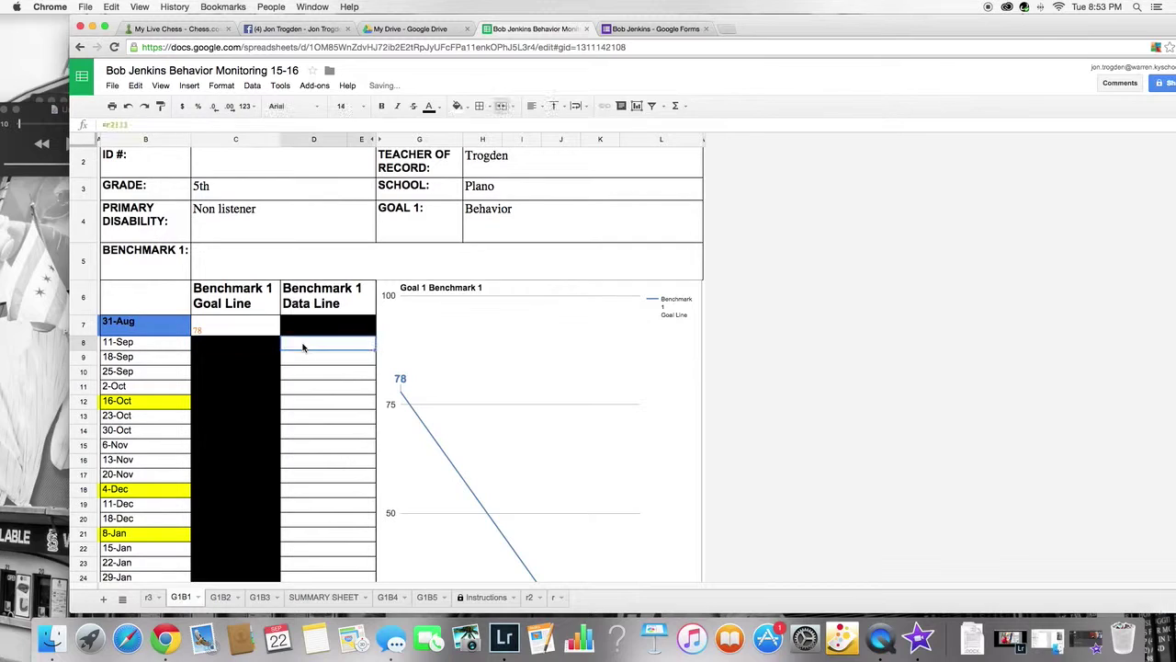
{"action": "double_click", "coordinate": [303, 344]}
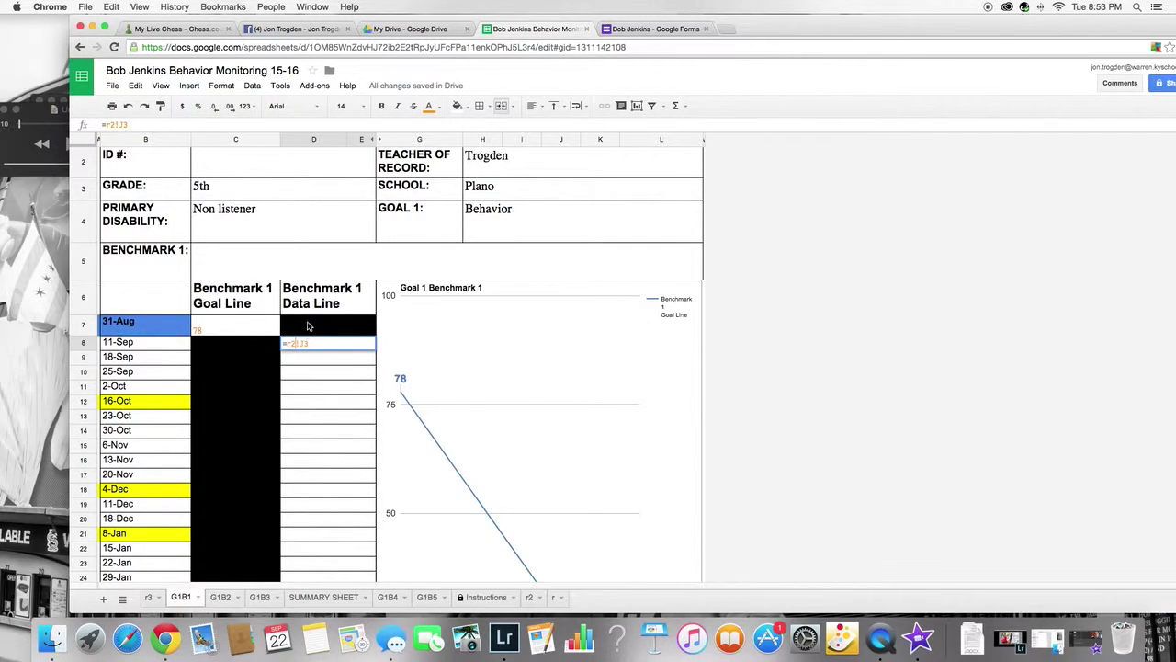
{"action": "key", "text": "BackSpace"}
{"action": "type", "text": "3"}
{"action": "key", "text": "Right"}
{"action": "key", "text": "Right"}
{"action": "key", "text": "BackSpace"}
{"action": "type", "text": "k"}
{"action": "key", "text": "Return"}
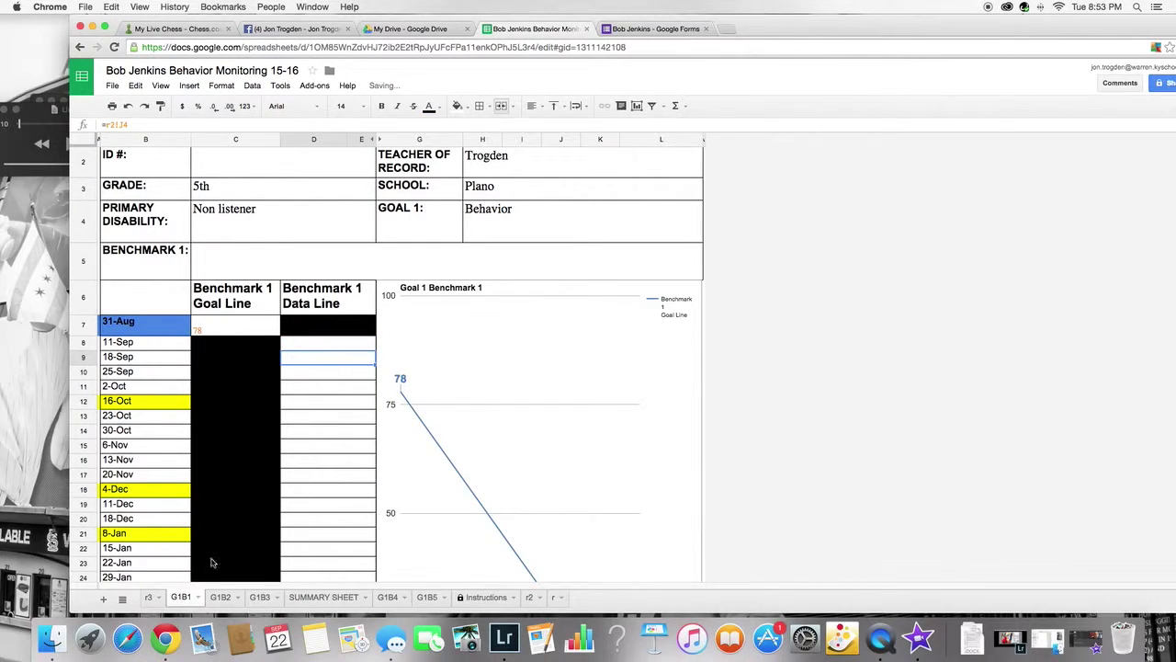
Enter 44 in r3 cell K3 beside 11-Sep and check the G1B1 chart.
{"action": "left_click", "coordinate": [150, 596]}
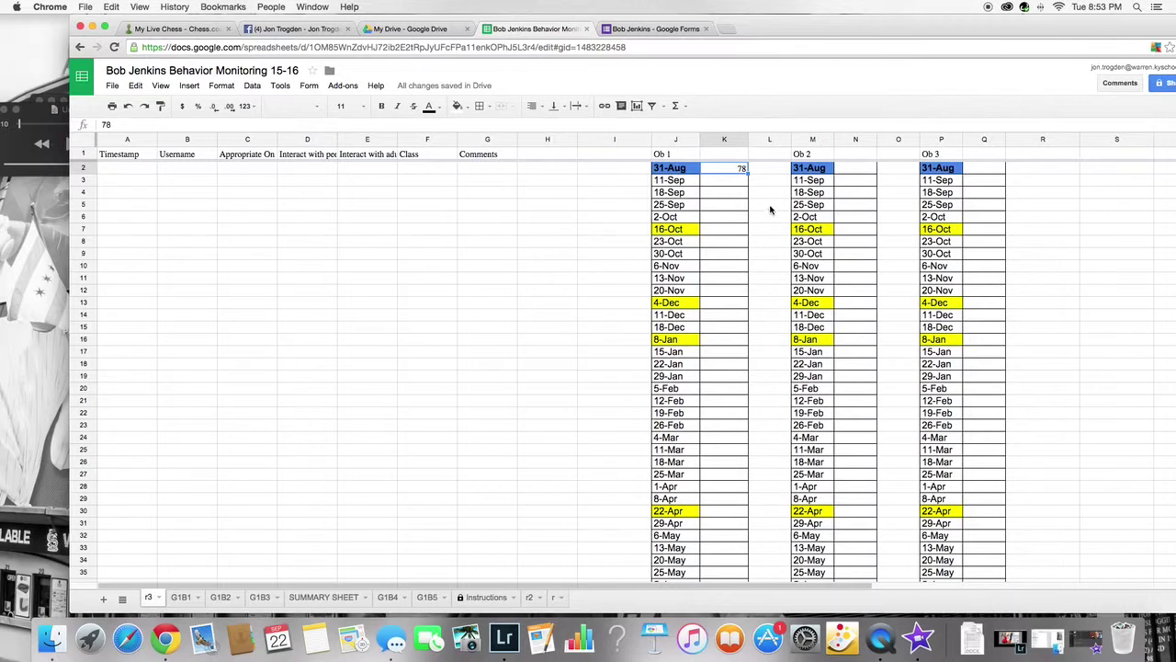
{"action": "left_click", "coordinate": [737, 182]}
{"action": "type", "text": "44"}
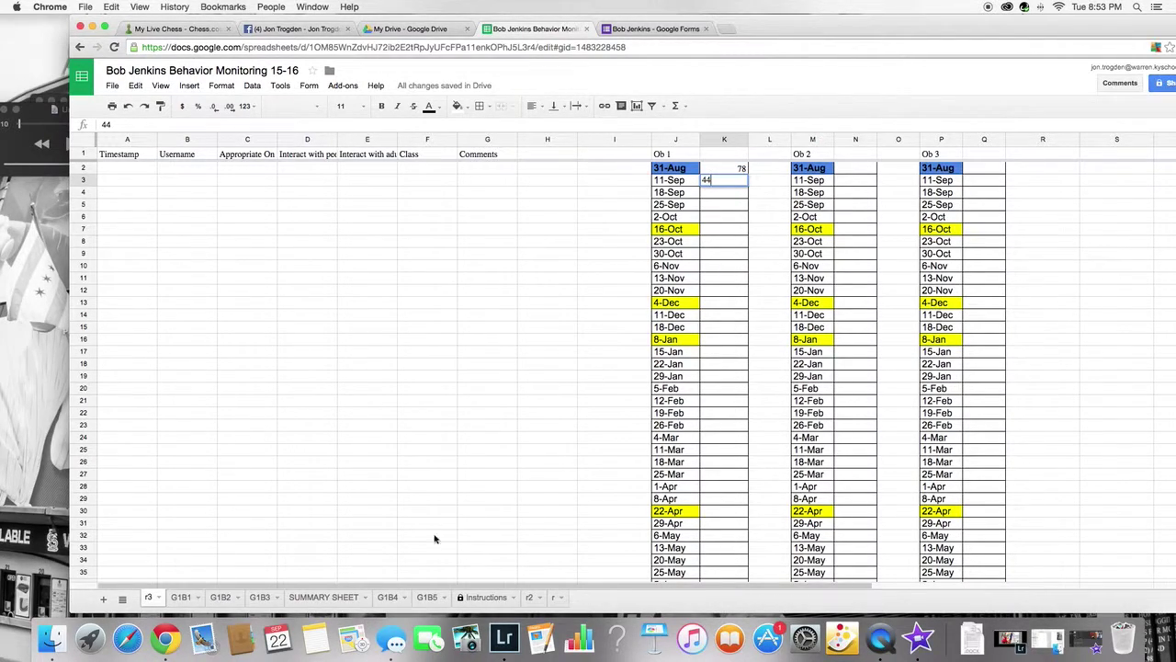
{"action": "left_click", "coordinate": [180, 598]}
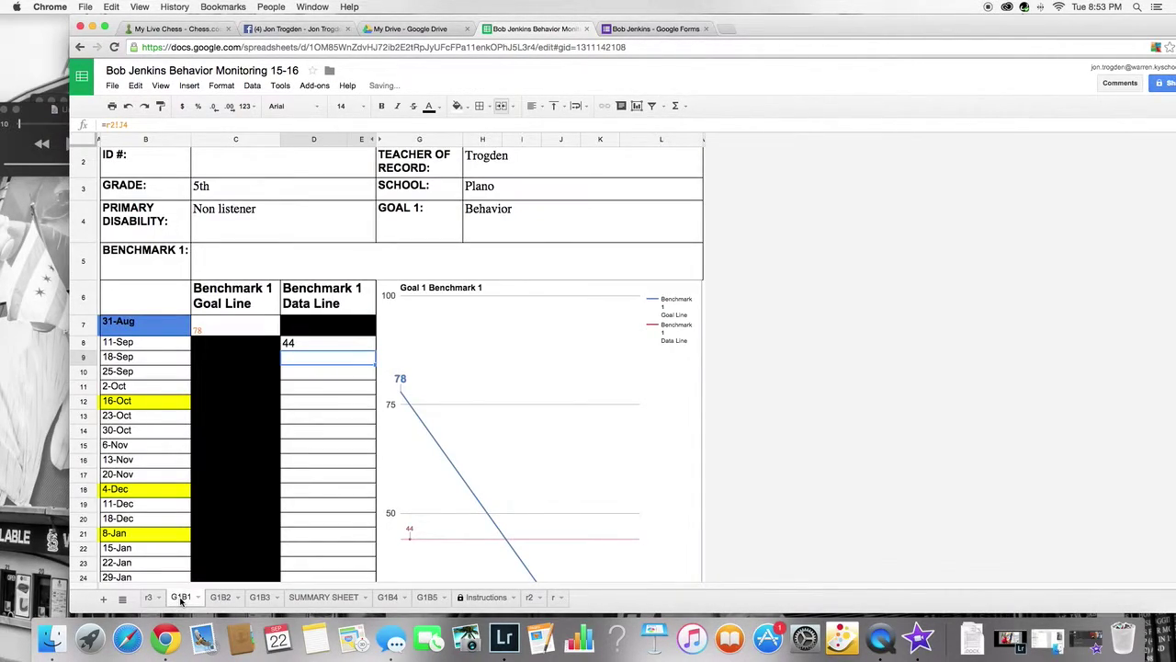
Fill G1B1's D8 Data Line formula down through row 14.
{"action": "left_click", "coordinate": [334, 343]}
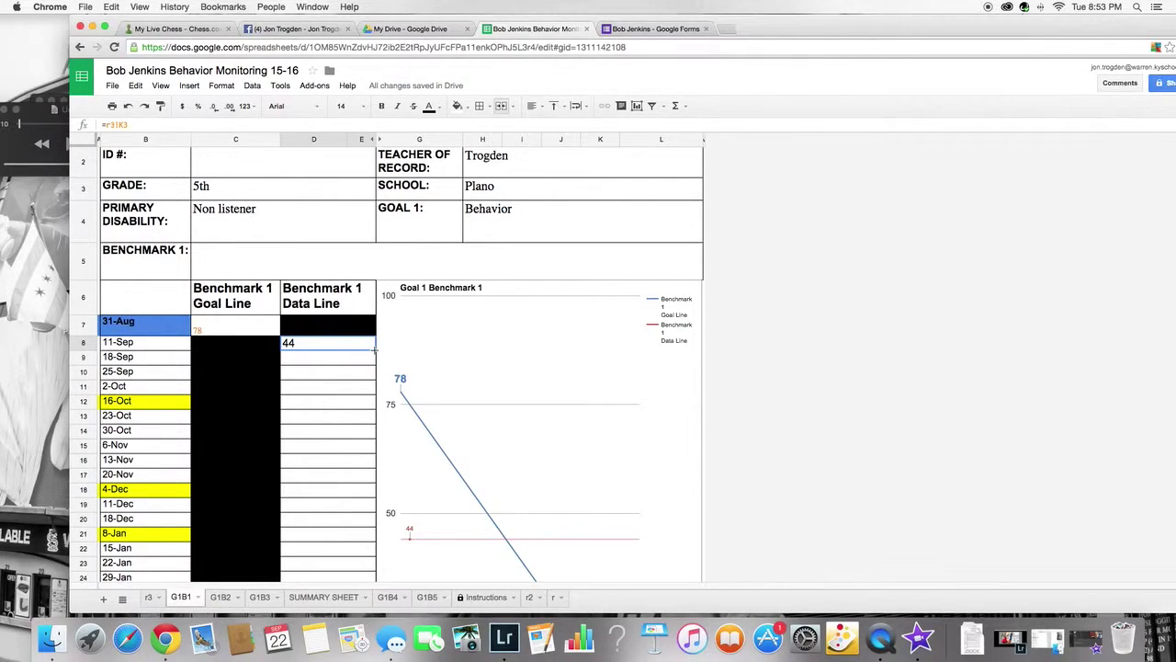
{"action": "left_click_drag", "start_coordinate": [375, 348], "coordinate": [370, 513]}
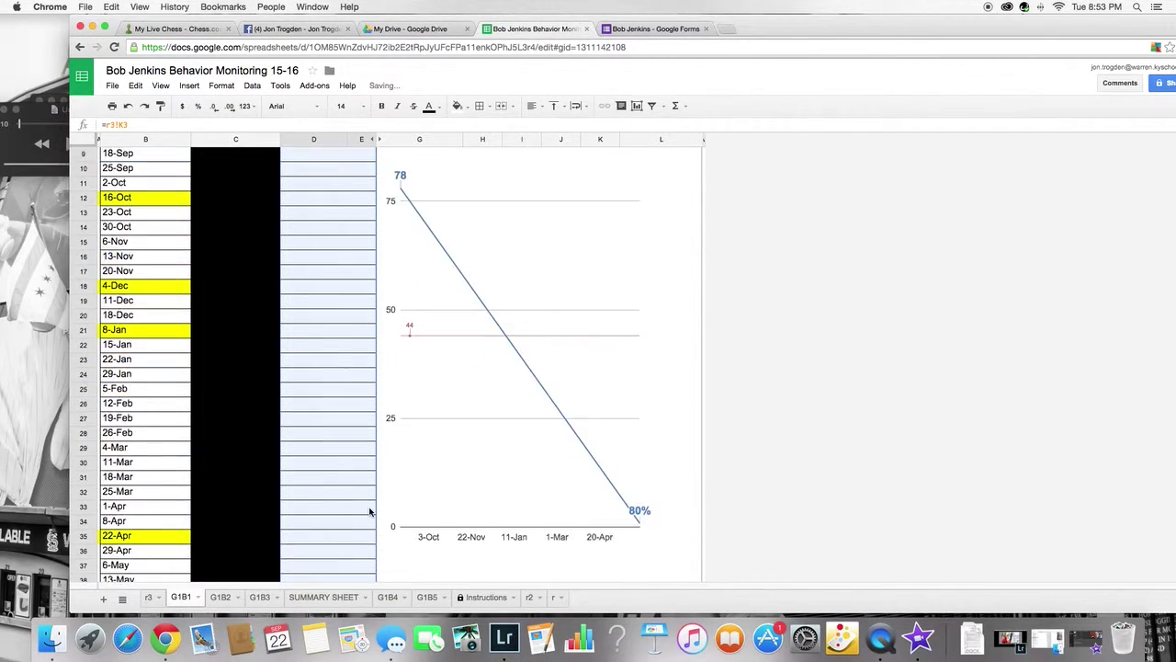
{"action": "scroll", "coordinate": [371, 513], "scroll_direction": "up", "scroll_amount": 4}
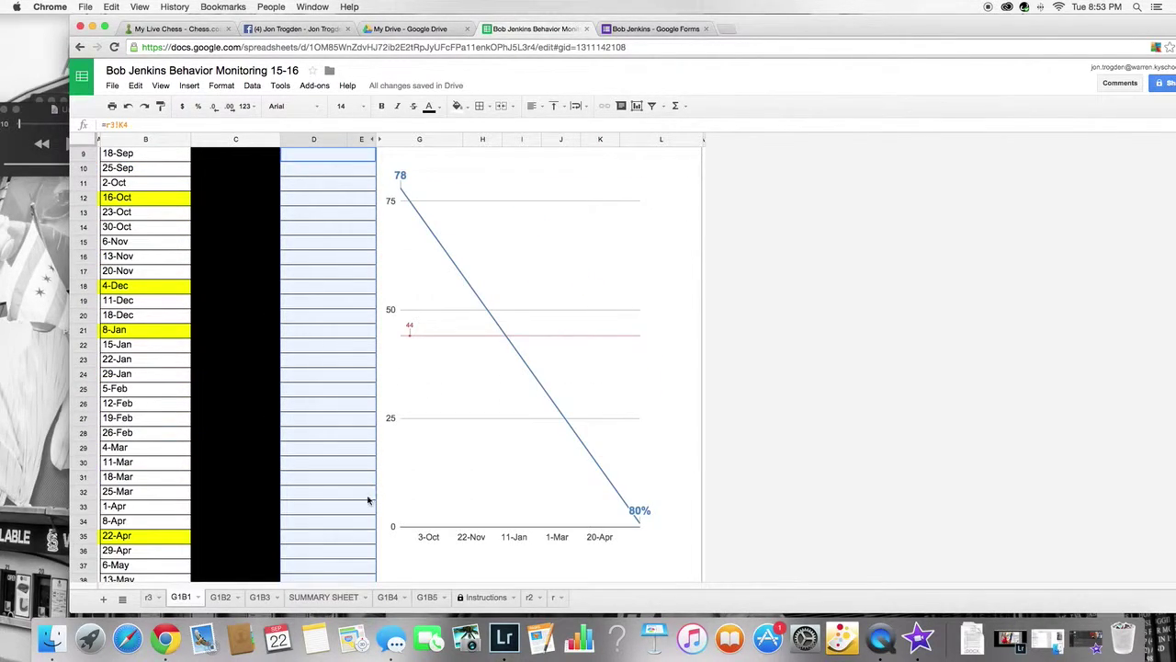
{"action": "scroll", "coordinate": [368, 447], "scroll_direction": "up", "scroll_amount": 3}
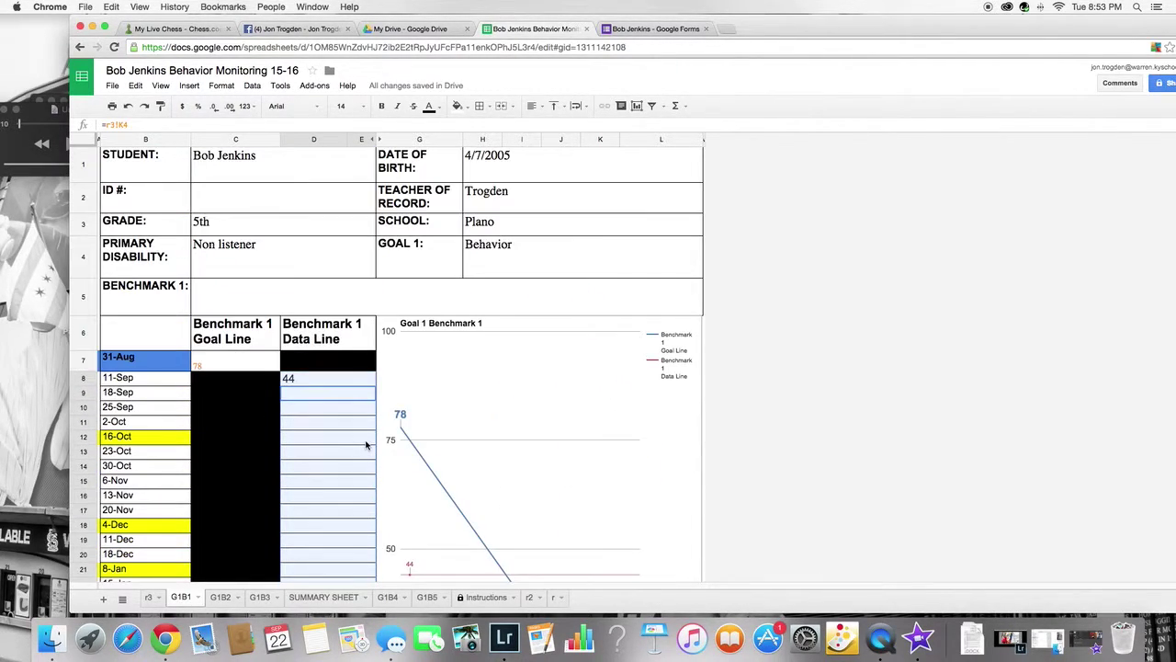
Enter a test score of 56 beside 18-Sep on r3 and check it on G1B1.
{"action": "left_click", "coordinate": [152, 596]}
{"action": "left_click", "coordinate": [735, 194]}
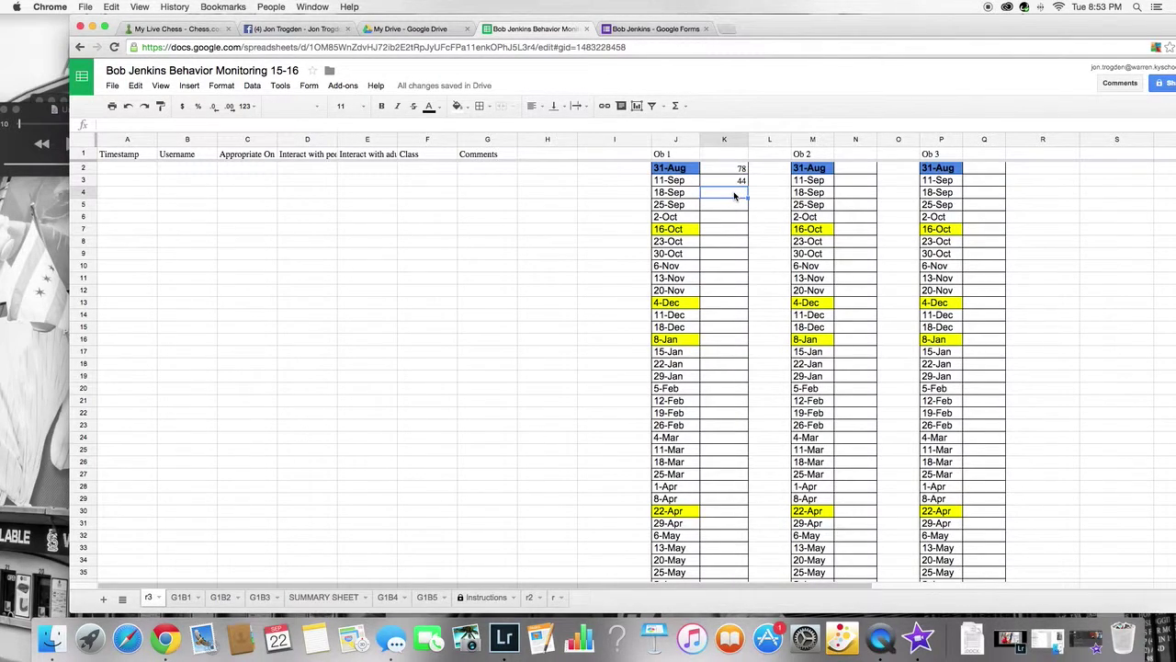
{"action": "type", "text": "56"}
{"action": "key", "text": "Return"}
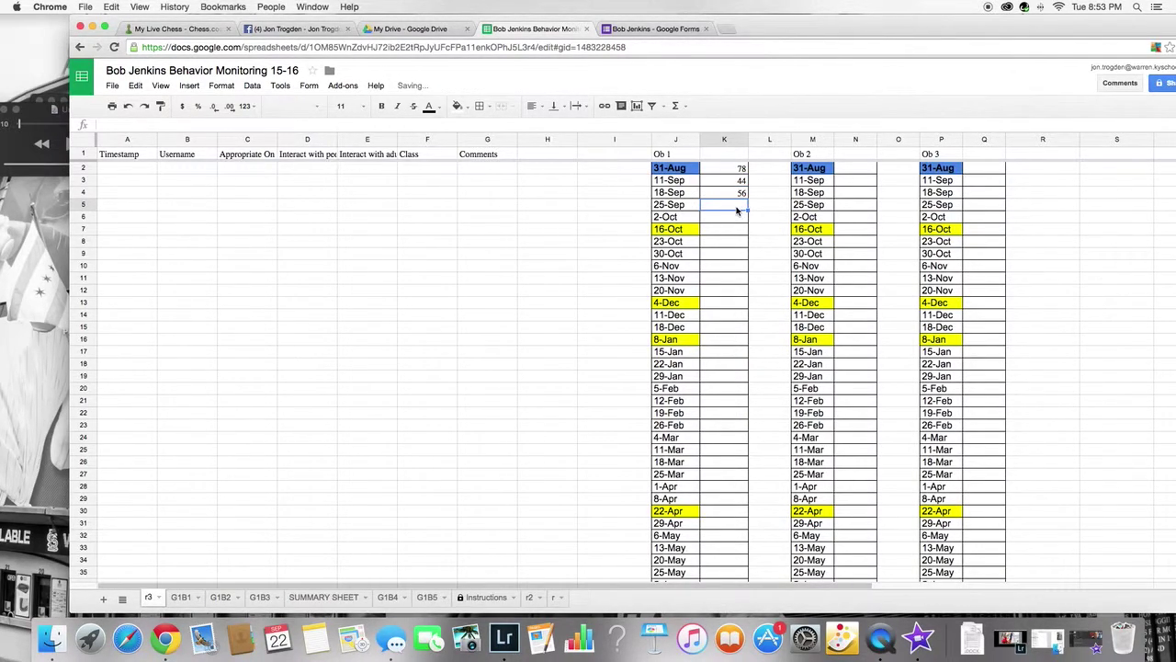
{"action": "type", "text": "u"}
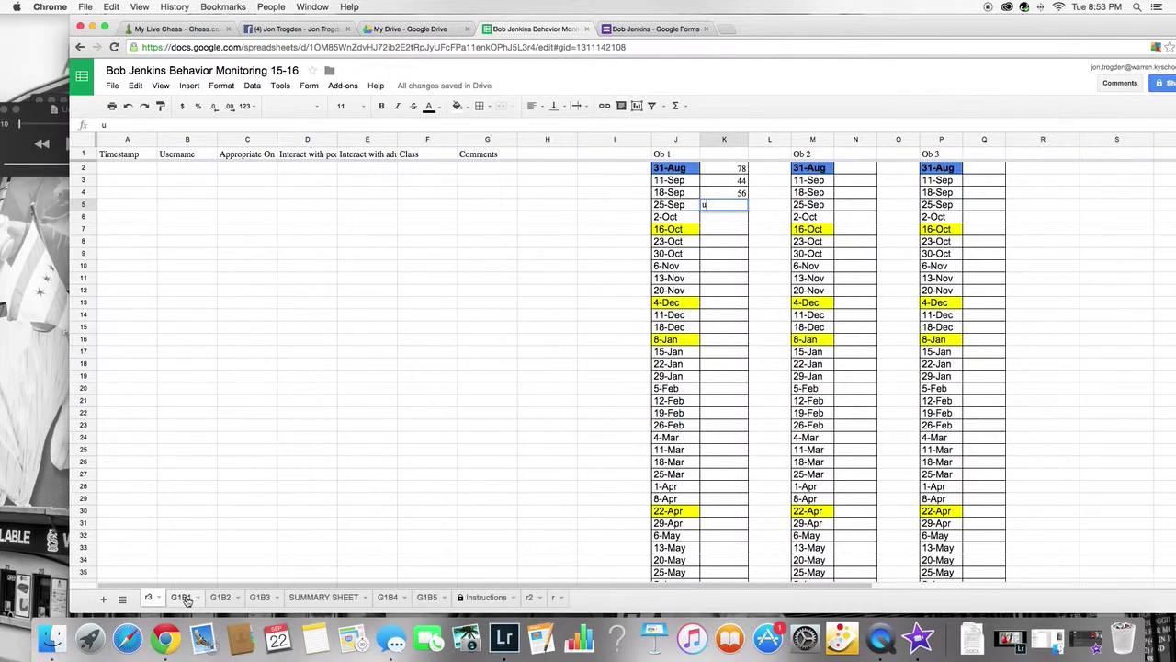
{"action": "left_click", "coordinate": [184, 598]}
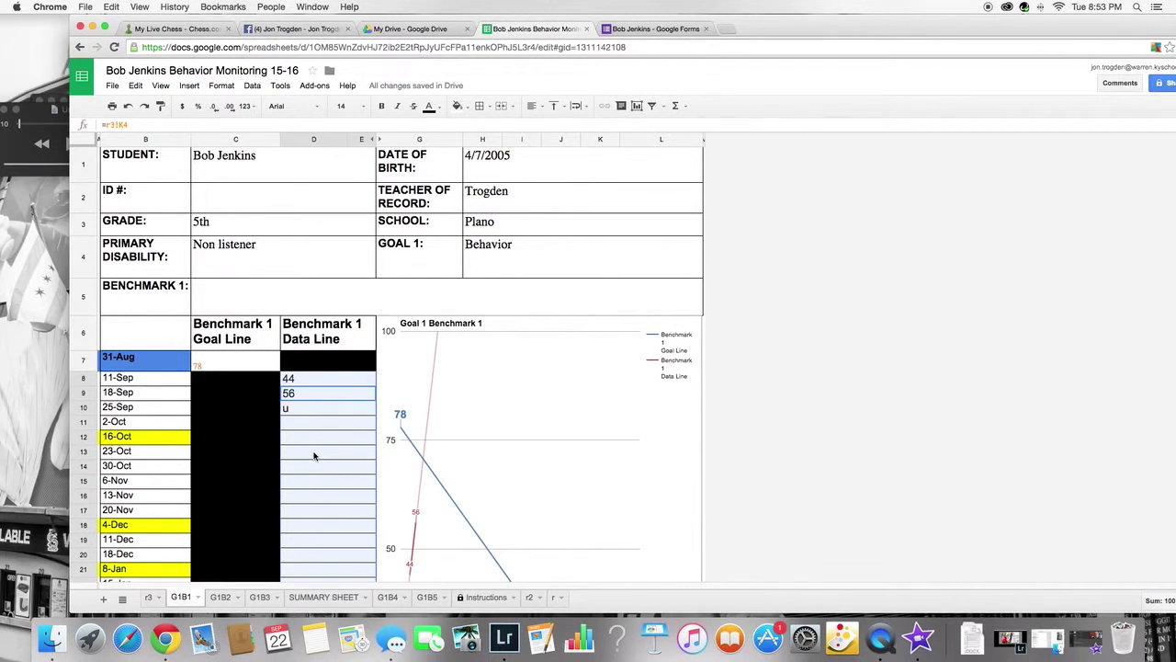
{"action": "scroll", "coordinate": [313, 456], "scroll_direction": "down", "scroll_amount": 10}
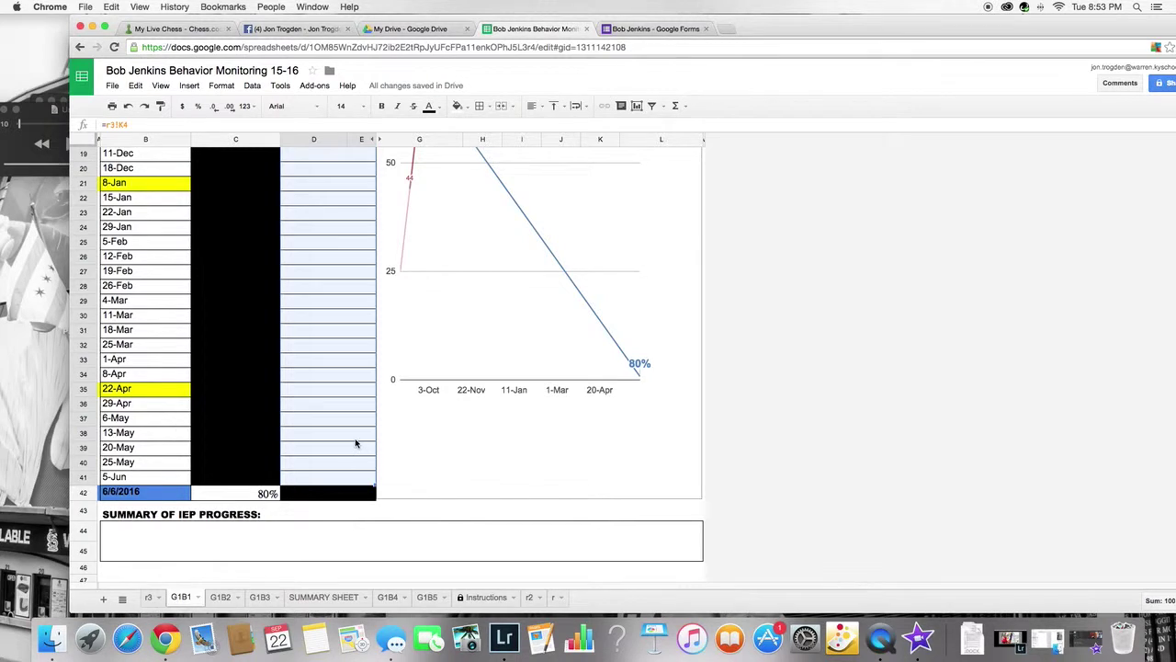
{"action": "scroll", "coordinate": [355, 441], "scroll_direction": "up", "scroll_amount": 10}
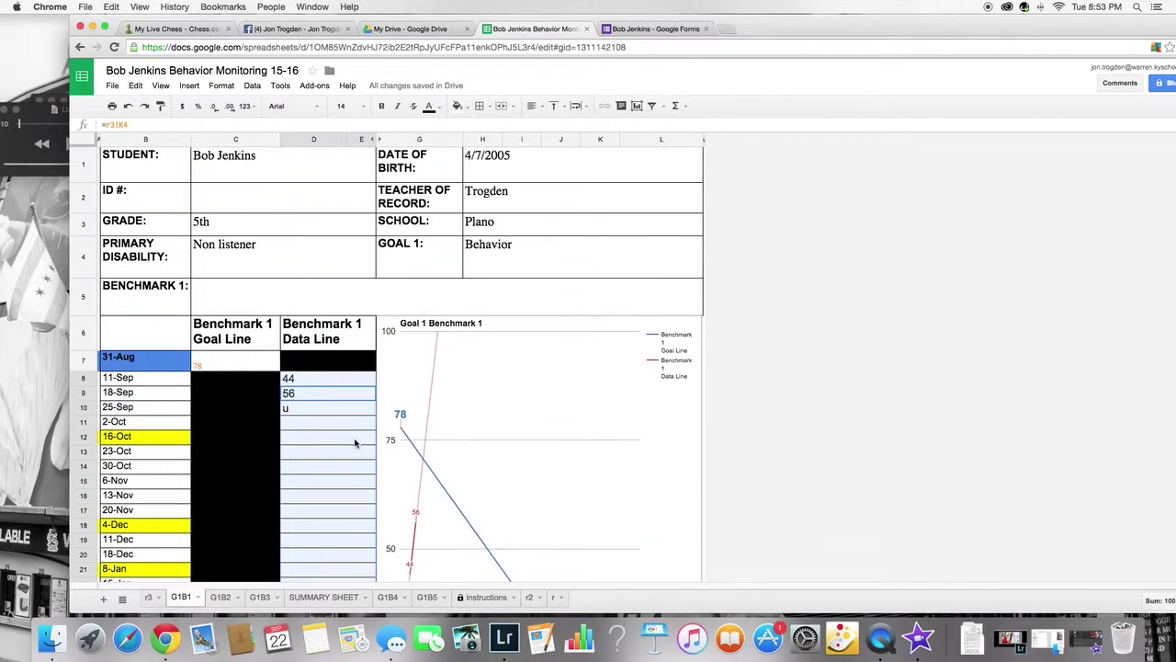
Delete the test scores in K2:K5 on r3.
{"action": "left_click", "coordinate": [148, 596]}
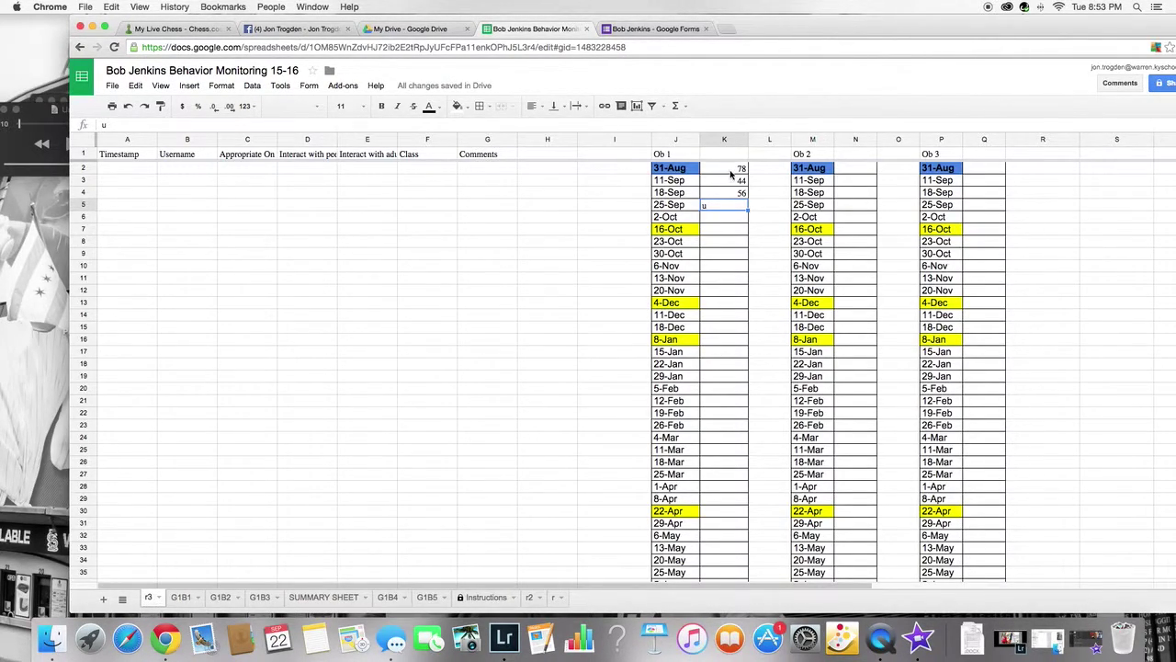
{"action": "left_click_drag", "start_coordinate": [735, 170], "coordinate": [731, 206]}
{"action": "key", "text": "Delete"}
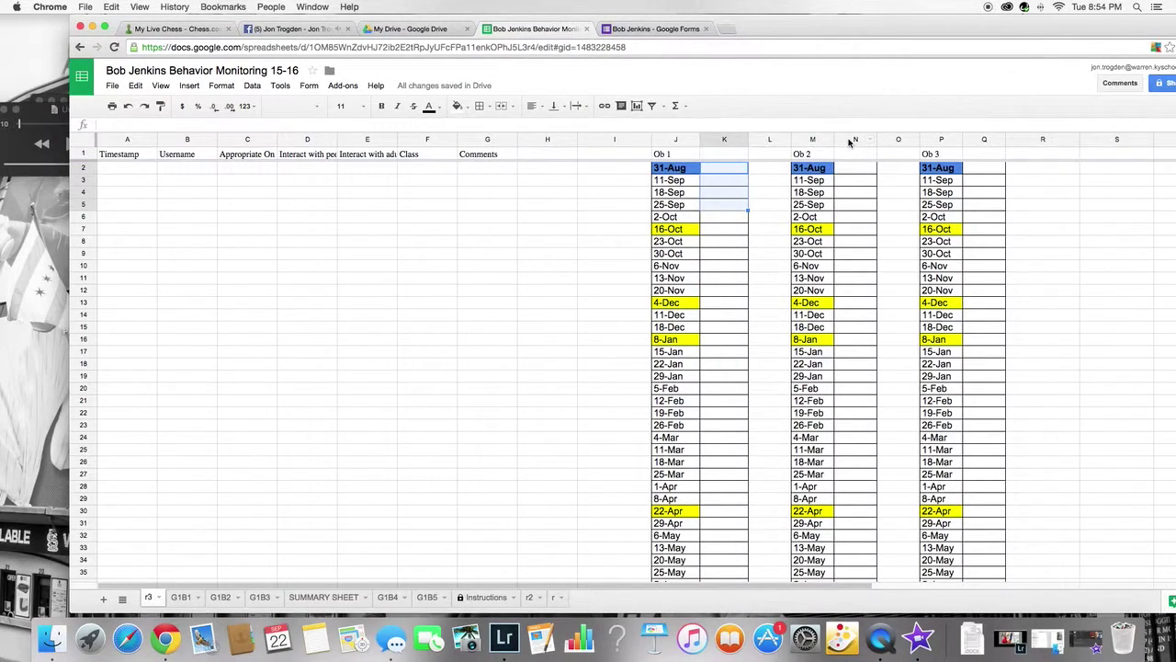
Point G1B2's goal-line cell C7 at =r3!N2.
{"action": "left_click", "coordinate": [221, 598]}
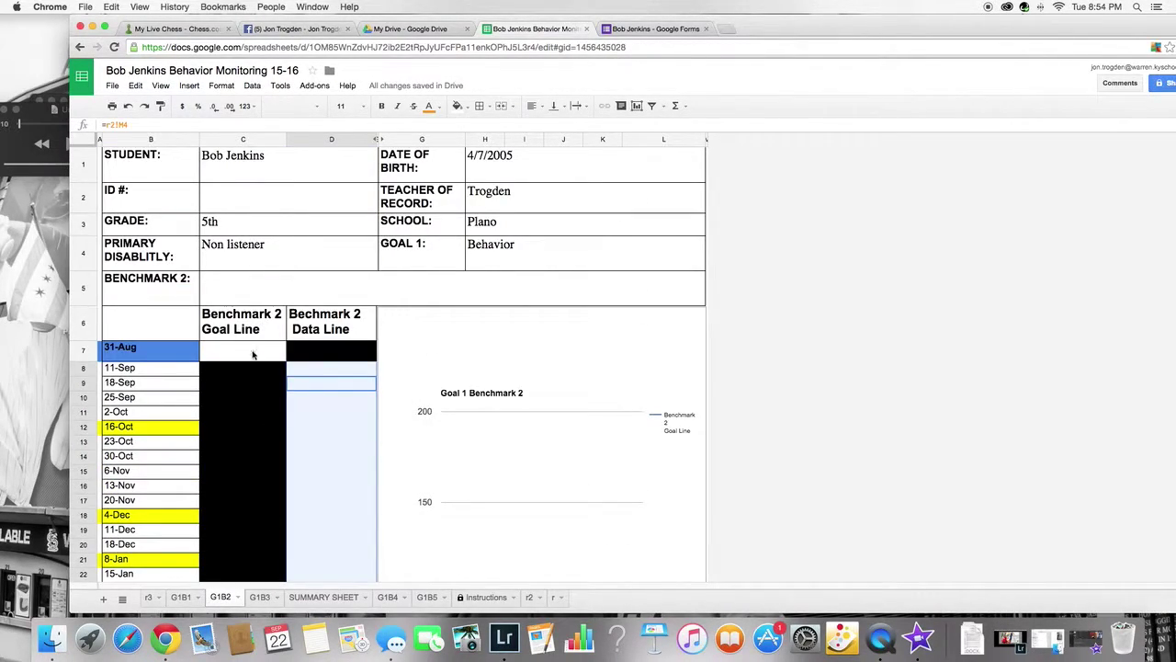
{"action": "double_click", "coordinate": [253, 354]}
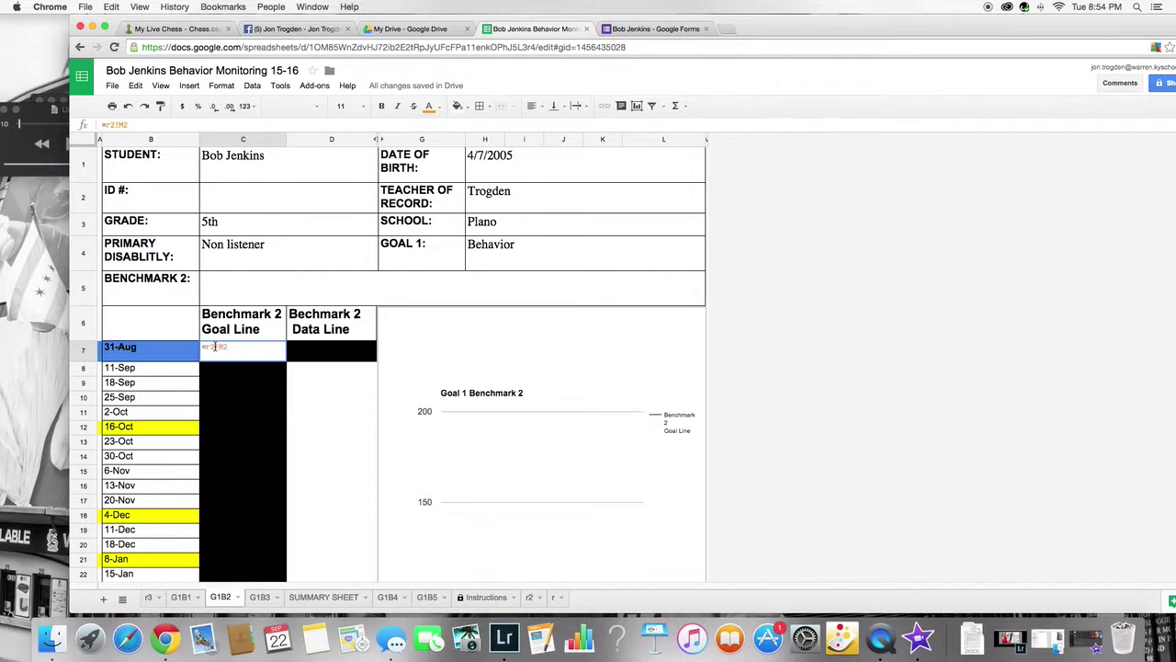
{"action": "key", "text": "BackSpace"}
{"action": "type", "text": "3"}
{"action": "key", "text": "BackSpace"}
{"action": "type", "text": "N"}
{"action": "left_click", "coordinate": [319, 374]}
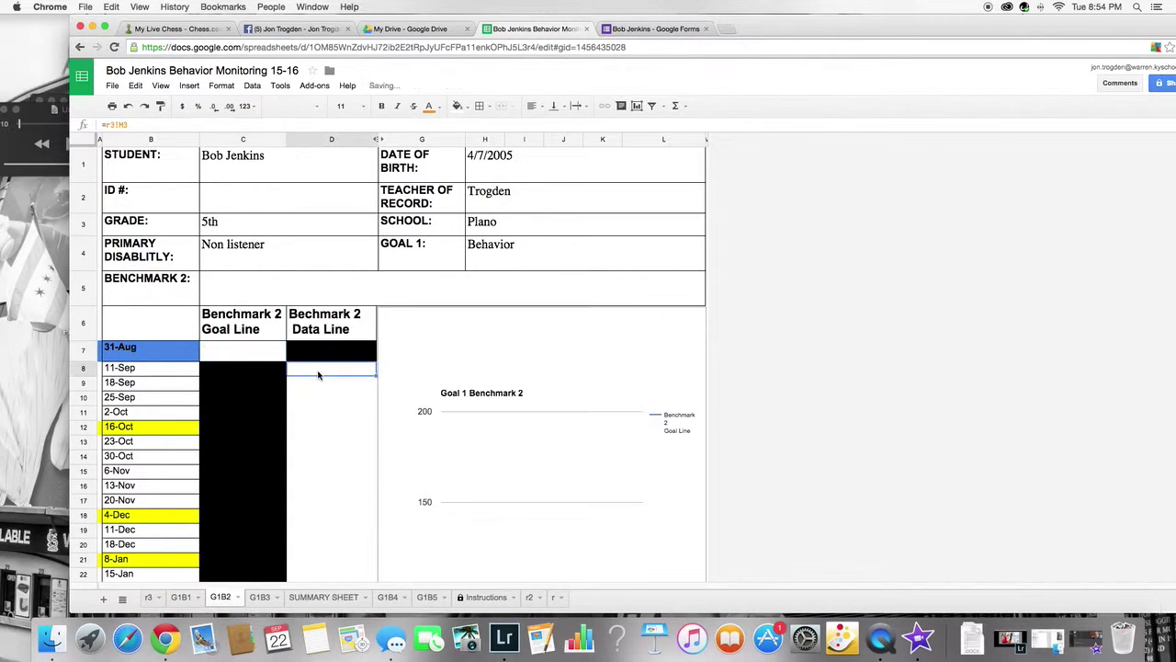
Change G1B2's D8 to =r3!N3 and fill it down to D42.
{"action": "double_click", "coordinate": [314, 367]}
{"action": "left_click", "coordinate": [300, 367]}
{"action": "key", "text": "BackSpace"}
{"action": "type", "text": "3!n3"}
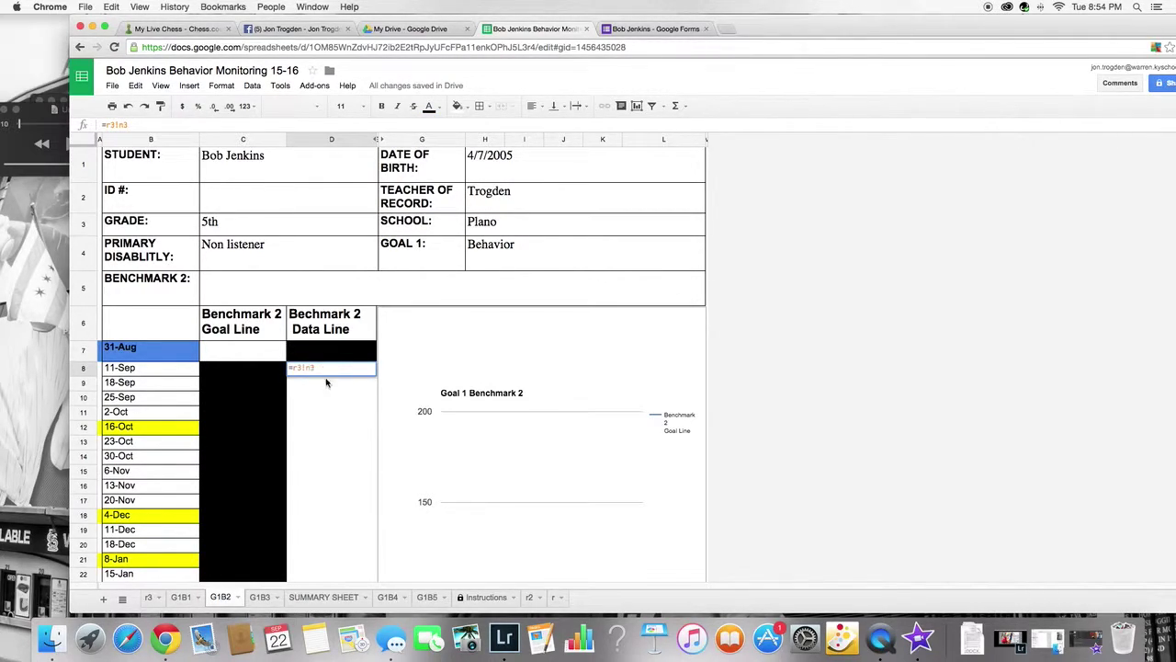
{"action": "left_click", "coordinate": [333, 384]}
{"action": "left_click", "coordinate": [340, 372]}
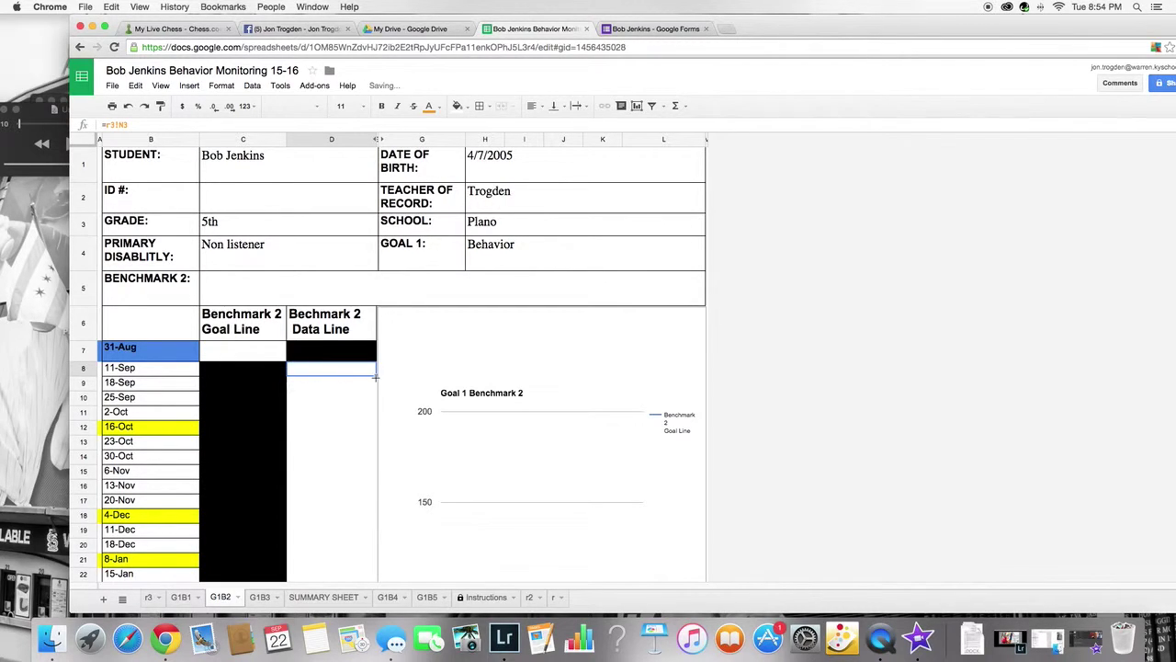
{"action": "left_click_drag", "start_coordinate": [375, 376], "coordinate": [361, 455]}
{"action": "scroll", "coordinate": [386, 358], "scroll_direction": "up", "scroll_amount": 4}
{"action": "scroll", "coordinate": [372, 442], "scroll_direction": "up", "scroll_amount": 5}
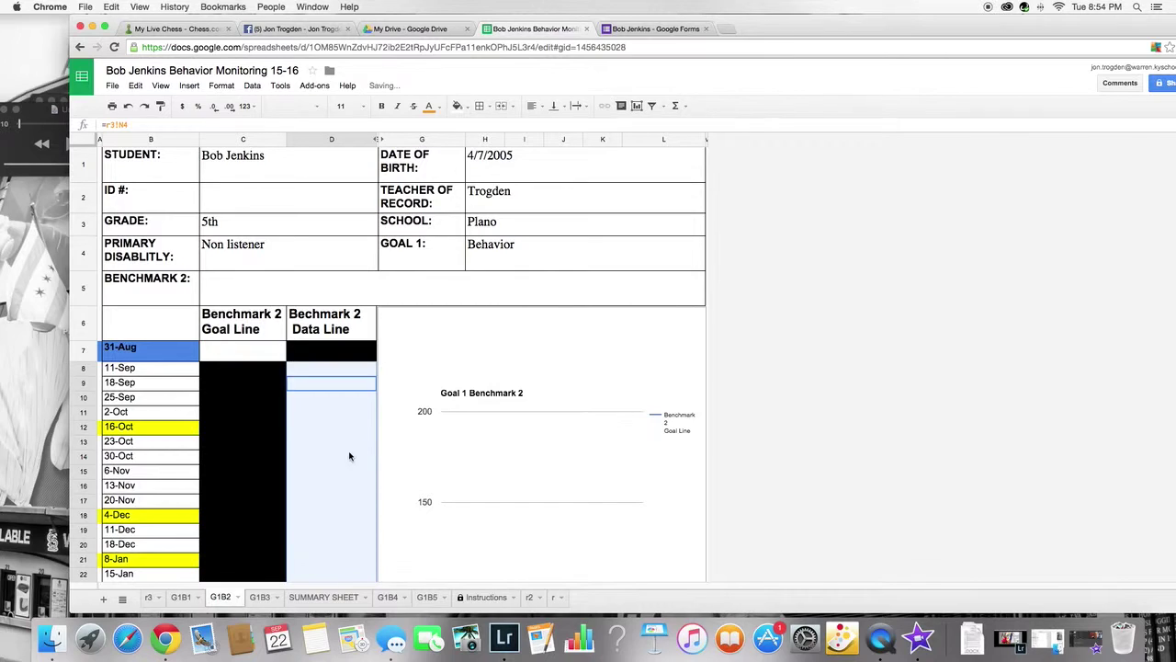
{"action": "left_click", "coordinate": [148, 598]}
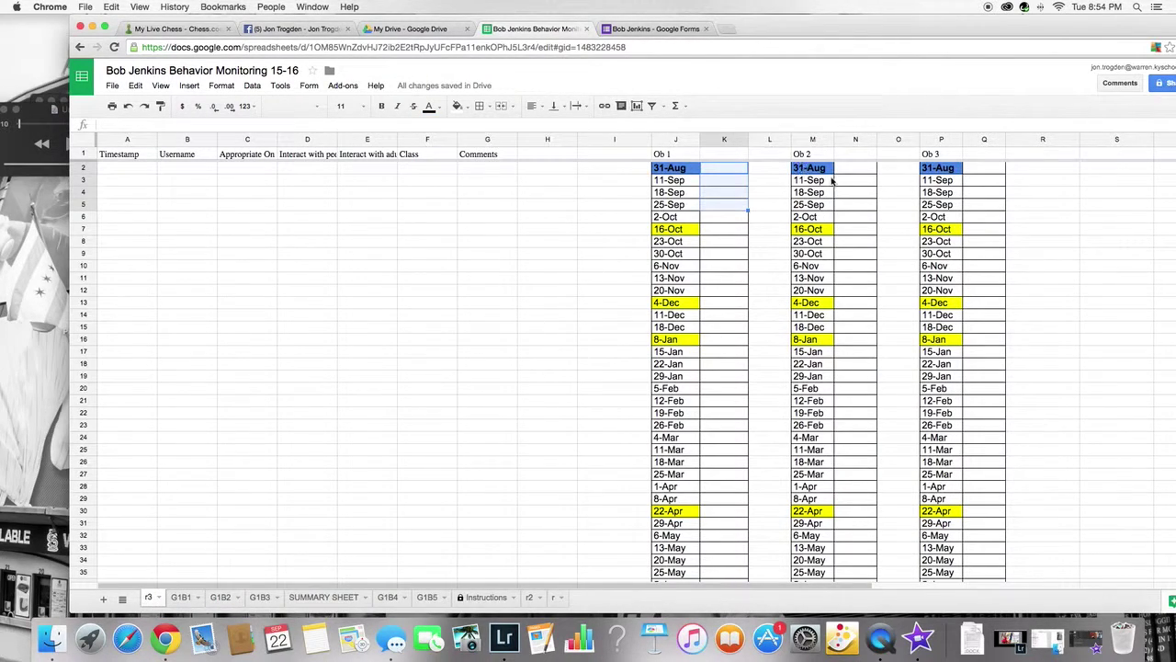
{"action": "left_click", "coordinate": [858, 170]}
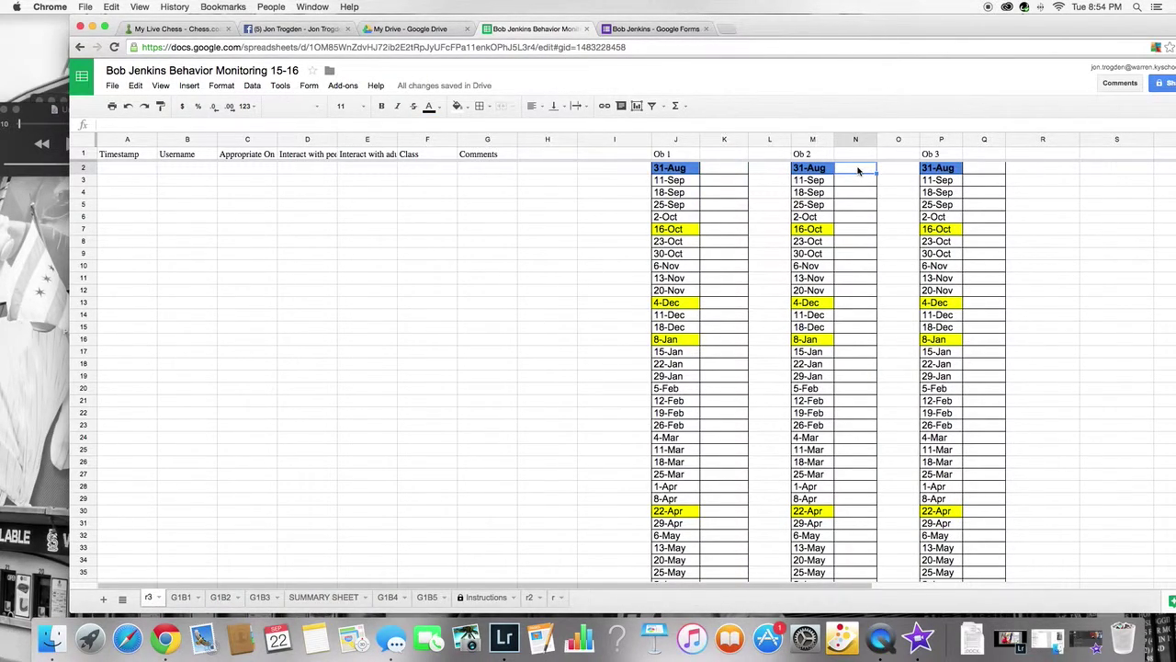
{"action": "type", "text": "t"}
{"action": "key", "text": "Return"}
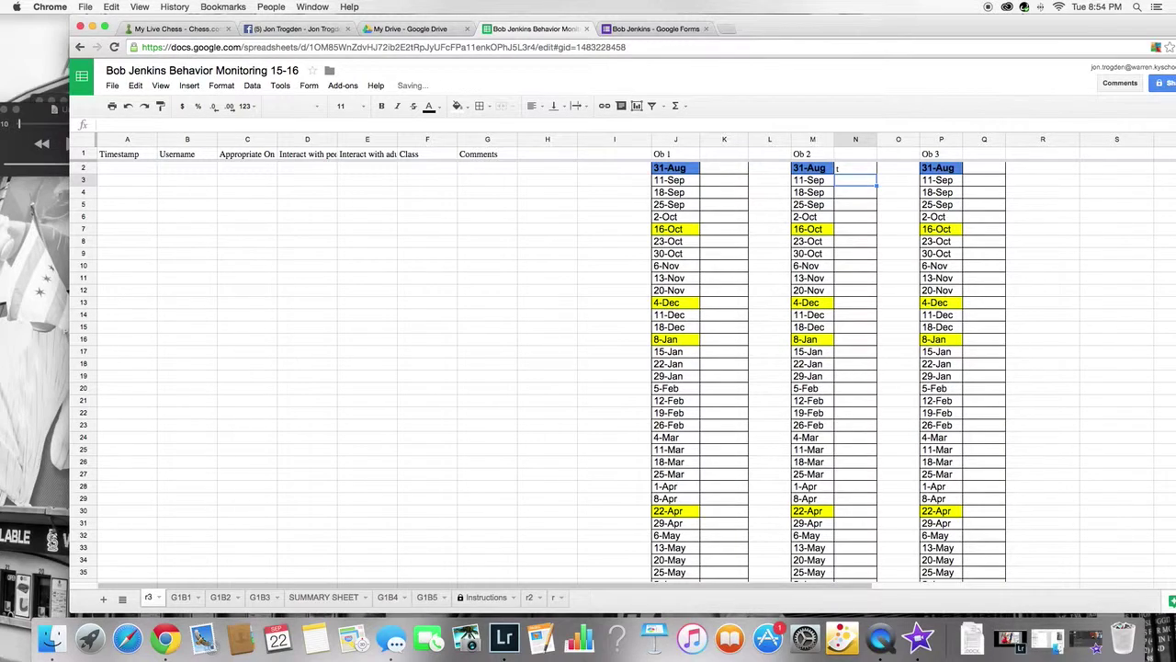
{"action": "type", "text": "r"}
{"action": "key", "text": "Return"}
{"action": "type", "text": "o"}
{"action": "key", "text": "Return"}
{"action": "type", "text": "g"}
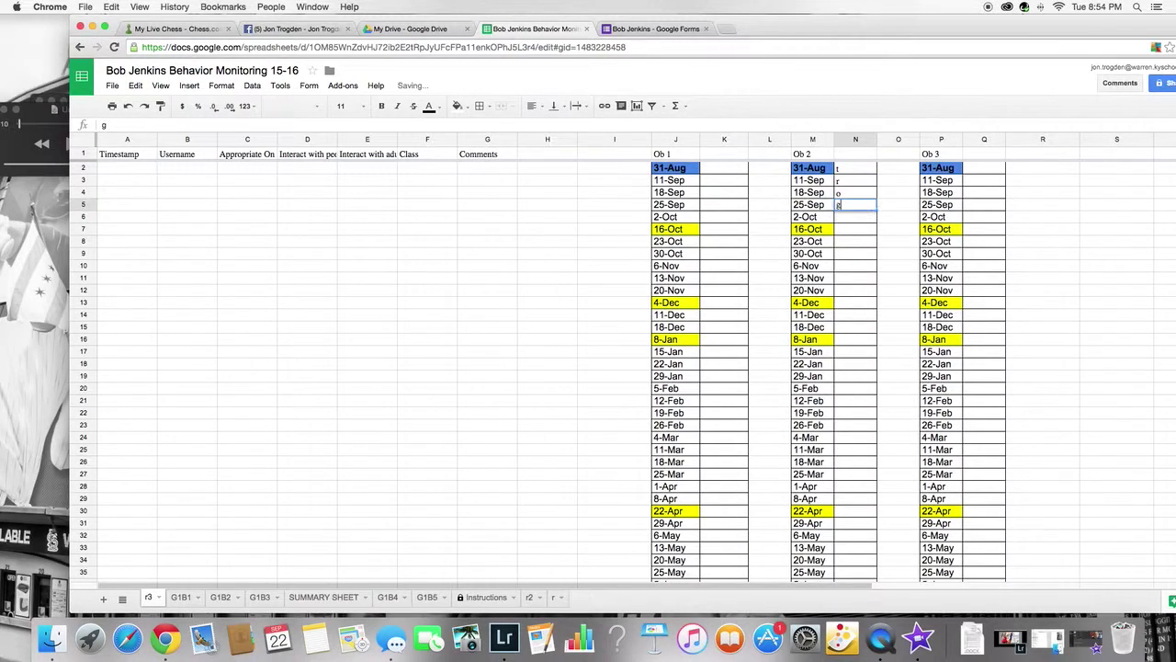
{"action": "left_click", "coordinate": [220, 598]}
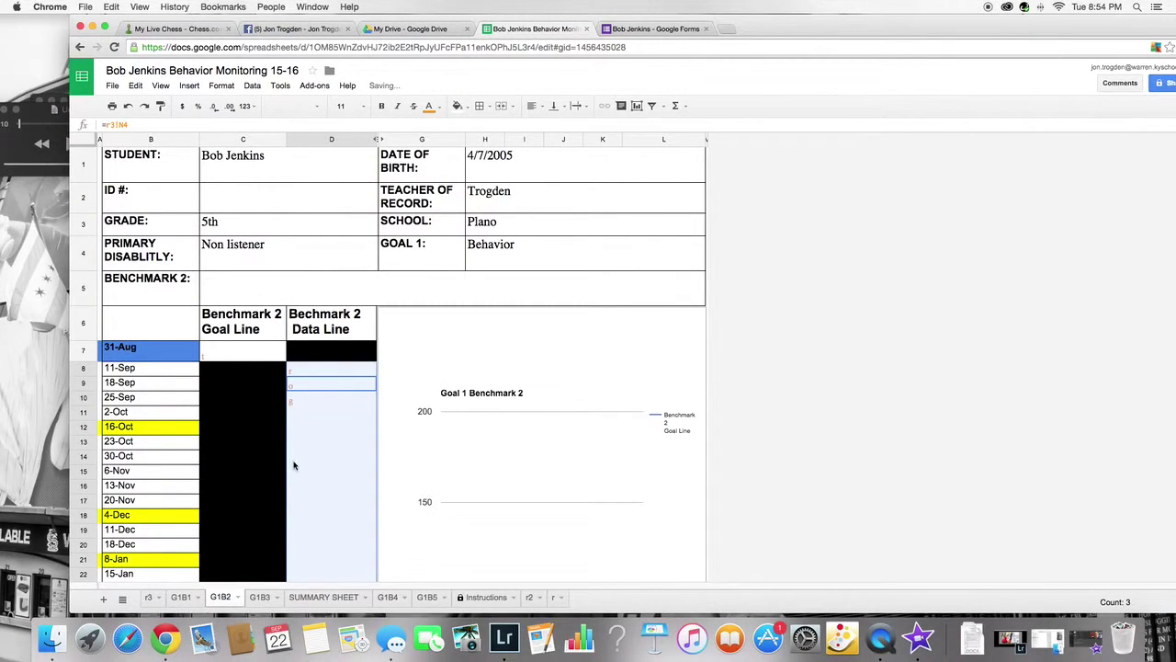
{"action": "left_click", "coordinate": [182, 598]}
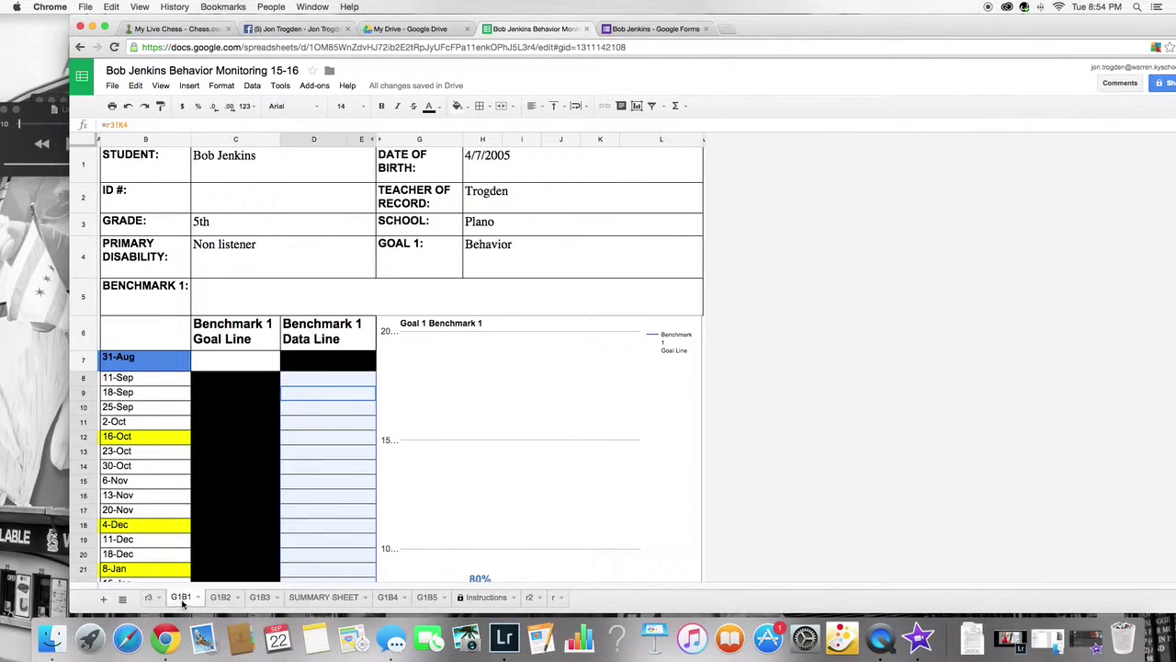
{"action": "left_click", "coordinate": [148, 597]}
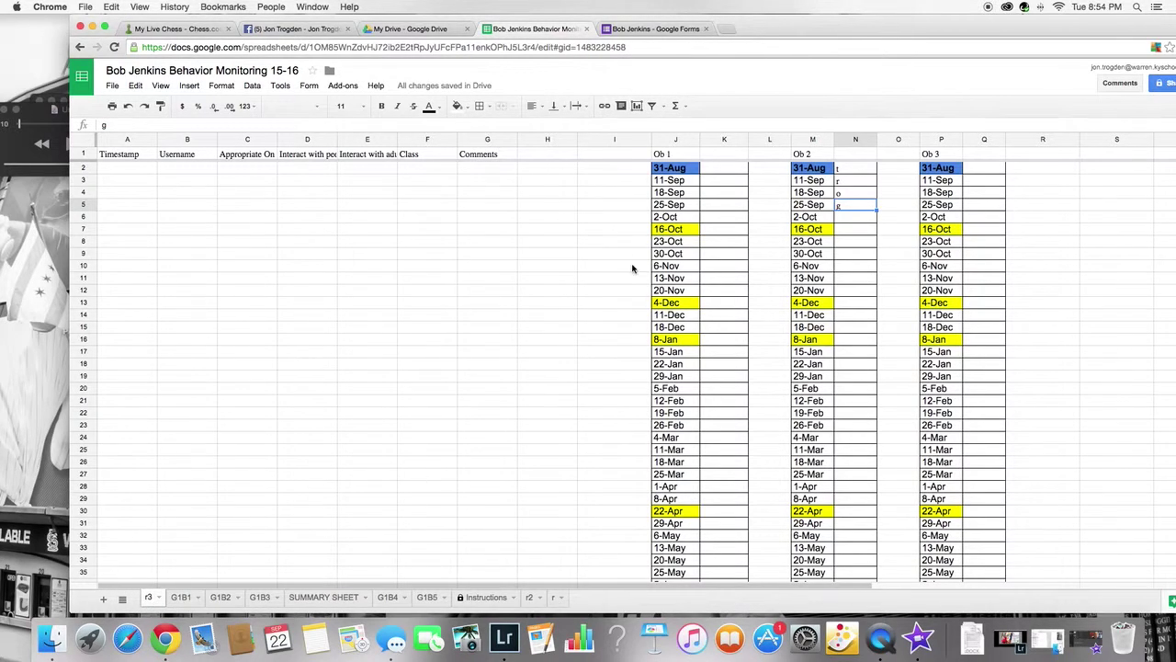
{"action": "left_click_drag", "start_coordinate": [859, 168], "coordinate": [857, 205]}
{"action": "key", "text": "Delete"}
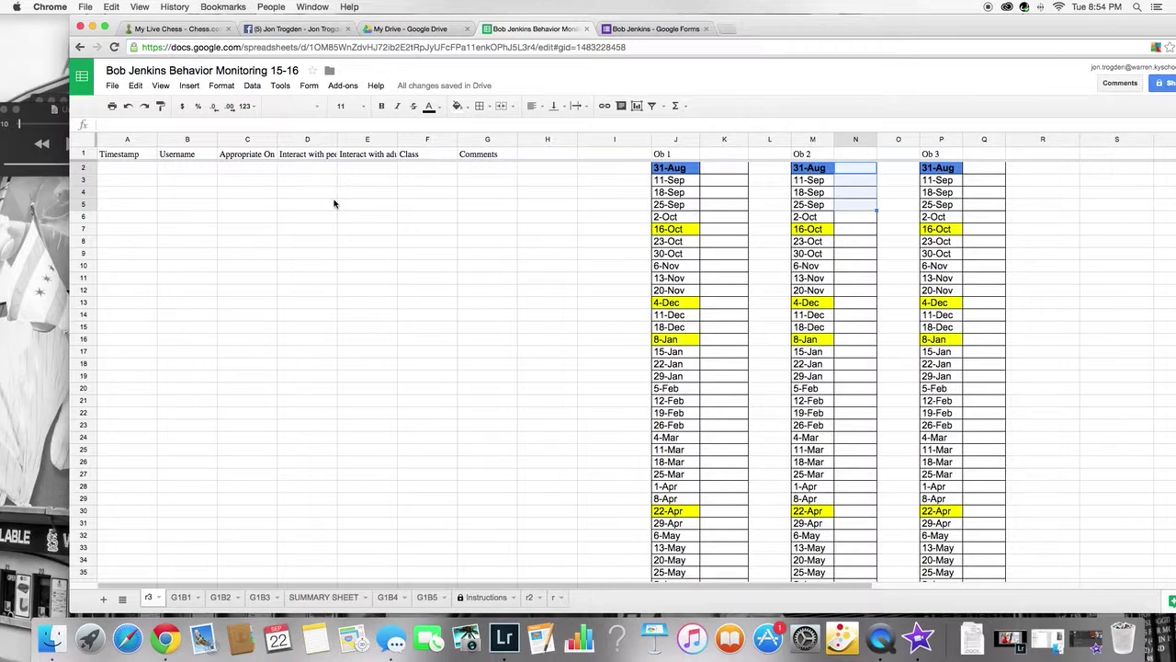
Submit a live form response rating on-task 75, peers 75, adults 50, class Core Math.
{"action": "left_click", "coordinate": [670, 30]}
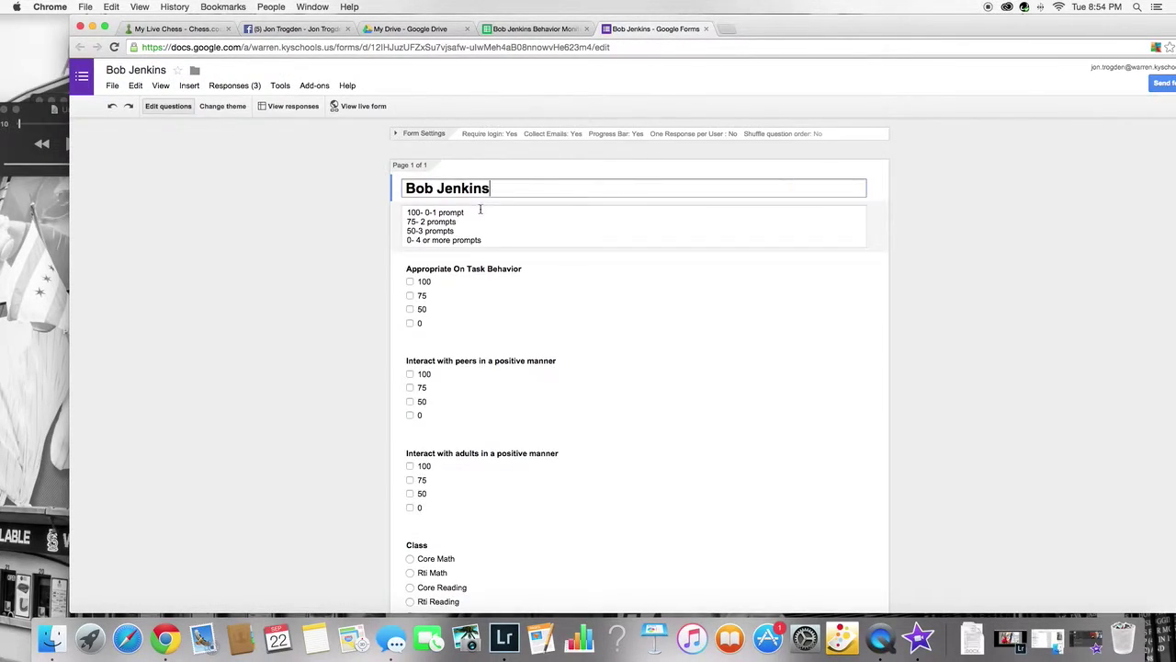
{"action": "left_click", "coordinate": [352, 107]}
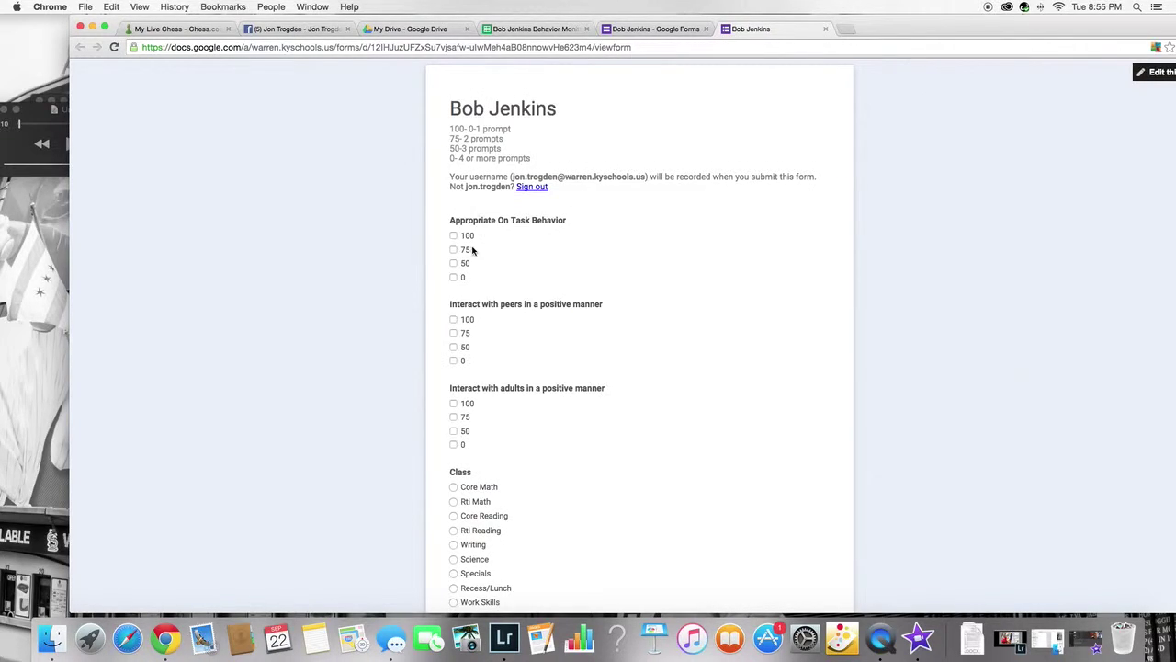
{"action": "left_click", "coordinate": [453, 250]}
{"action": "left_click", "coordinate": [453, 333]}
{"action": "left_click", "coordinate": [453, 430]}
{"action": "left_click", "coordinate": [456, 486]}
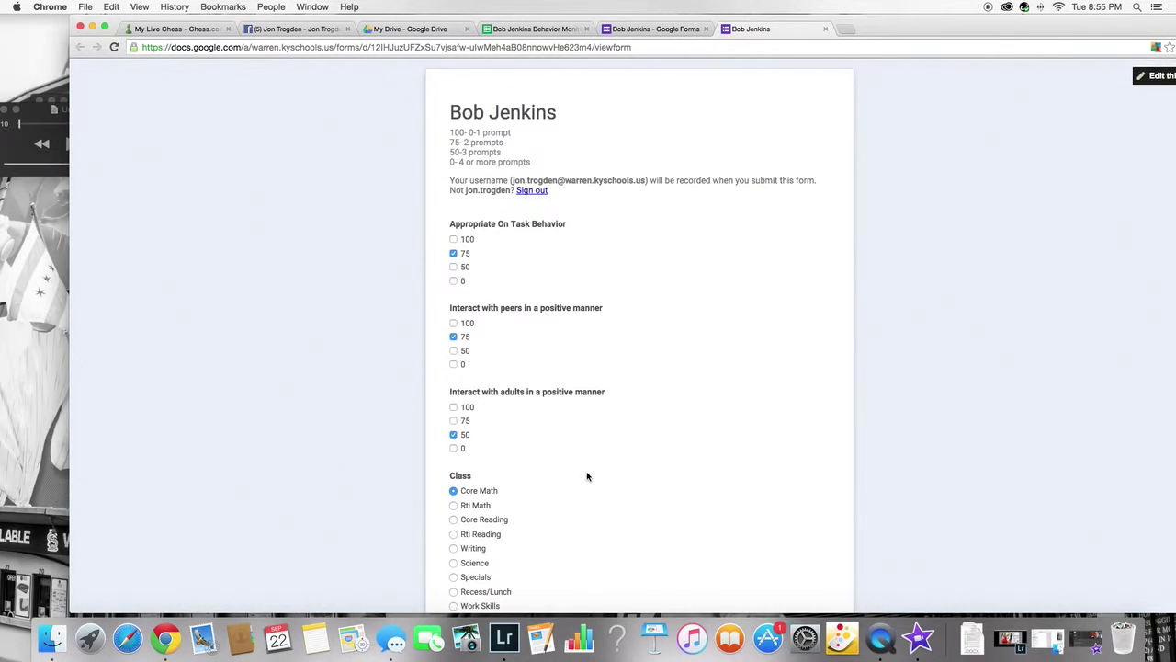
{"action": "scroll", "coordinate": [588, 474], "scroll_direction": "down", "scroll_amount": 3}
{"action": "left_click", "coordinate": [471, 557]}
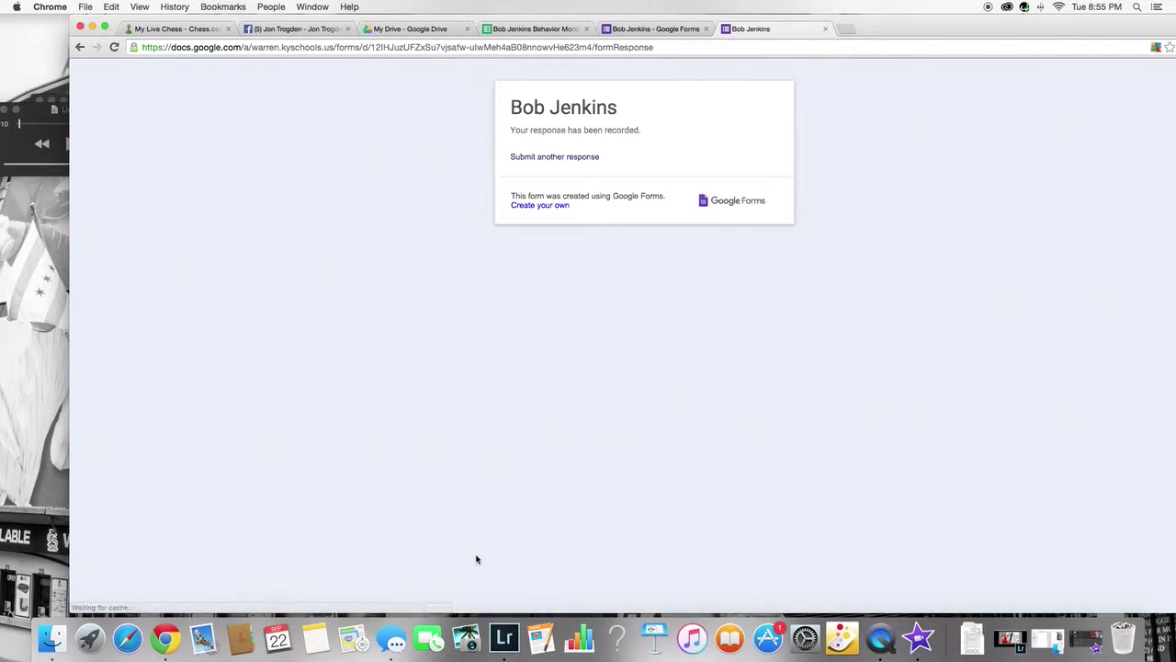
Check the new spreadsheet row, then submit a response rating 100, 75, 100 for Core Reading.
{"action": "left_click", "coordinate": [634, 28]}
{"action": "left_click", "coordinate": [554, 28]}
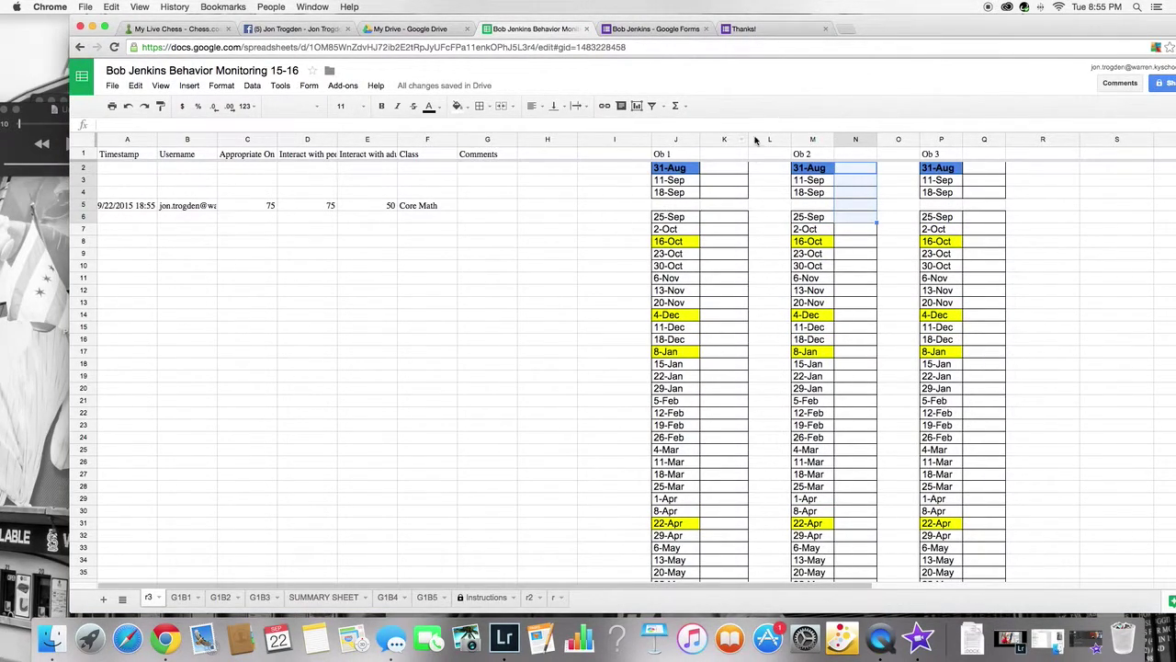
{"action": "left_click", "coordinate": [749, 29]}
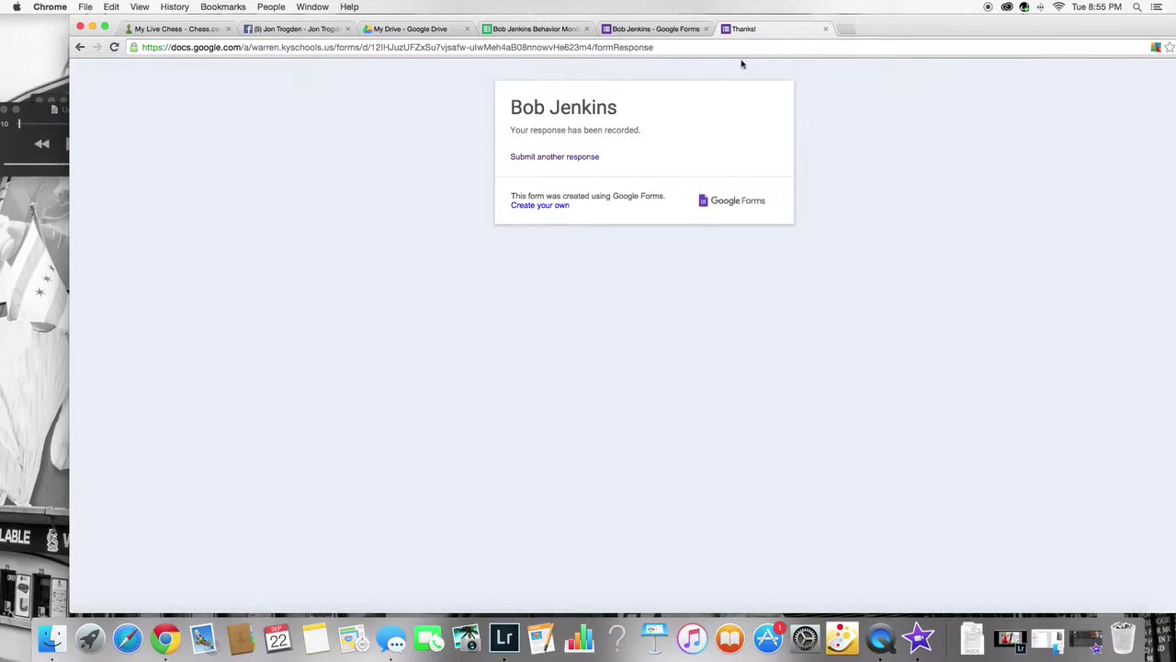
{"action": "left_click", "coordinate": [558, 158]}
{"action": "left_click", "coordinate": [453, 236]}
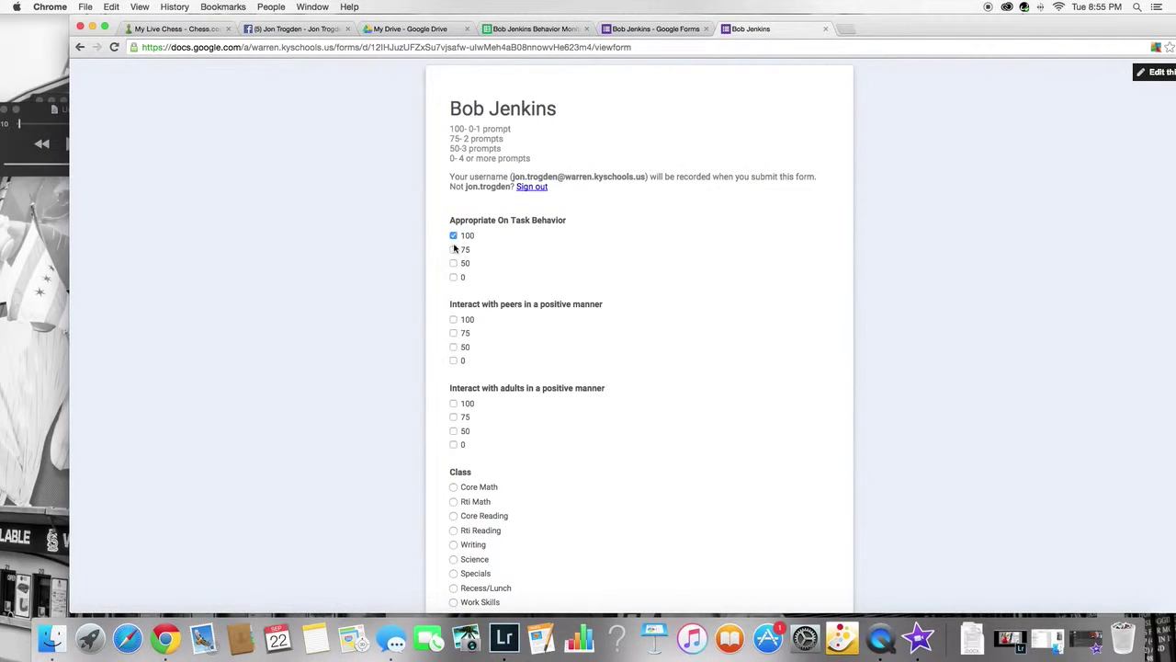
{"action": "left_click", "coordinate": [453, 333]}
{"action": "left_click", "coordinate": [453, 403]}
{"action": "left_click", "coordinate": [453, 516]}
{"action": "scroll", "coordinate": [660, 352], "scroll_direction": "down", "scroll_amount": 2}
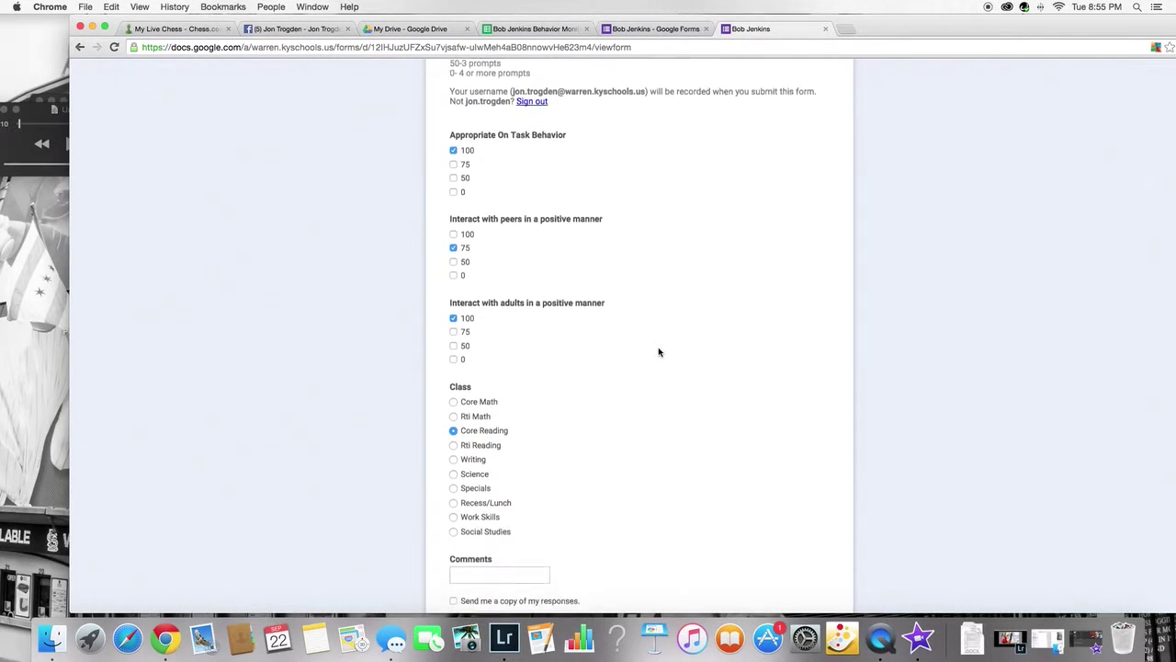
{"action": "scroll", "coordinate": [658, 352], "scroll_direction": "down", "scroll_amount": 1}
{"action": "left_click", "coordinate": [471, 593]}
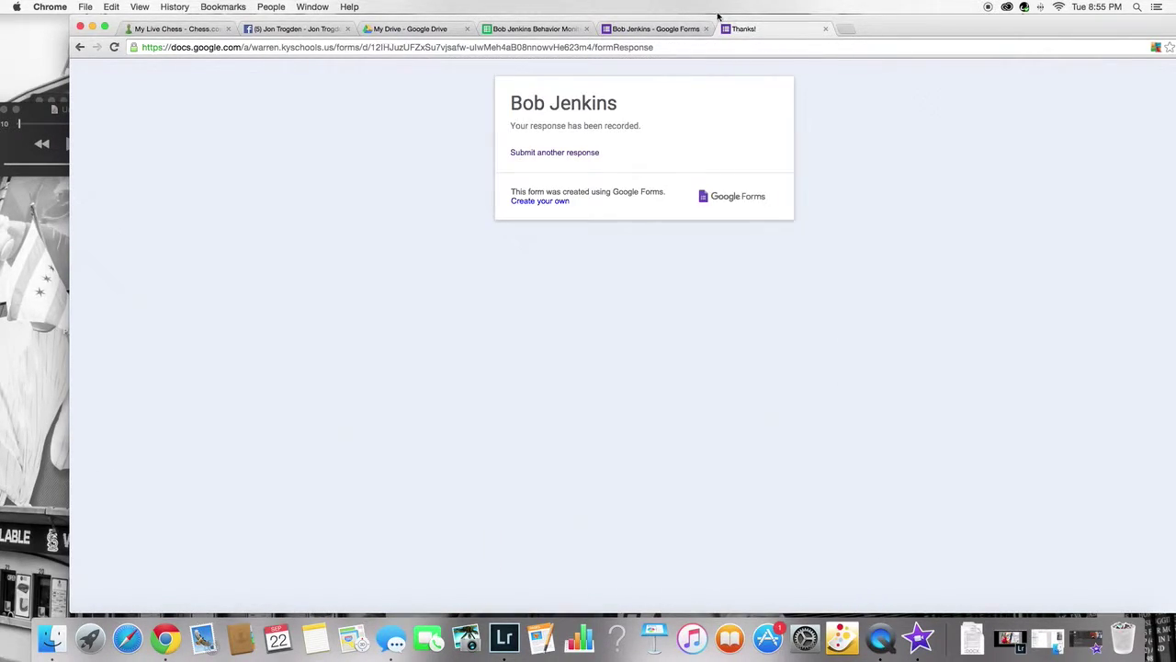
Submit a third response rating on-task 100, peers 0, adults 50 for Writing, then return to the spreadsheet.
{"action": "left_click", "coordinate": [572, 152]}
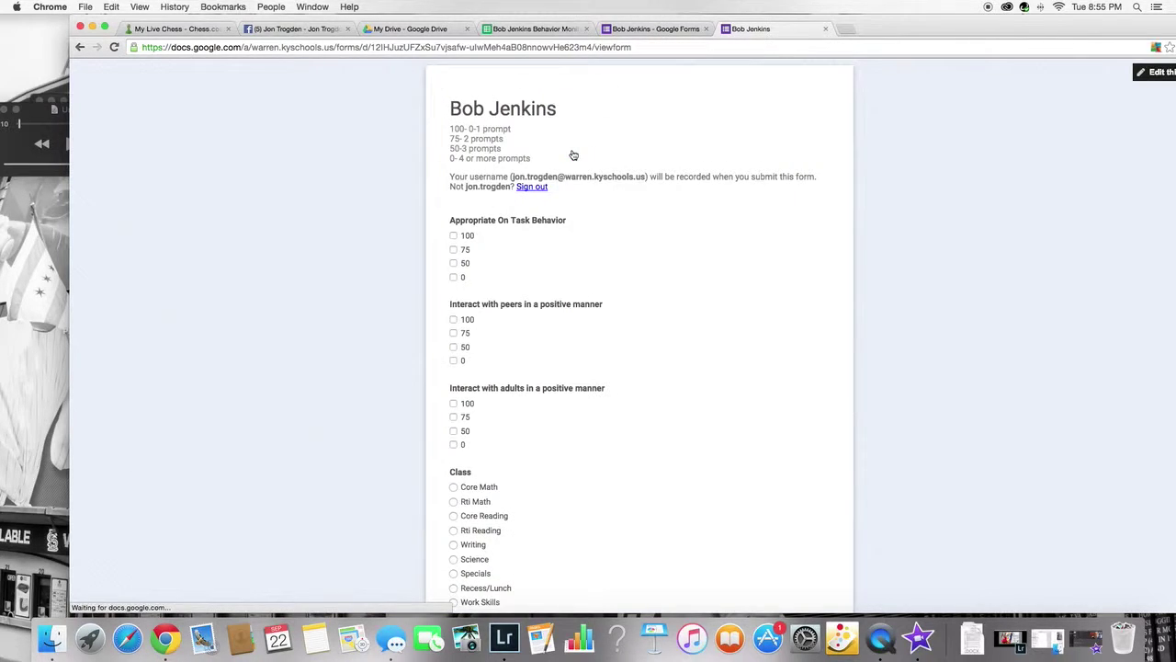
{"action": "left_click", "coordinate": [453, 236]}
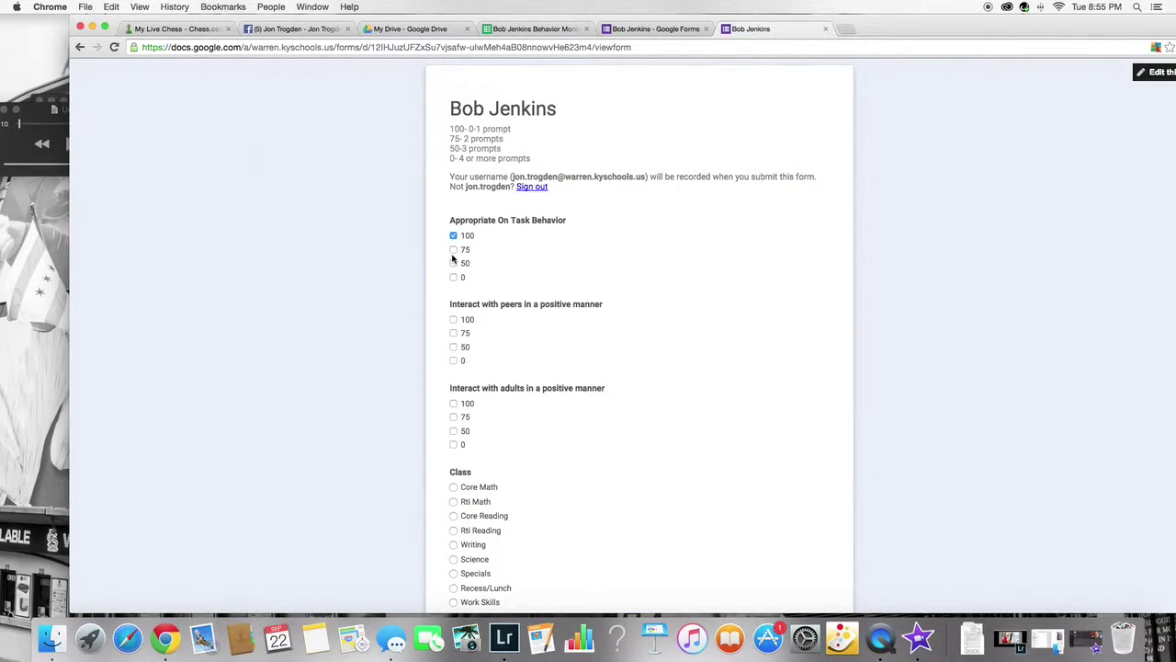
{"action": "left_click", "coordinate": [453, 360]}
{"action": "scroll", "coordinate": [546, 446], "scroll_direction": "down", "scroll_amount": 3}
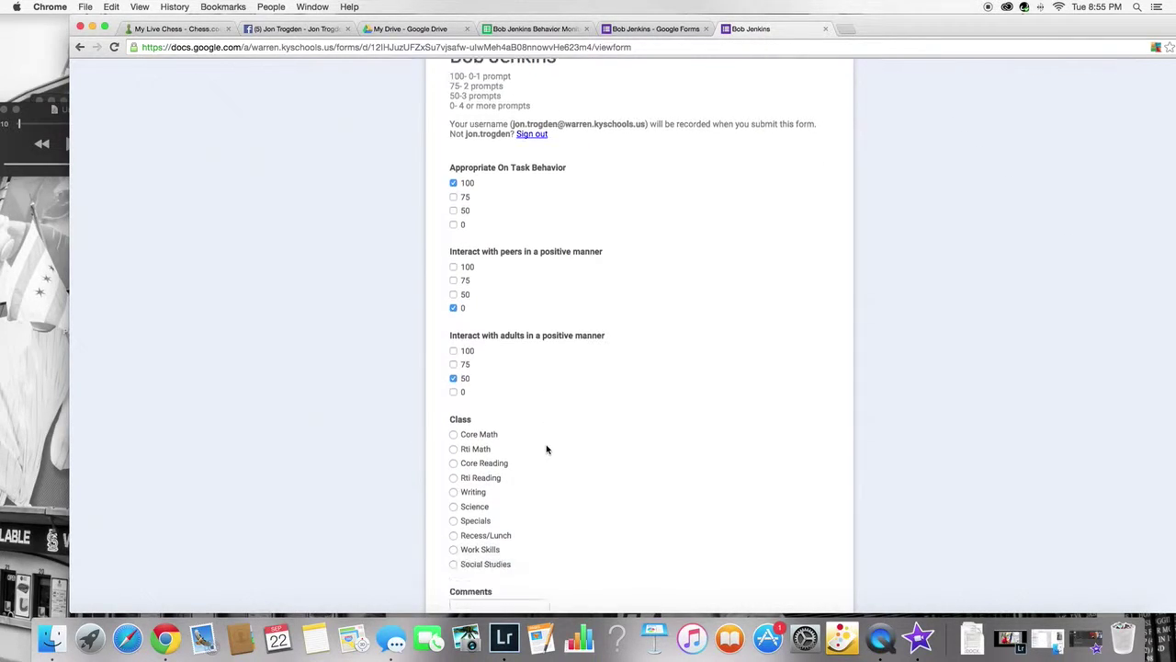
{"action": "left_click", "coordinate": [453, 416]}
{"action": "left_click", "coordinate": [485, 580]}
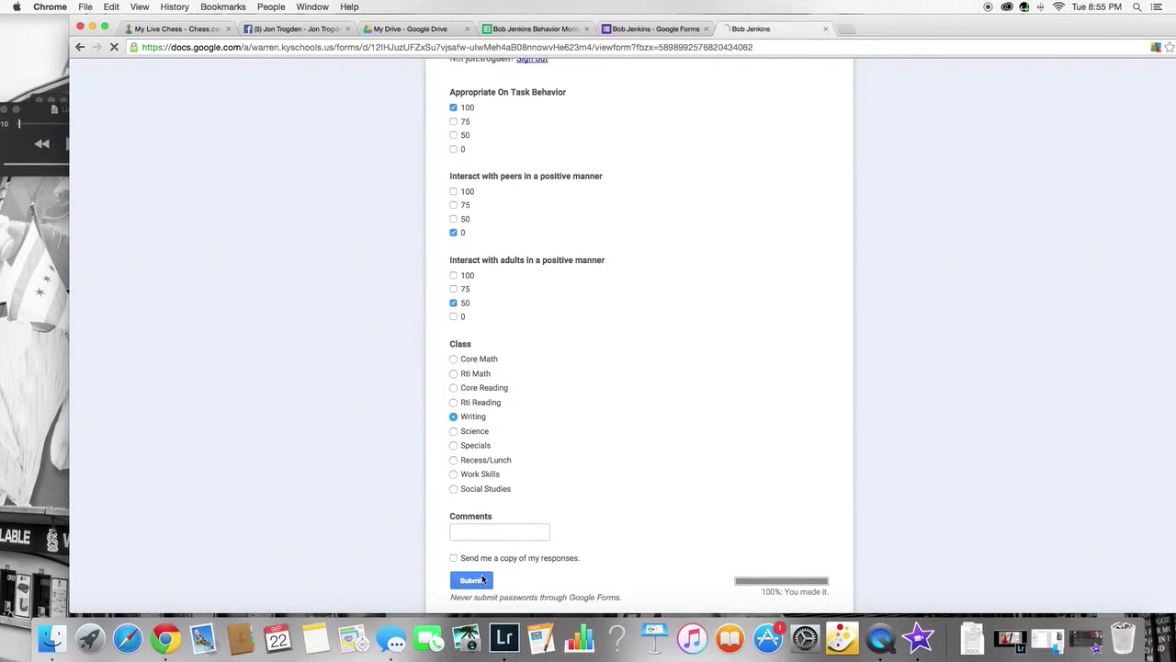
{"action": "left_click", "coordinate": [543, 29]}
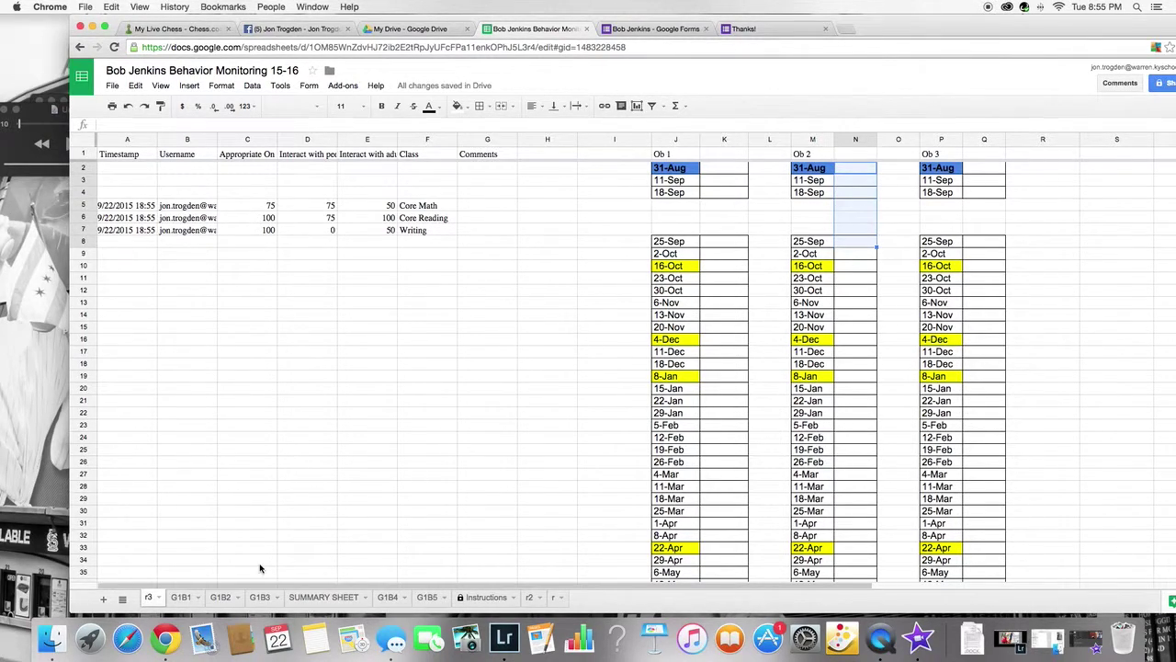
{"action": "left_click", "coordinate": [180, 598]}
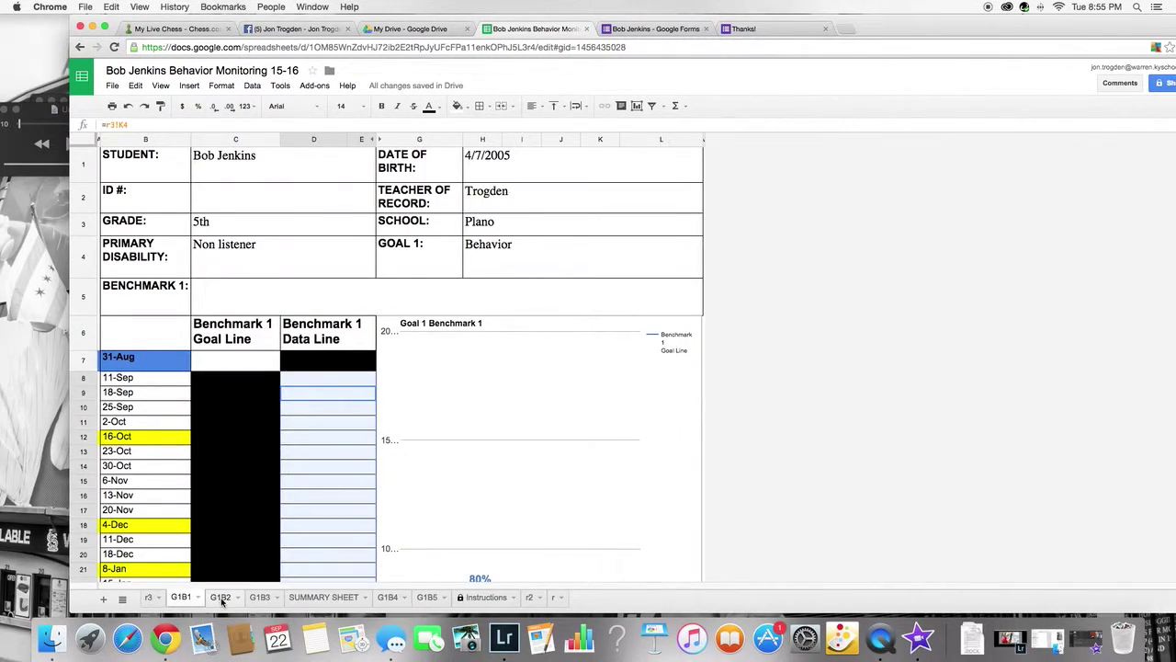
{"action": "left_click", "coordinate": [220, 597]}
{"action": "left_click", "coordinate": [181, 597]}
{"action": "left_click", "coordinate": [148, 597]}
{"action": "scroll", "coordinate": [272, 517], "scroll_direction": "down", "scroll_amount": 5}
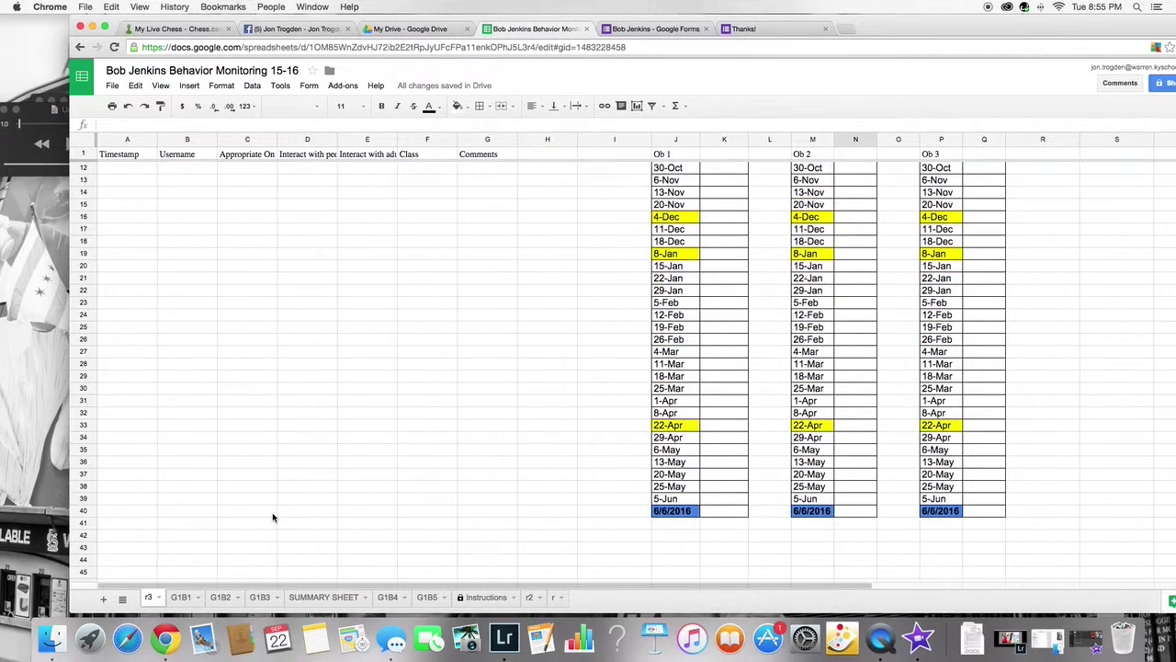
{"action": "scroll", "coordinate": [272, 518], "scroll_direction": "up", "scroll_amount": 5}
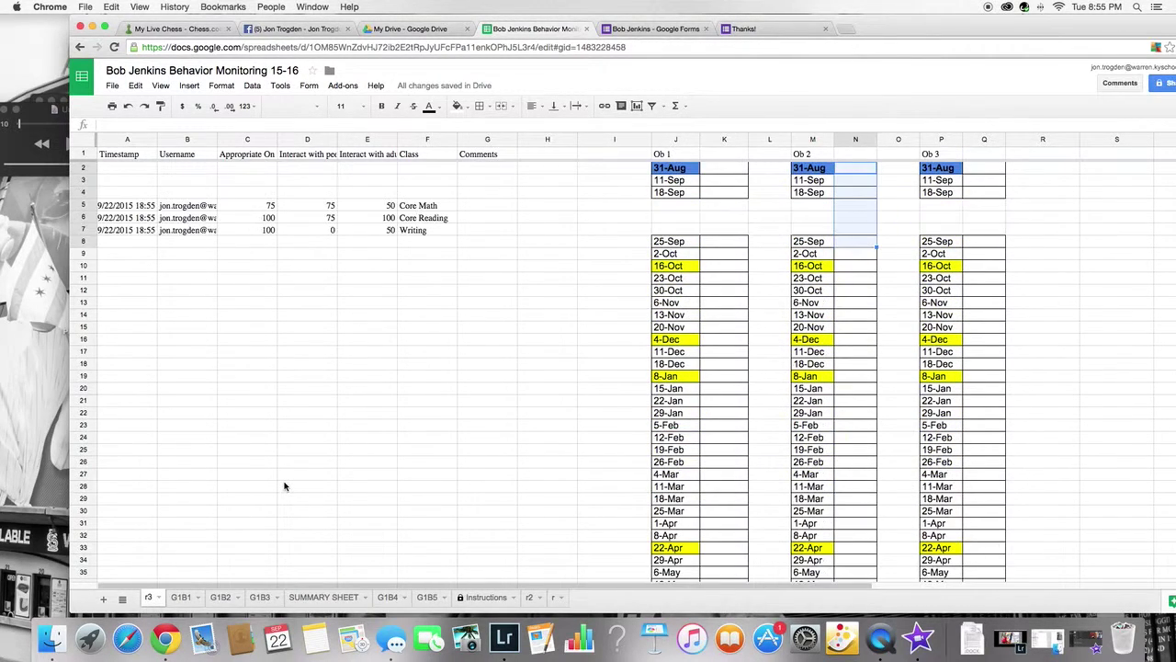
{"action": "left_click", "coordinate": [265, 244]}
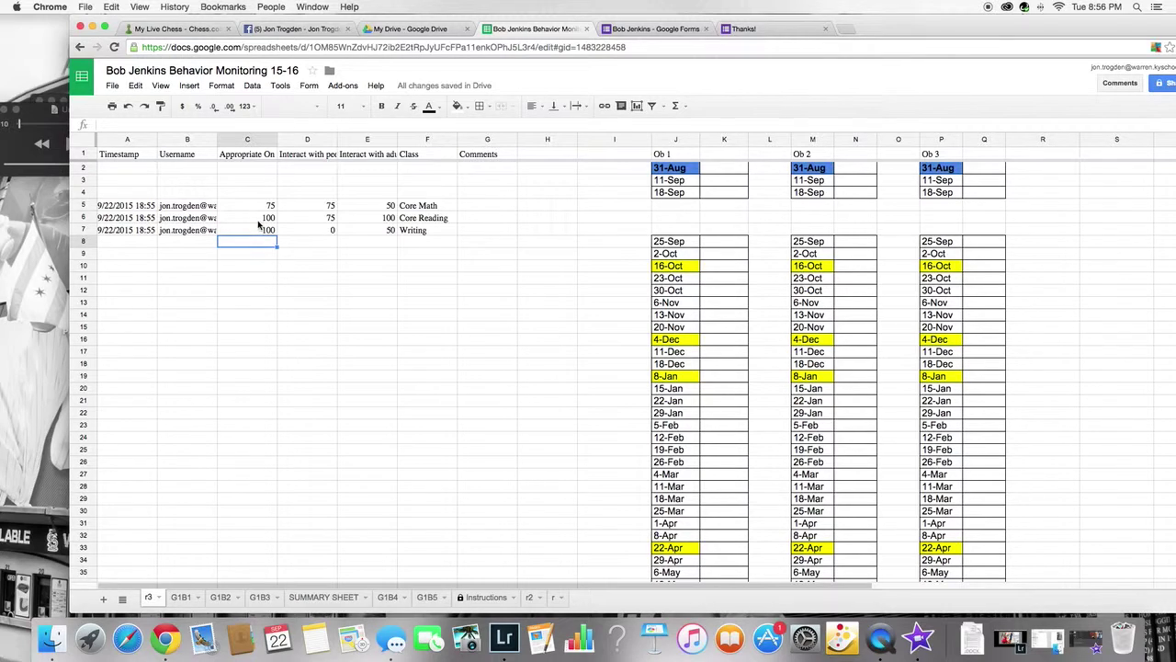
{"action": "left_click", "coordinate": [677, 106]}
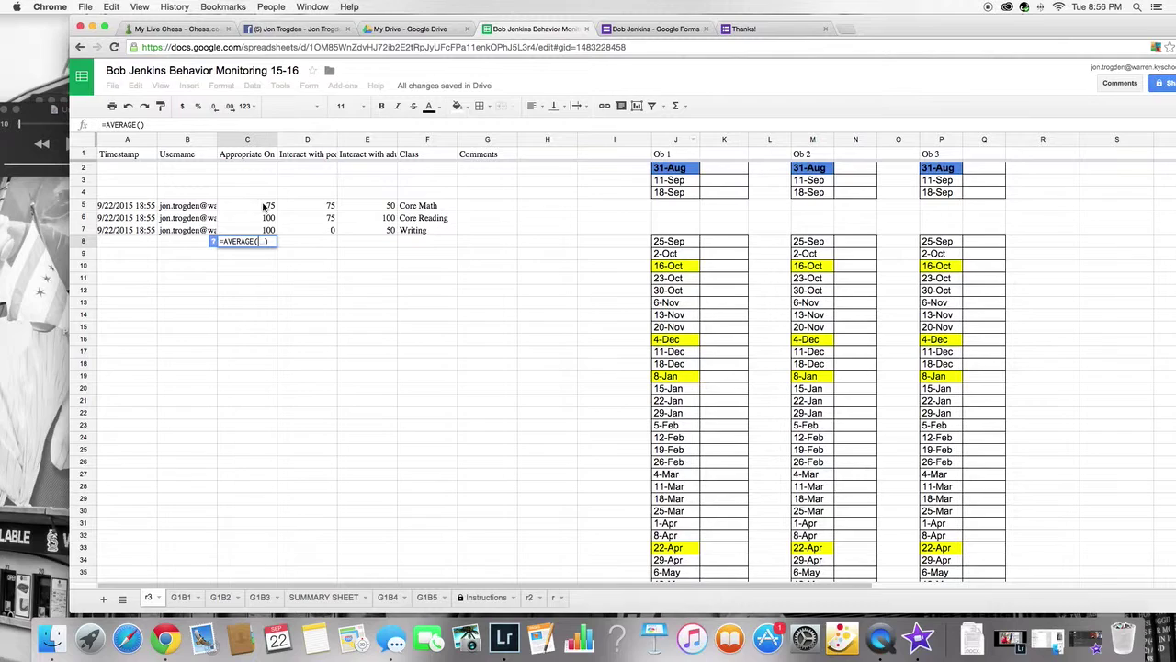
{"action": "left_click_drag", "start_coordinate": [270, 205], "coordinate": [264, 226]}
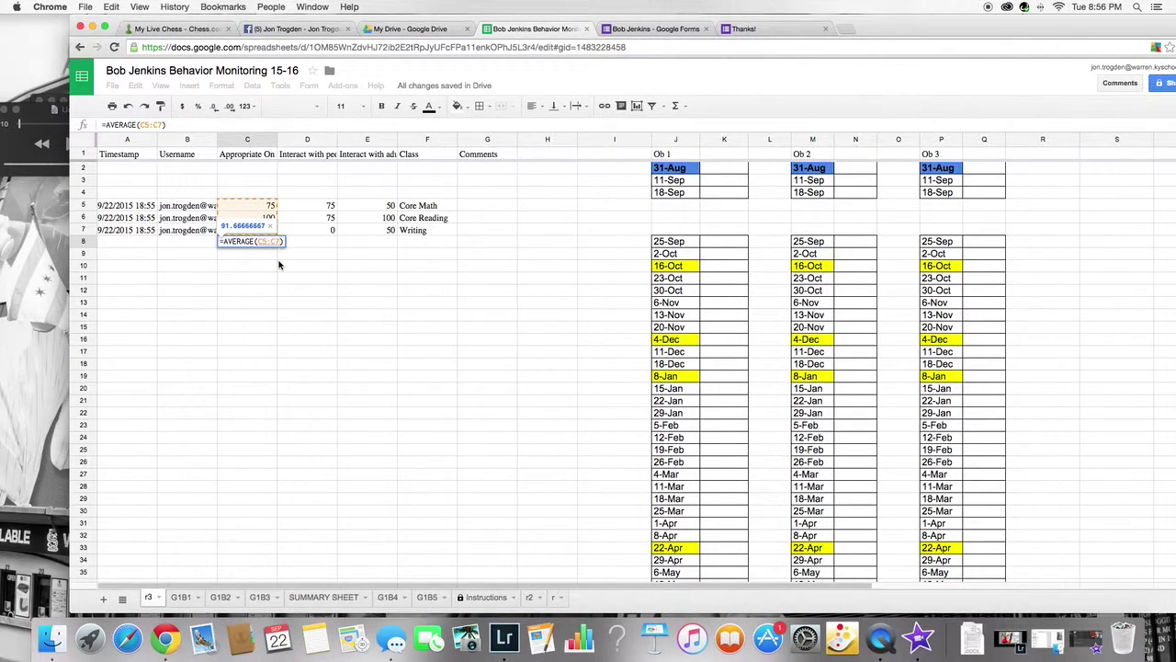
{"action": "key", "text": "Return"}
{"action": "left_click", "coordinate": [261, 240]}
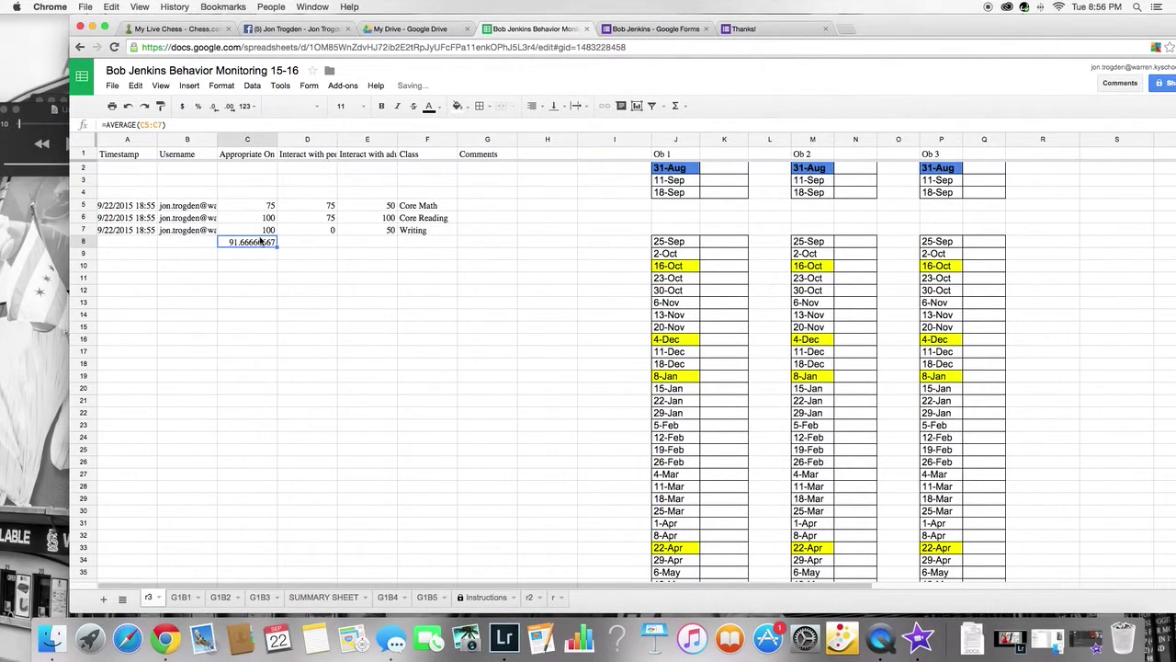
{"action": "key", "text": "super+c"}
{"action": "left_click", "coordinate": [306, 242]}
{"action": "key", "text": "super+v"}
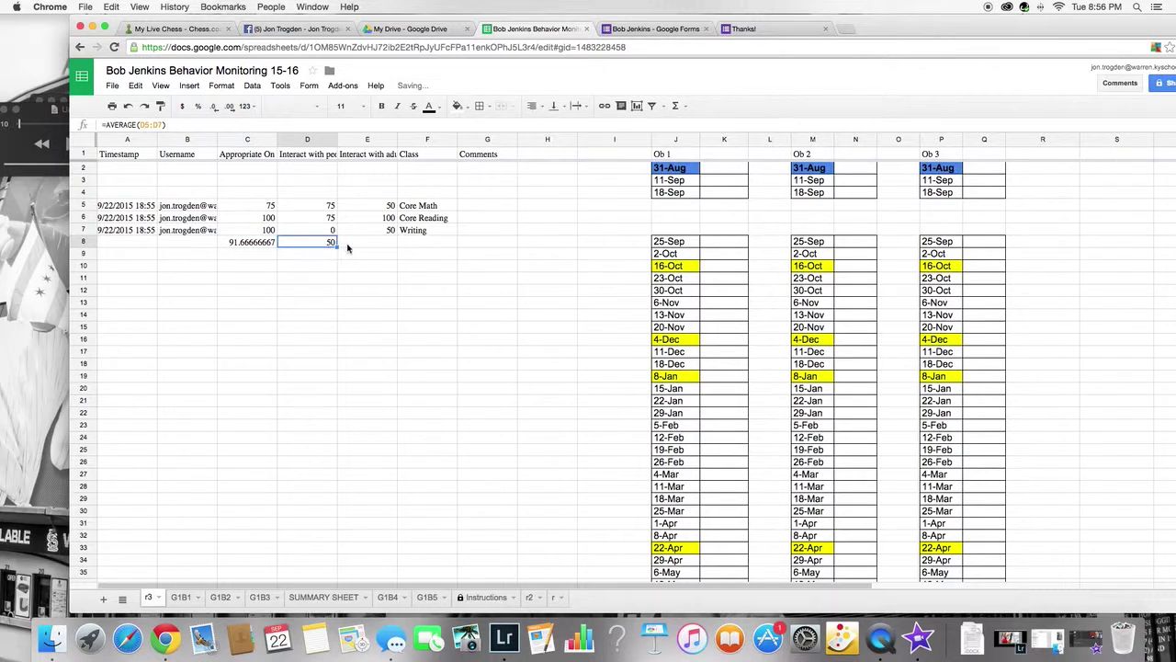
{"action": "left_click", "coordinate": [366, 241]}
{"action": "key", "text": "super+v"}
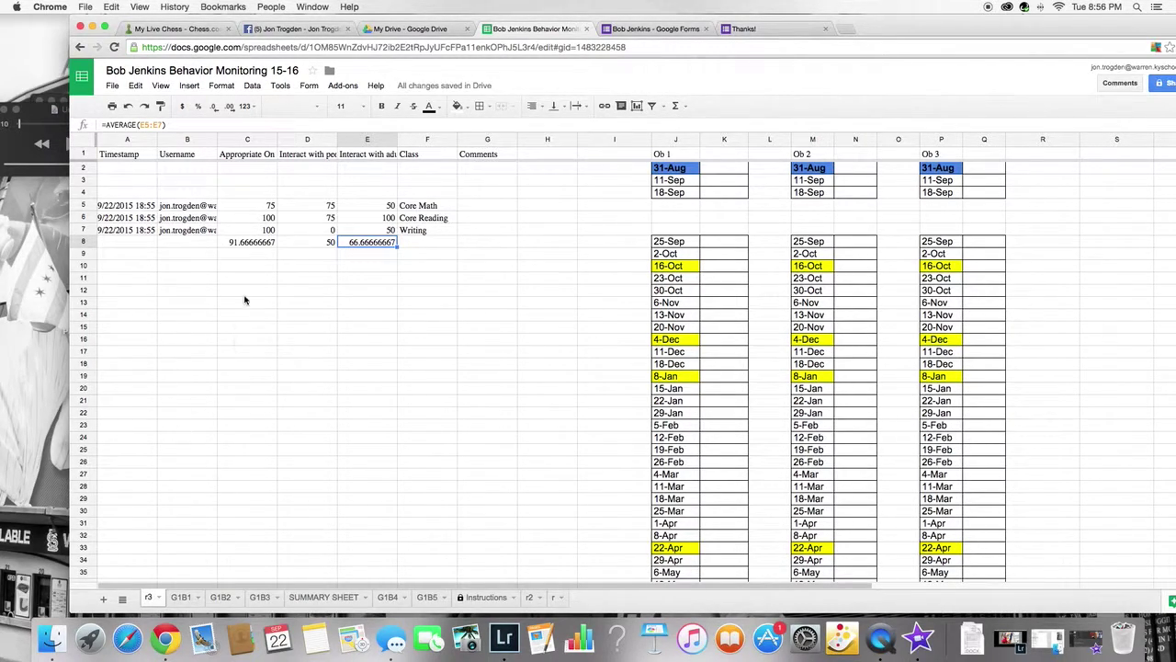
{"action": "left_click", "coordinate": [244, 242]}
{"action": "key", "text": "Delete"}
{"action": "key", "text": "Right"}
{"action": "key", "text": "Right"}
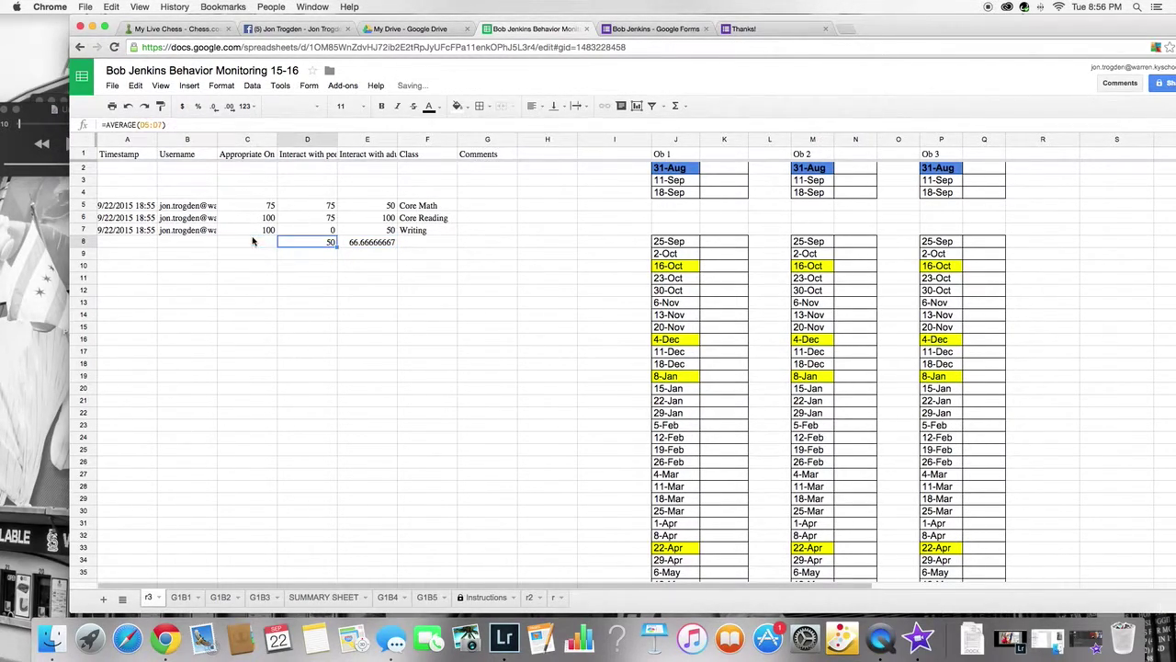
Clear the existing D8 and E8 averages on the r3 sheet.
{"action": "key", "text": "Delete"}
{"action": "key", "text": "Left"}
{"action": "key", "text": "Delete"}
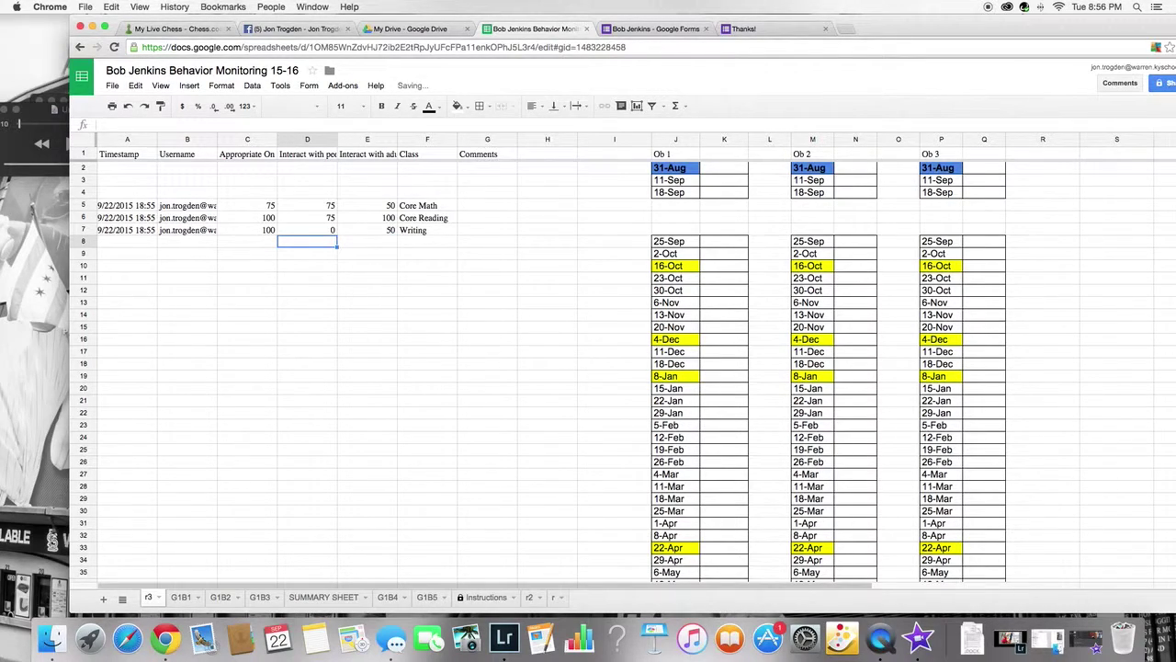
{"action": "left_click_drag", "start_coordinate": [241, 265], "coordinate": [249, 306]}
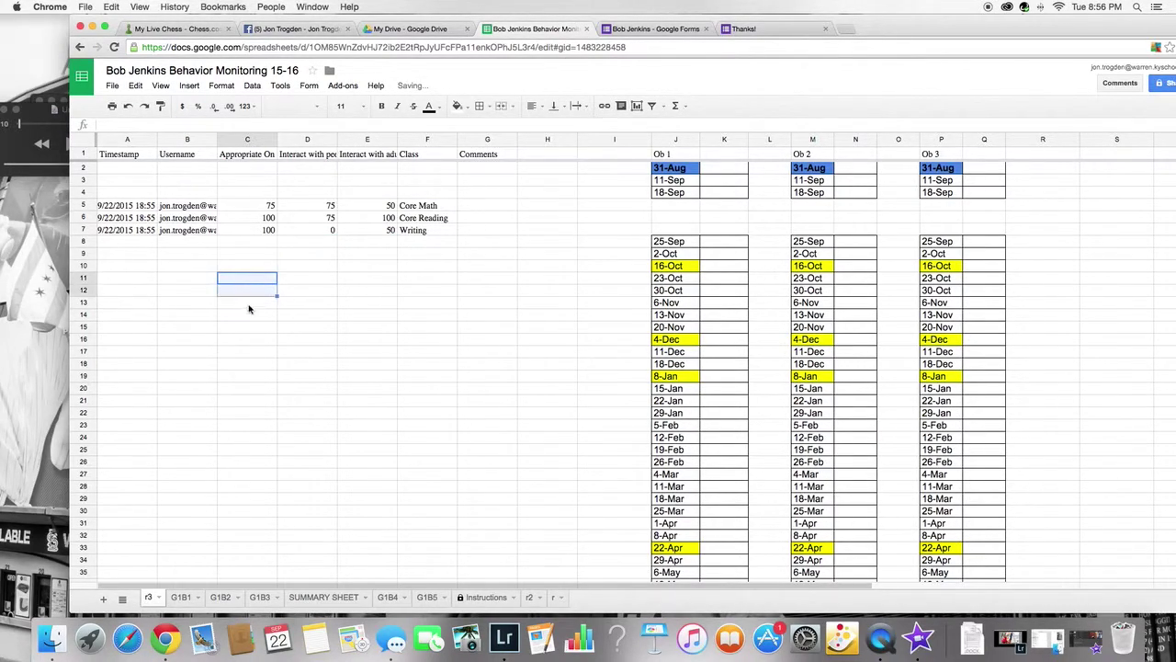
{"action": "left_click", "coordinate": [249, 314]}
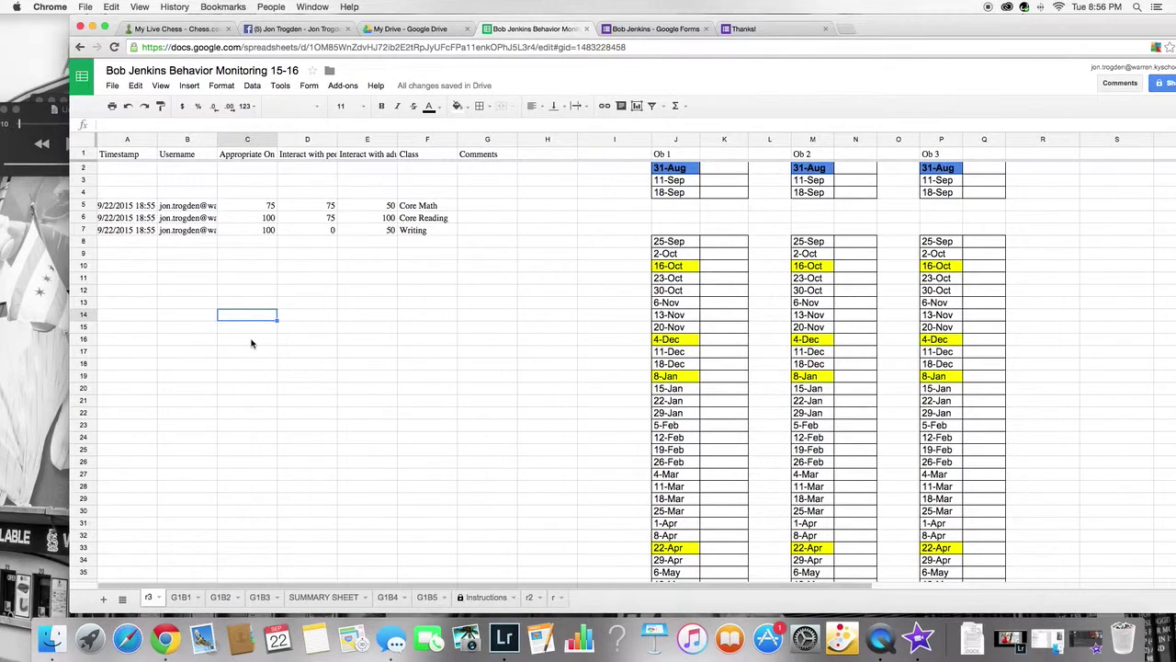
{"action": "left_click", "coordinate": [251, 341]}
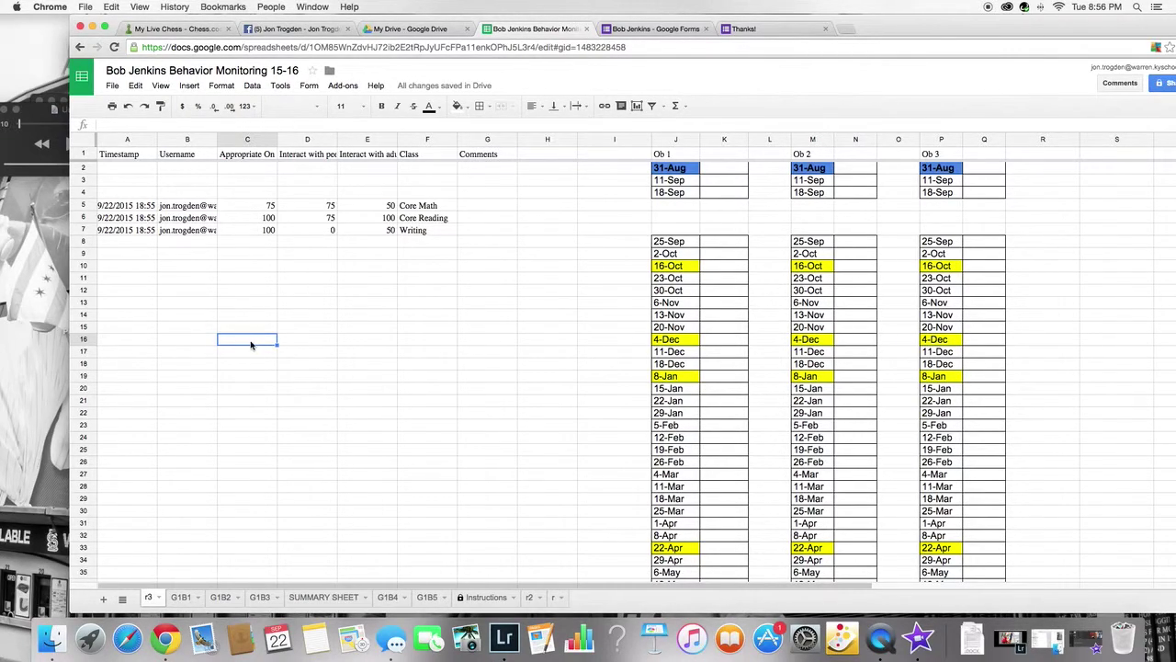
{"action": "left_click", "coordinate": [677, 106]}
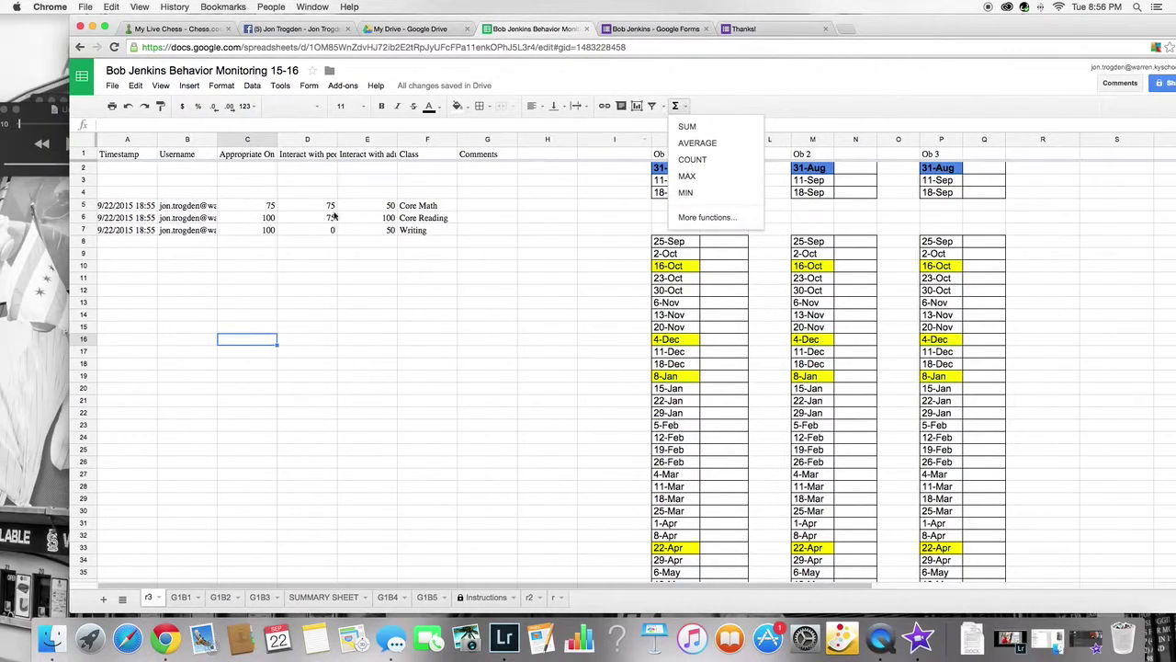
{"action": "left_click", "coordinate": [317, 244]}
Put an AVERAGE of C5:C7 in C8 for the on-task scores.
{"action": "left_click_drag", "start_coordinate": [266, 205], "coordinate": [266, 232]}
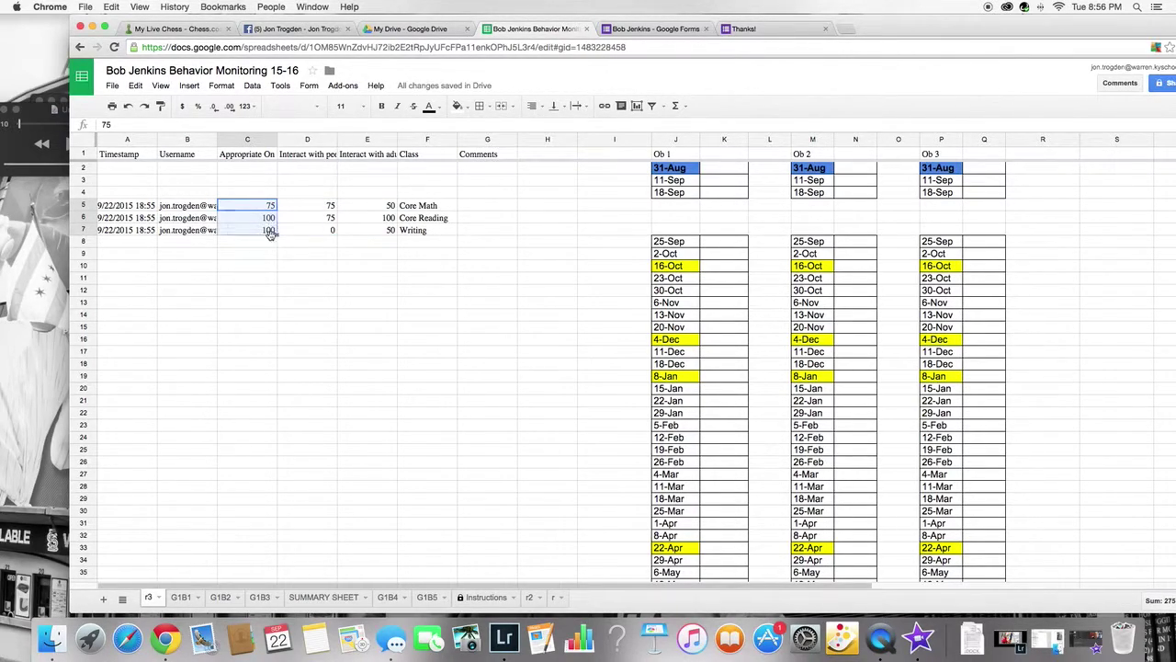
{"action": "left_click", "coordinate": [265, 242]}
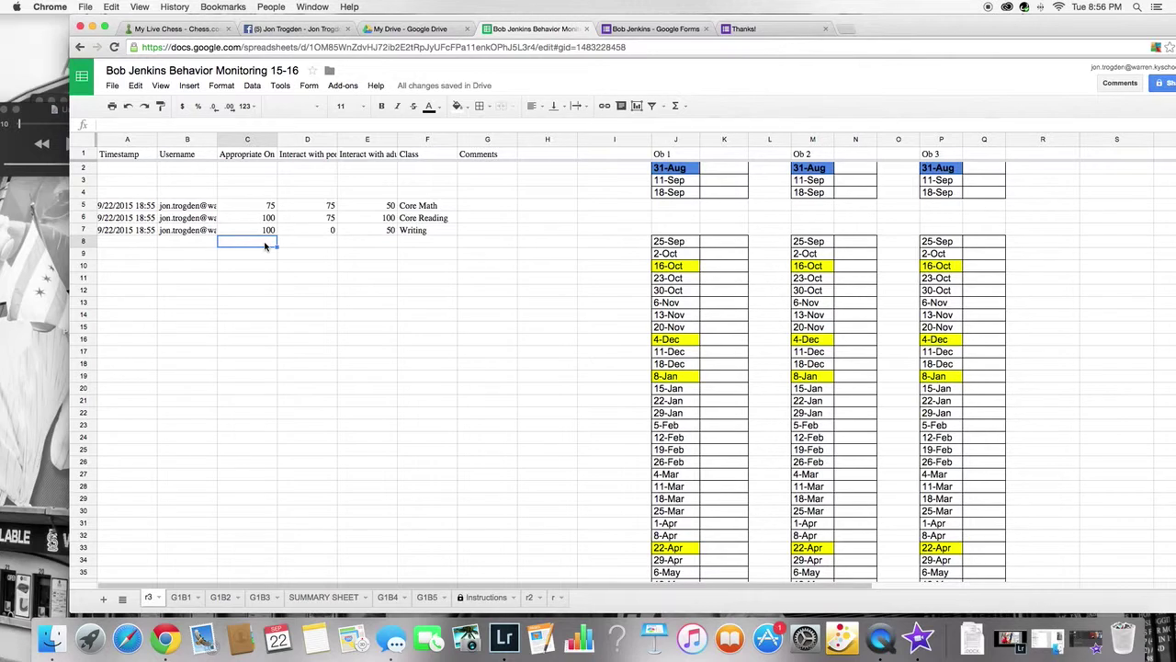
{"action": "left_click", "coordinate": [678, 106]}
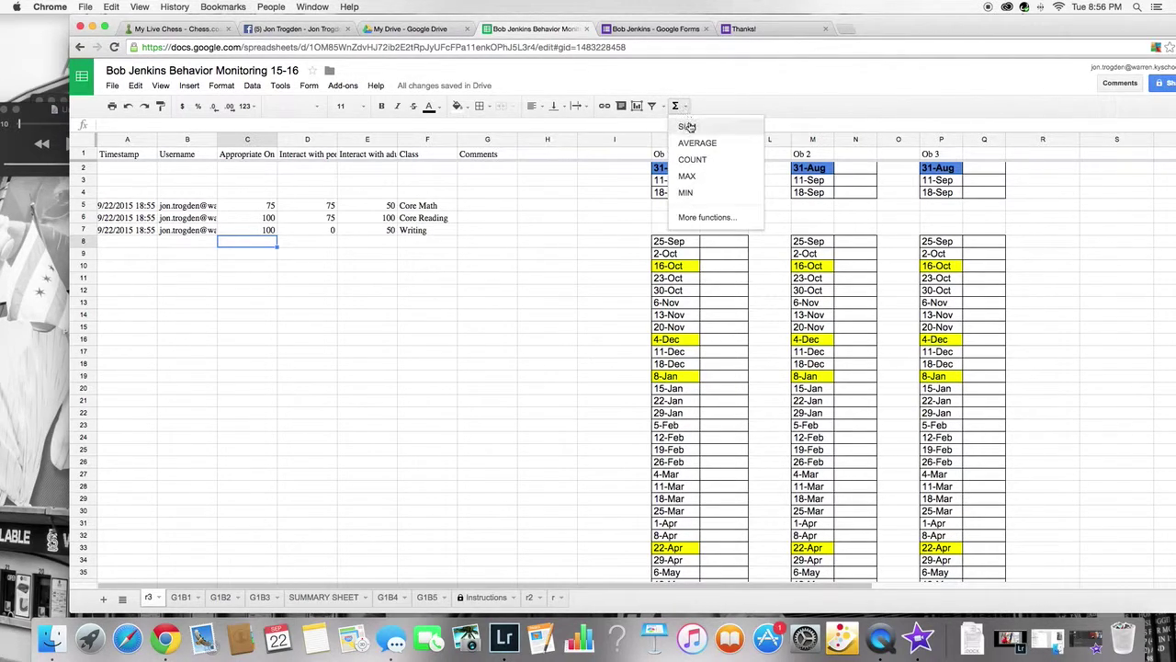
{"action": "left_click", "coordinate": [697, 142]}
{"action": "left_click", "coordinate": [269, 209]}
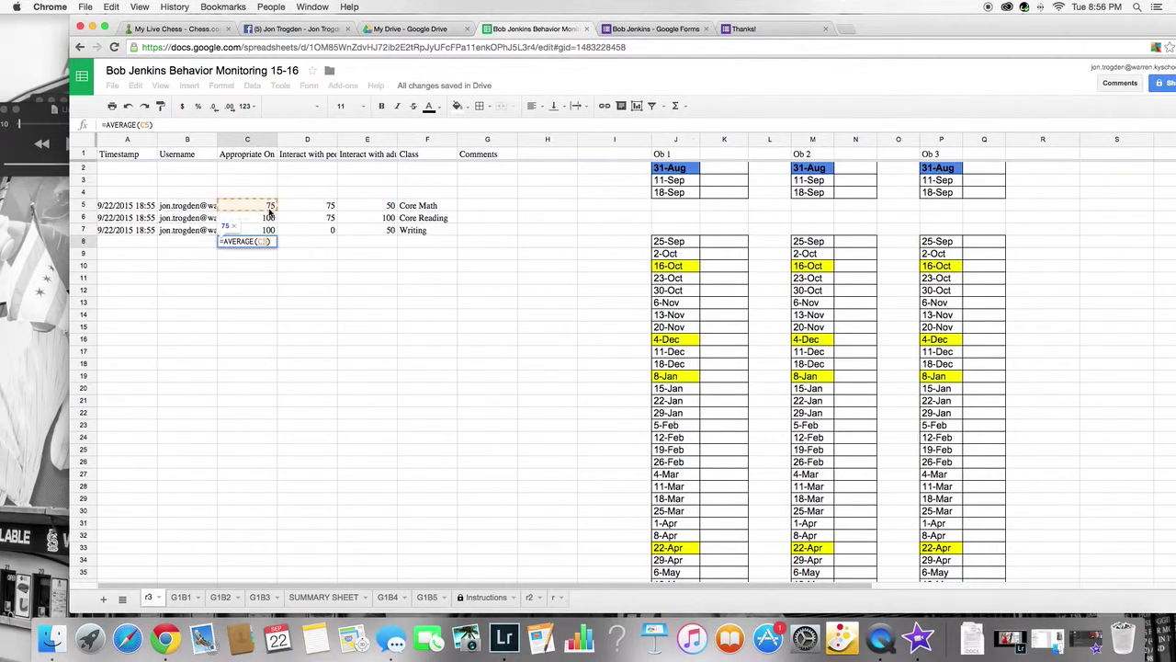
{"action": "left_click_drag", "start_coordinate": [269, 210], "coordinate": [267, 228]}
{"action": "key", "text": "Return"}
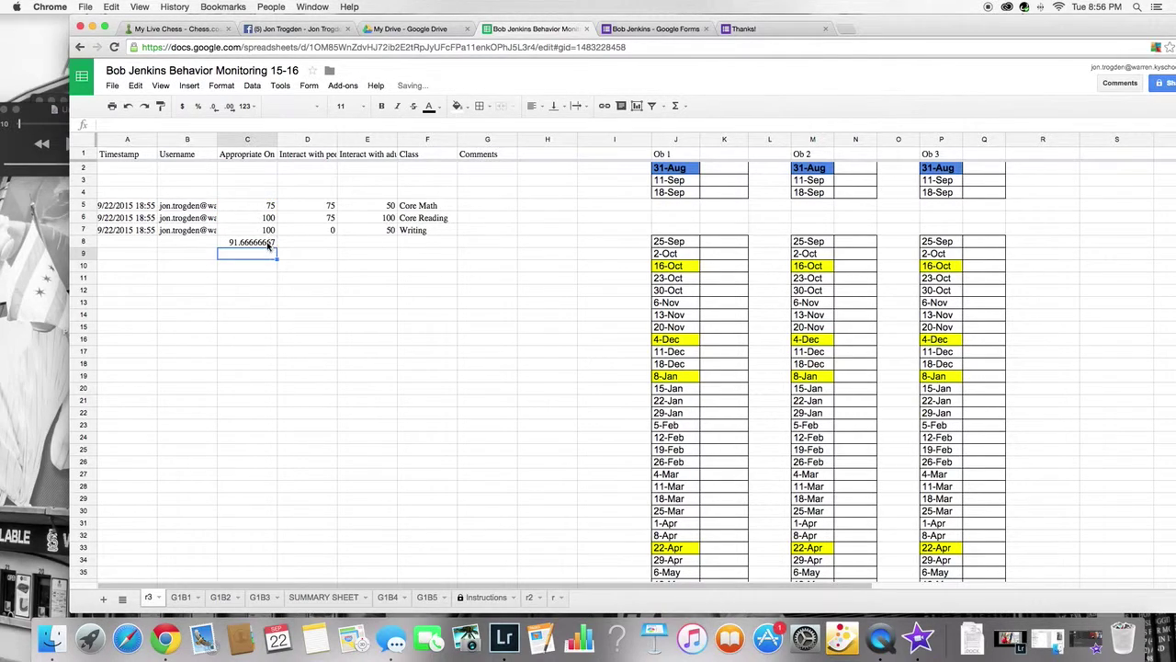
Copy the C8 average formula into D8 and E8.
{"action": "left_click", "coordinate": [267, 242]}
{"action": "key", "text": "super+c"}
{"action": "left_click", "coordinate": [312, 244]}
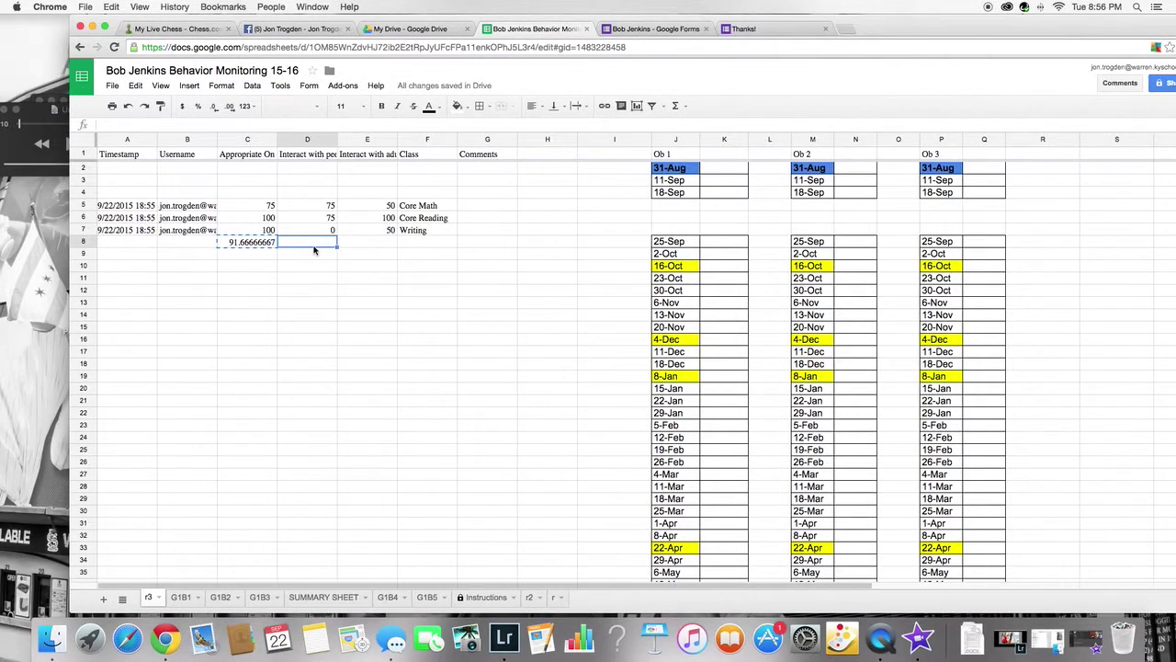
{"action": "key", "text": "super+v"}
{"action": "left_click", "coordinate": [368, 243]}
{"action": "key", "text": "super+v"}
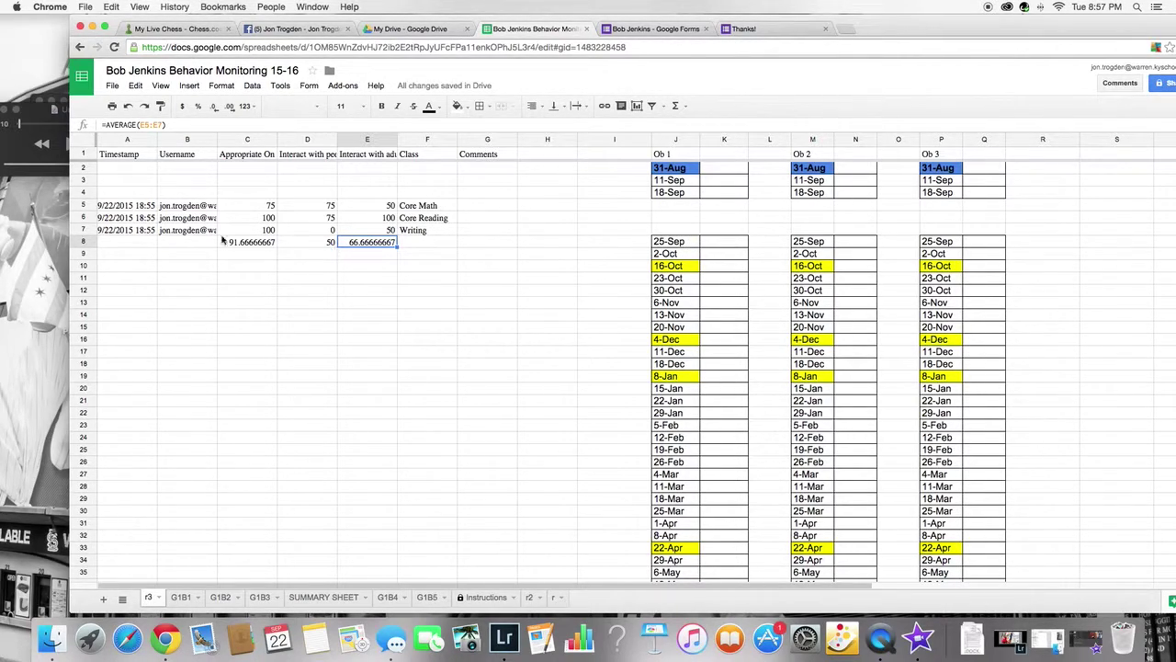
Enter the 31-Aug scores 91, 50 and 66 in the Ob 1, Ob 2 and Ob 3 tables.
{"action": "left_click", "coordinate": [736, 170]}
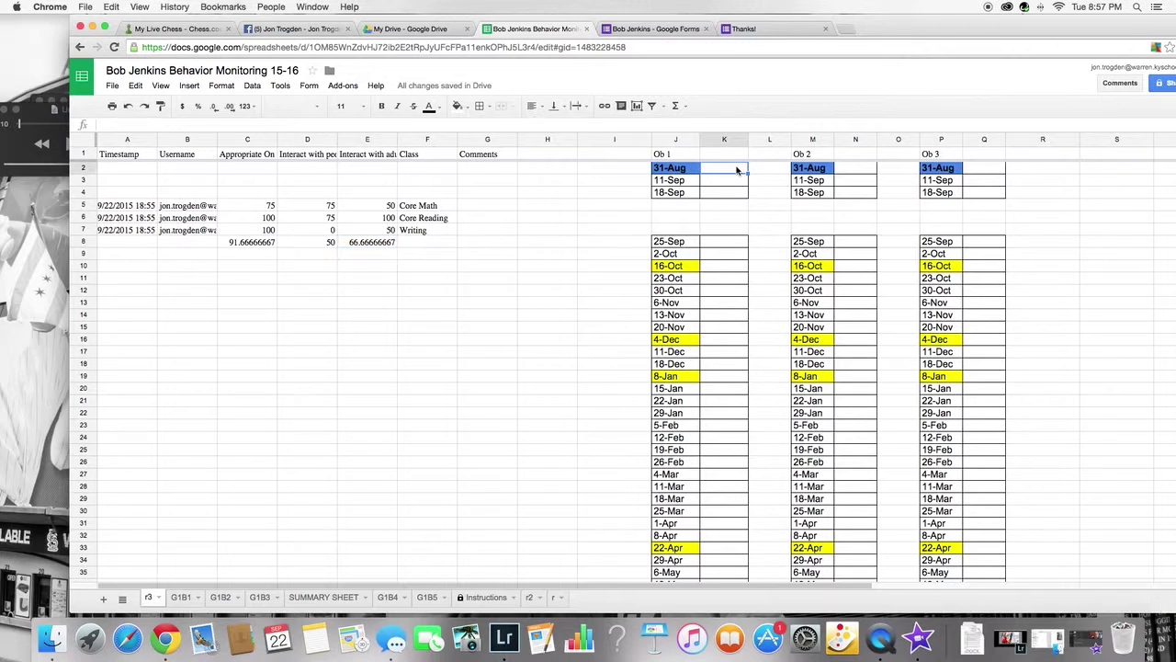
{"action": "type", "text": "91"}
{"action": "key", "text": "Tab"}
{"action": "key", "text": "Tab"}
{"action": "key", "text": "Tab"}
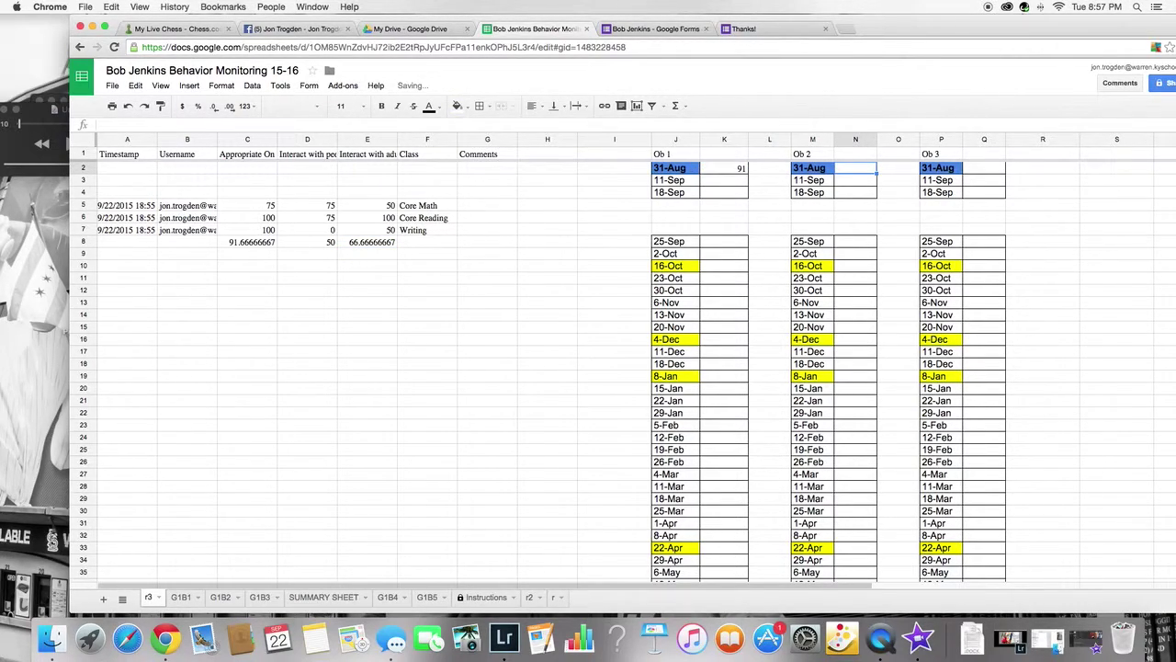
{"action": "type", "text": "50"}
{"action": "key", "text": "Tab"}
{"action": "key", "text": "Tab"}
{"action": "key", "text": "Tab"}
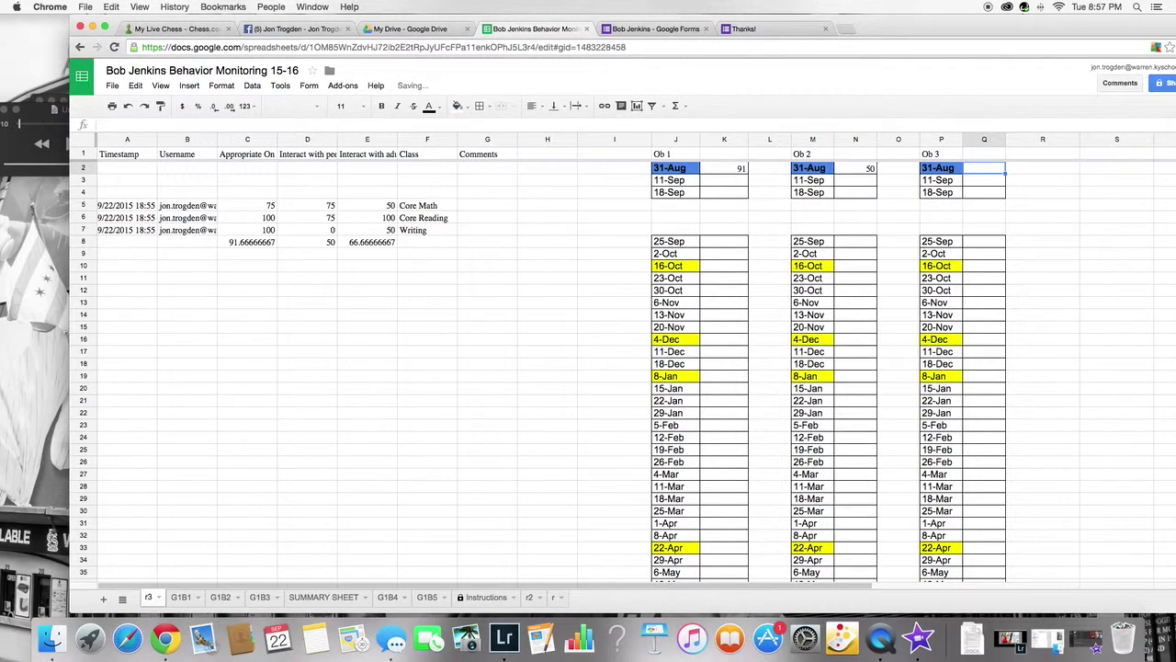
{"action": "type", "text": "66"}
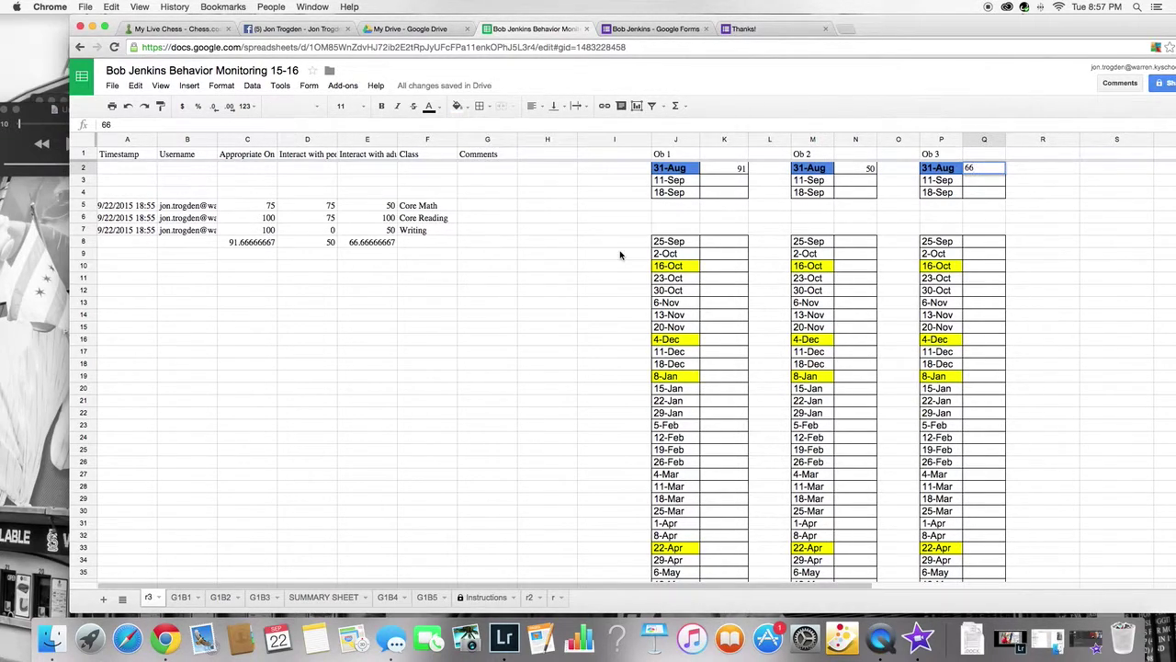
{"action": "left_click", "coordinate": [607, 254]}
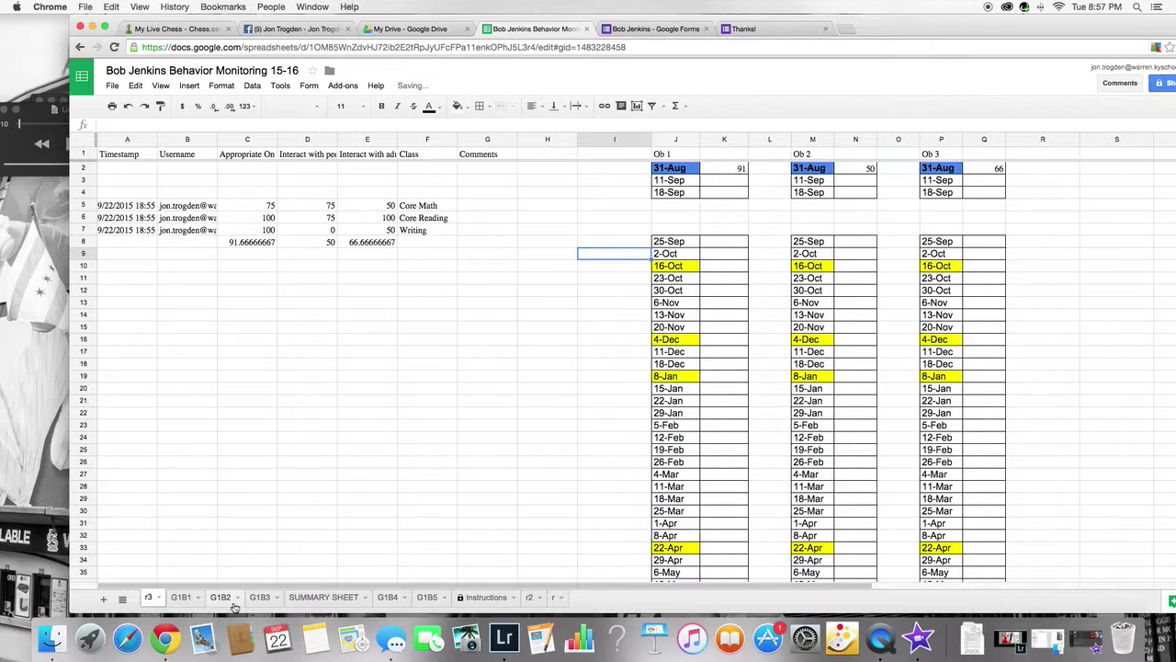
Inspect the G1B1 and G1B2 benchmark sheets and their charts.
{"action": "left_click", "coordinate": [181, 599]}
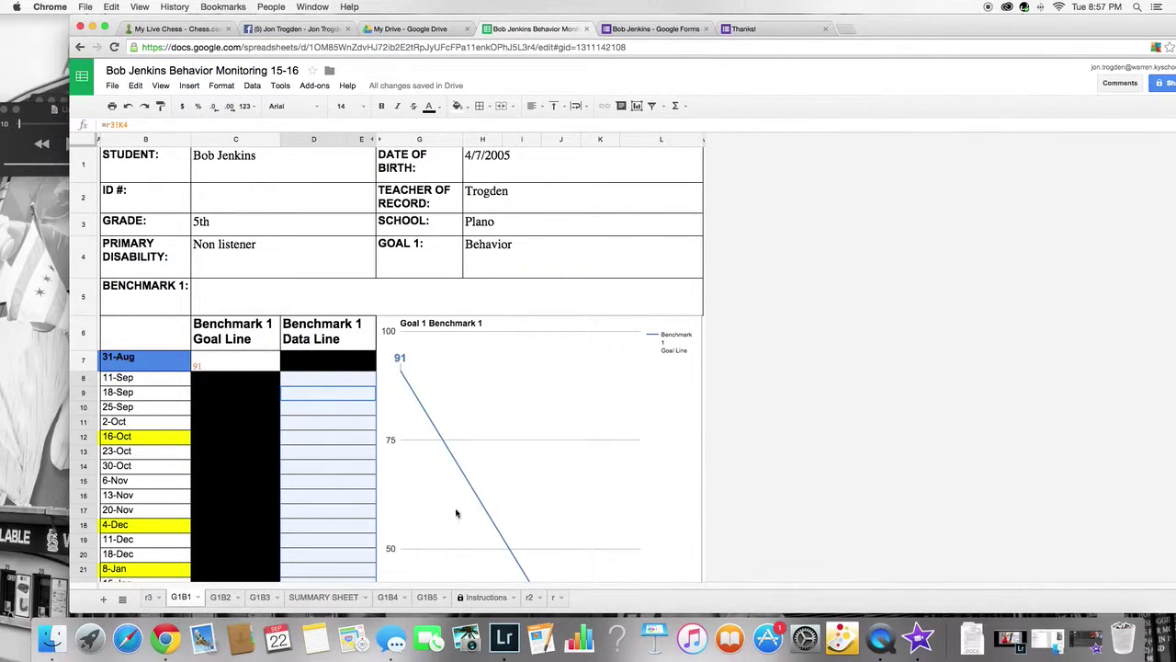
{"action": "scroll", "coordinate": [470, 505], "scroll_direction": "down", "scroll_amount": 2}
{"action": "scroll", "coordinate": [470, 506], "scroll_direction": "down", "scroll_amount": 10}
{"action": "scroll", "coordinate": [439, 499], "scroll_direction": "up", "scroll_amount": 8}
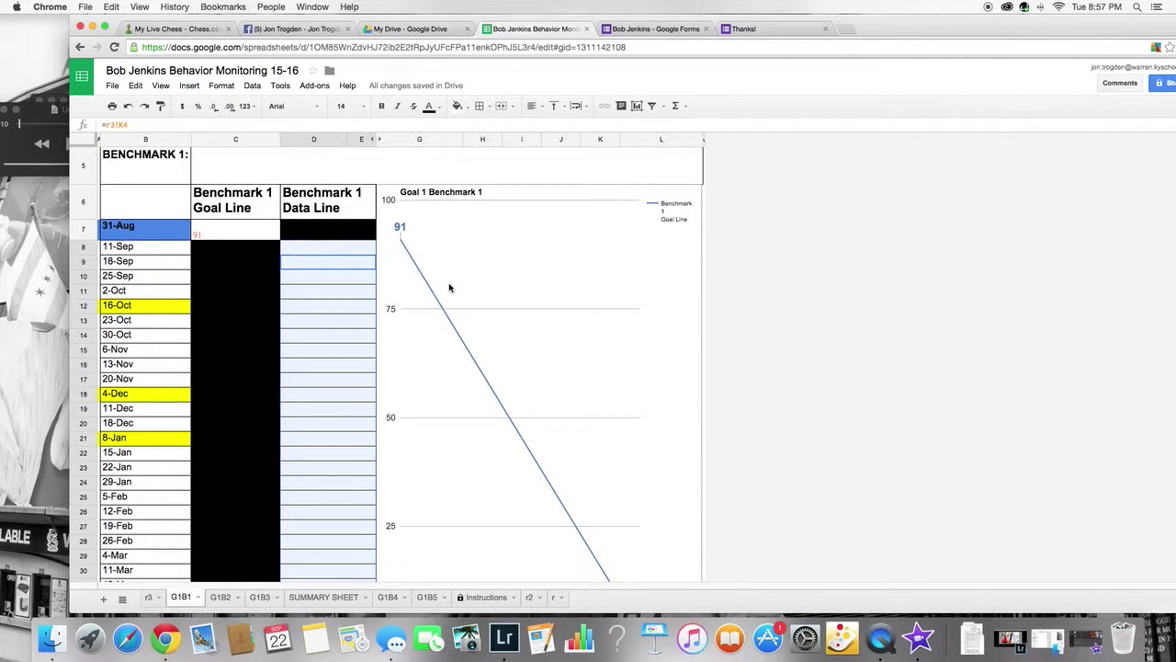
{"action": "scroll", "coordinate": [625, 569], "scroll_direction": "down", "scroll_amount": 5}
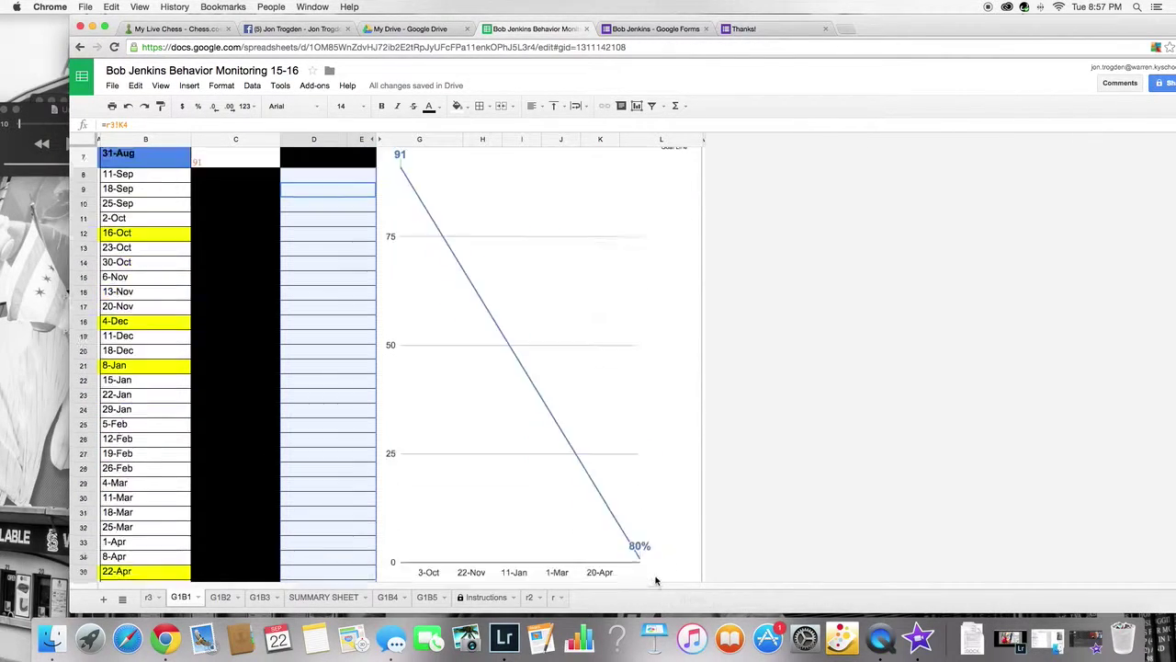
{"action": "left_click", "coordinate": [220, 597]}
{"action": "scroll", "coordinate": [452, 429], "scroll_direction": "down", "scroll_amount": 5}
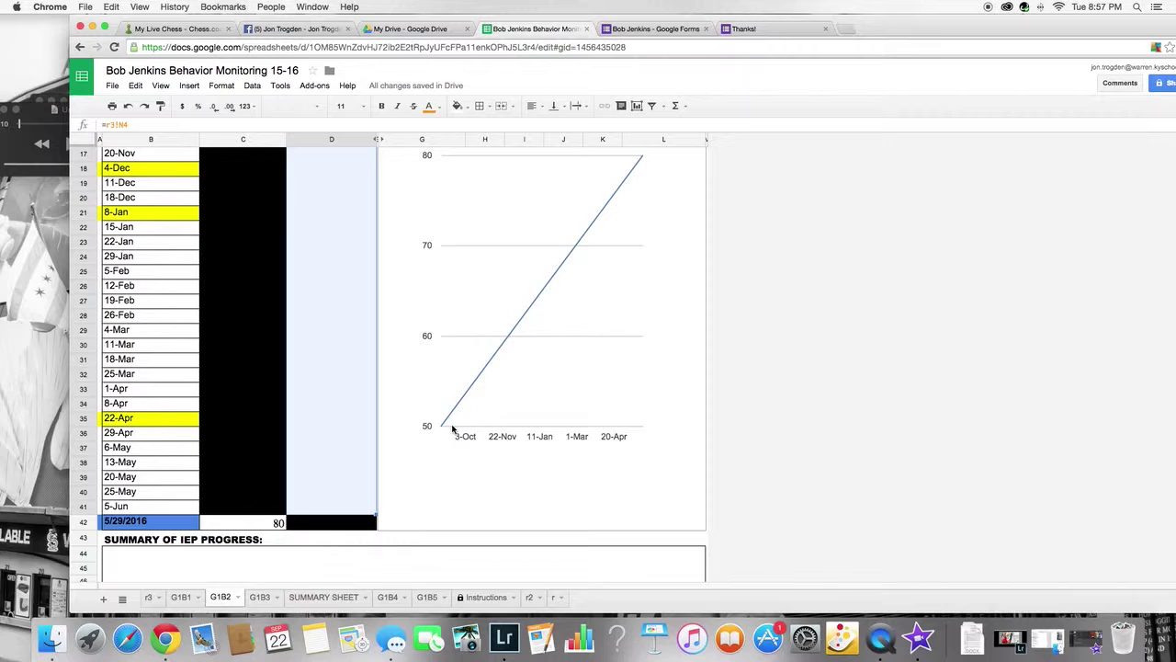
{"action": "scroll", "coordinate": [452, 429], "scroll_direction": "up", "scroll_amount": 3}
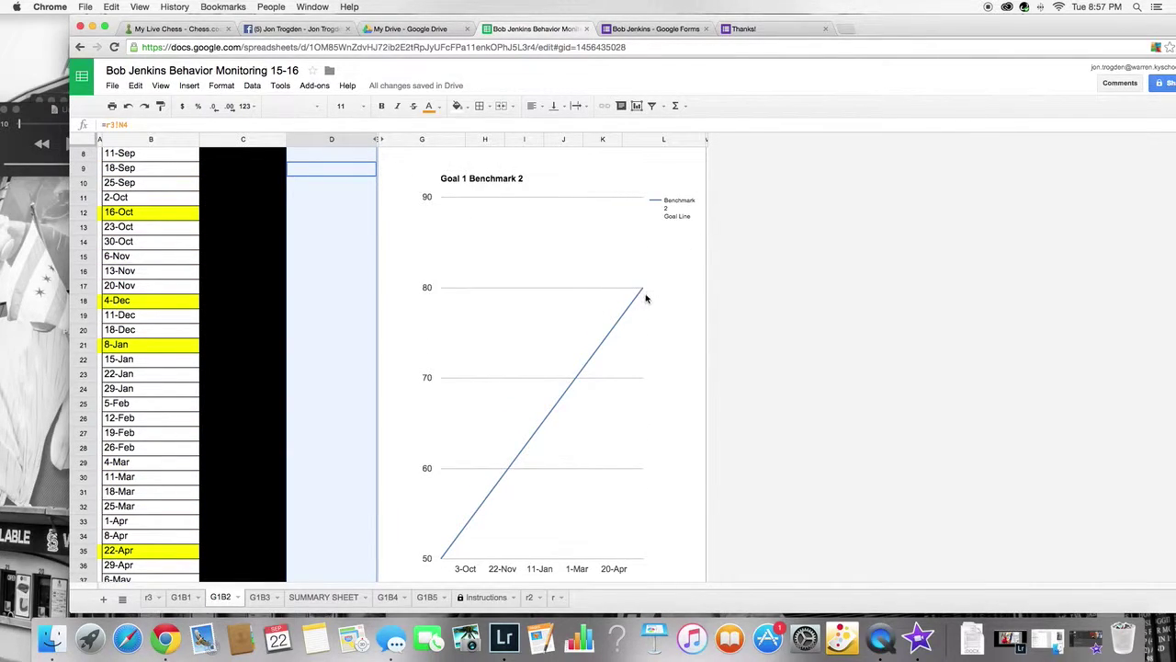
{"action": "scroll", "coordinate": [538, 381], "scroll_direction": "up", "scroll_amount": 1}
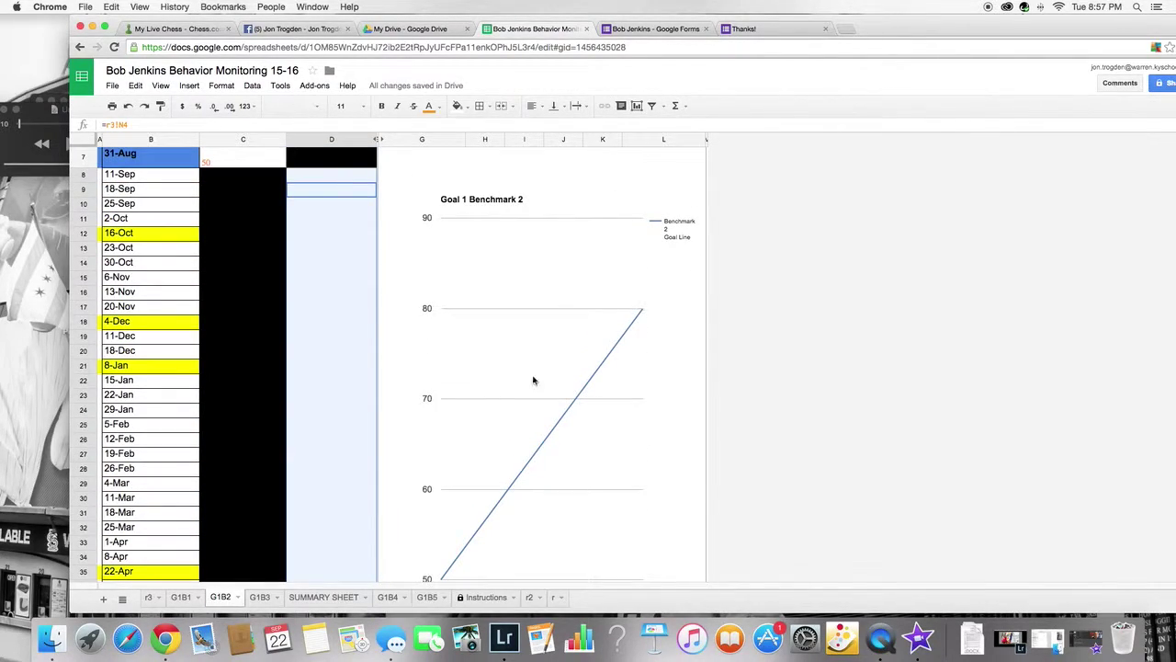
Scroll through the SUMMARY SHEET's Goal 1 benchmark charts.
{"action": "left_click", "coordinate": [323, 598]}
{"action": "scroll", "coordinate": [560, 342], "scroll_direction": "up", "scroll_amount": 5}
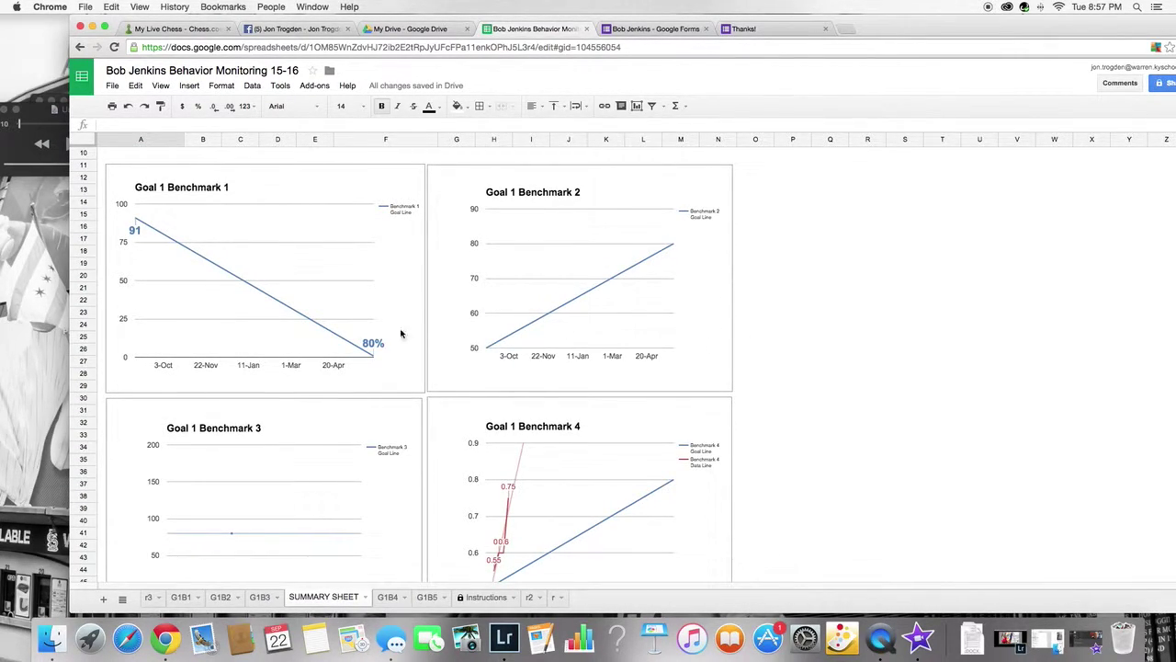
{"action": "scroll", "coordinate": [517, 342], "scroll_direction": "down", "scroll_amount": 3}
{"action": "scroll", "coordinate": [517, 344], "scroll_direction": "up", "scroll_amount": 5}
{"action": "scroll", "coordinate": [517, 348], "scroll_direction": "down", "scroll_amount": 1}
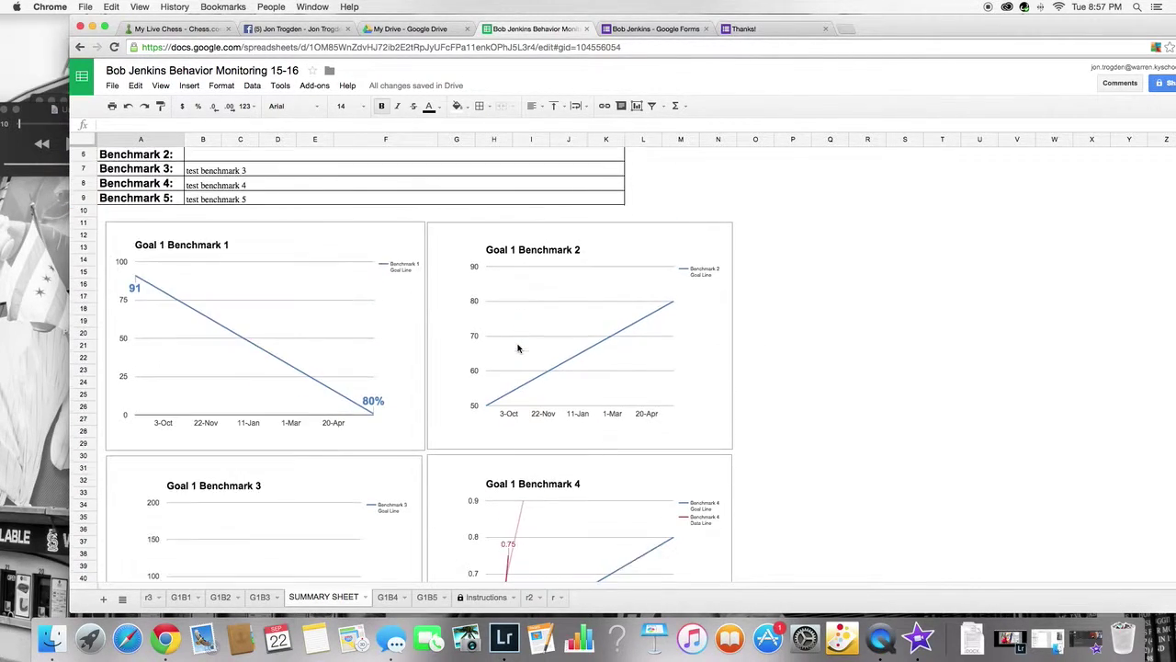
{"action": "scroll", "coordinate": [518, 348], "scroll_direction": "down", "scroll_amount": 1}
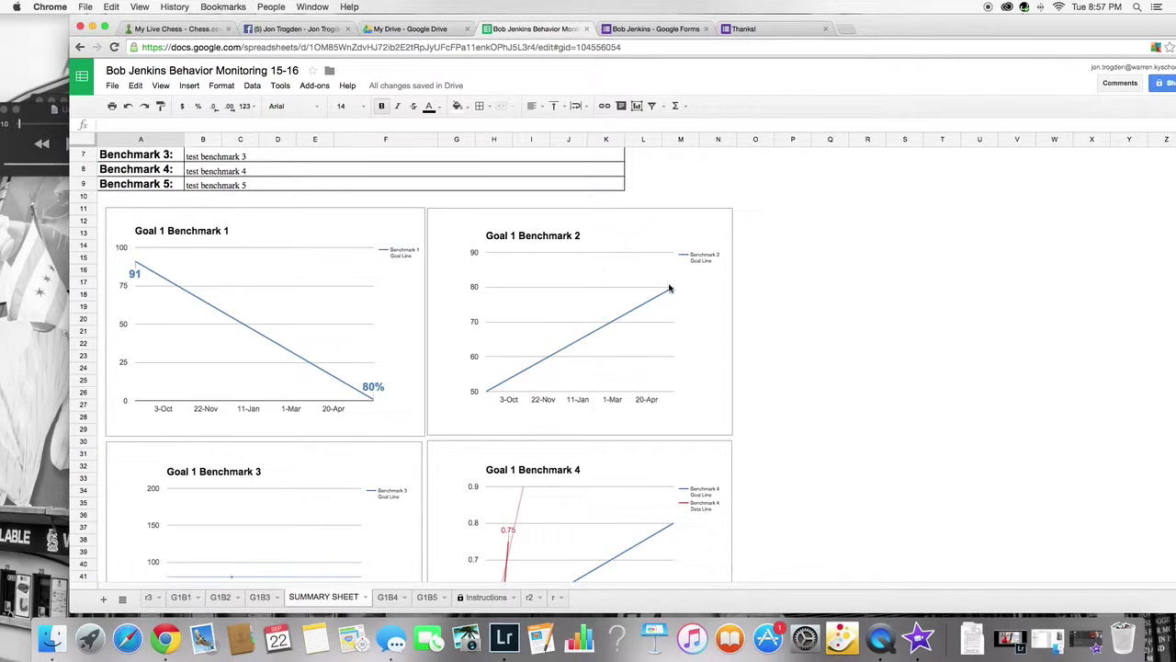
{"action": "scroll", "coordinate": [676, 348], "scroll_direction": "down", "scroll_amount": 5}
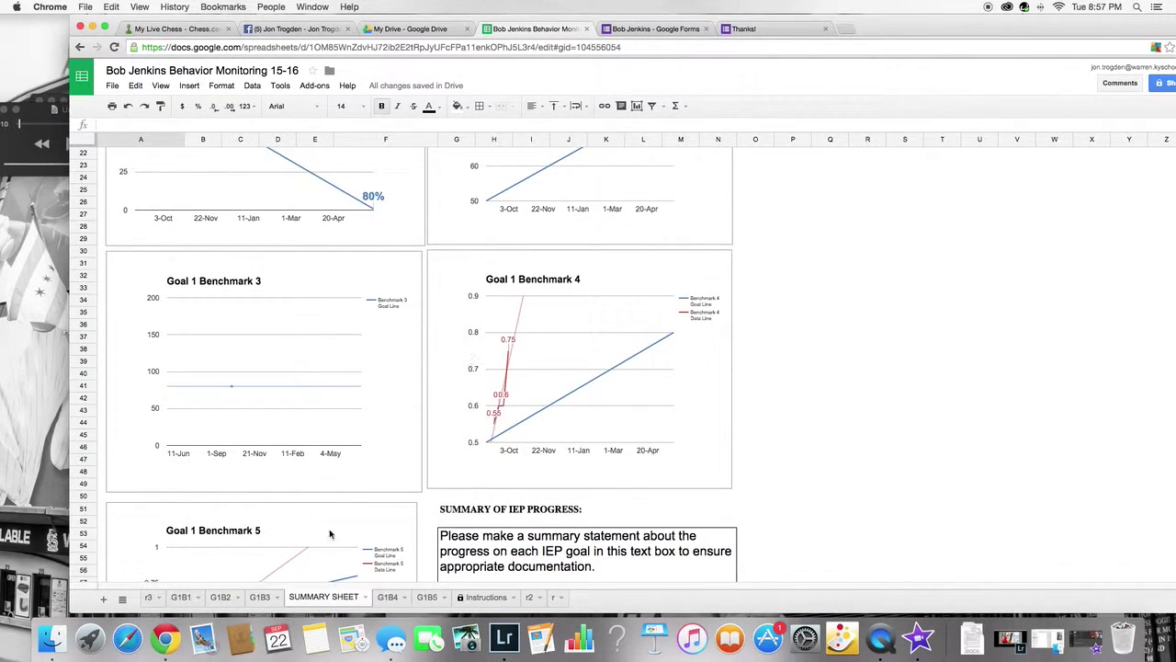
Clear the Benchmark 4 test values for 31-Aug to 25-Sep on G1B4.
{"action": "left_click", "coordinate": [389, 597]}
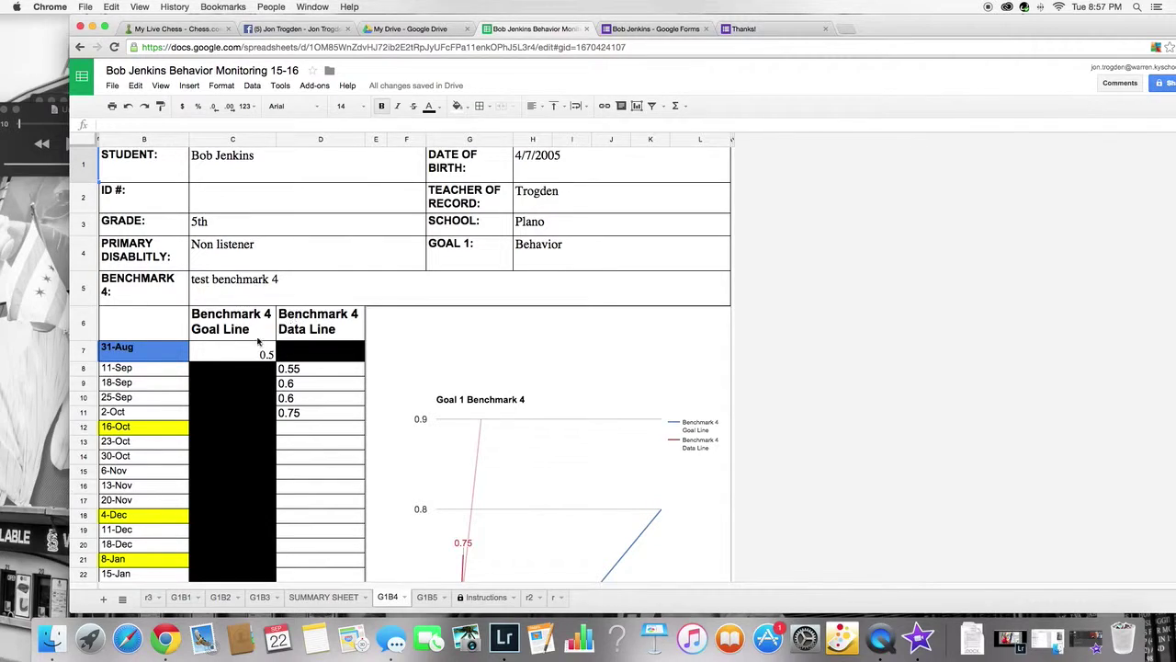
{"action": "left_click_drag", "start_coordinate": [259, 342], "coordinate": [322, 407]}
{"action": "key", "text": "Delete"}
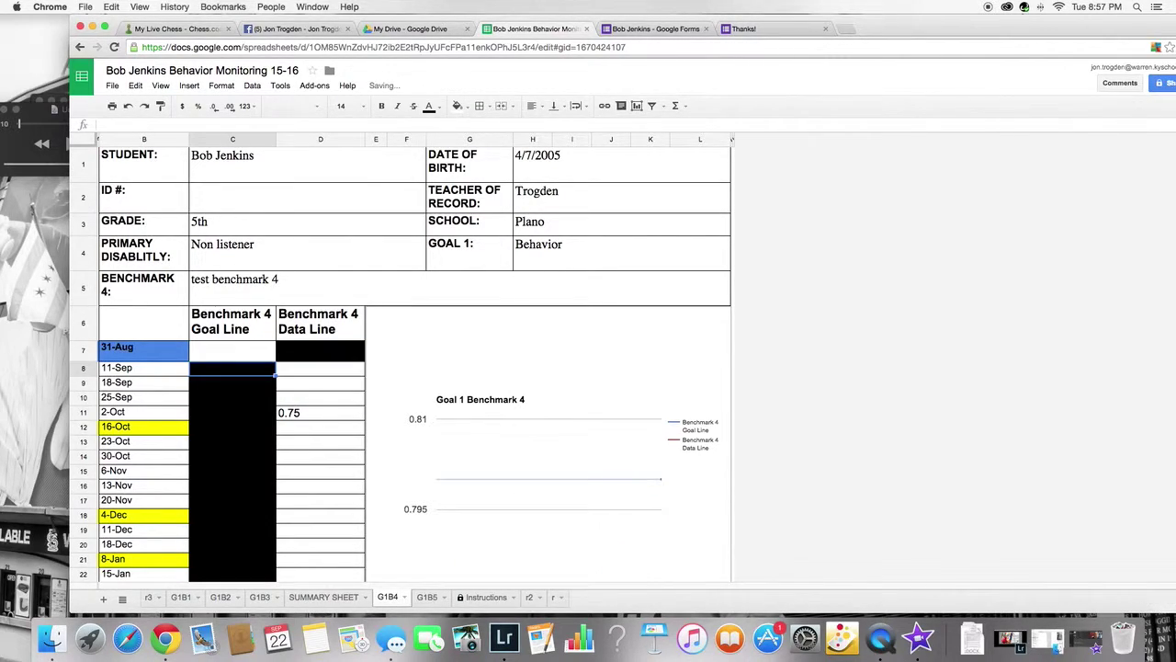
{"action": "left_click", "coordinate": [233, 368]}
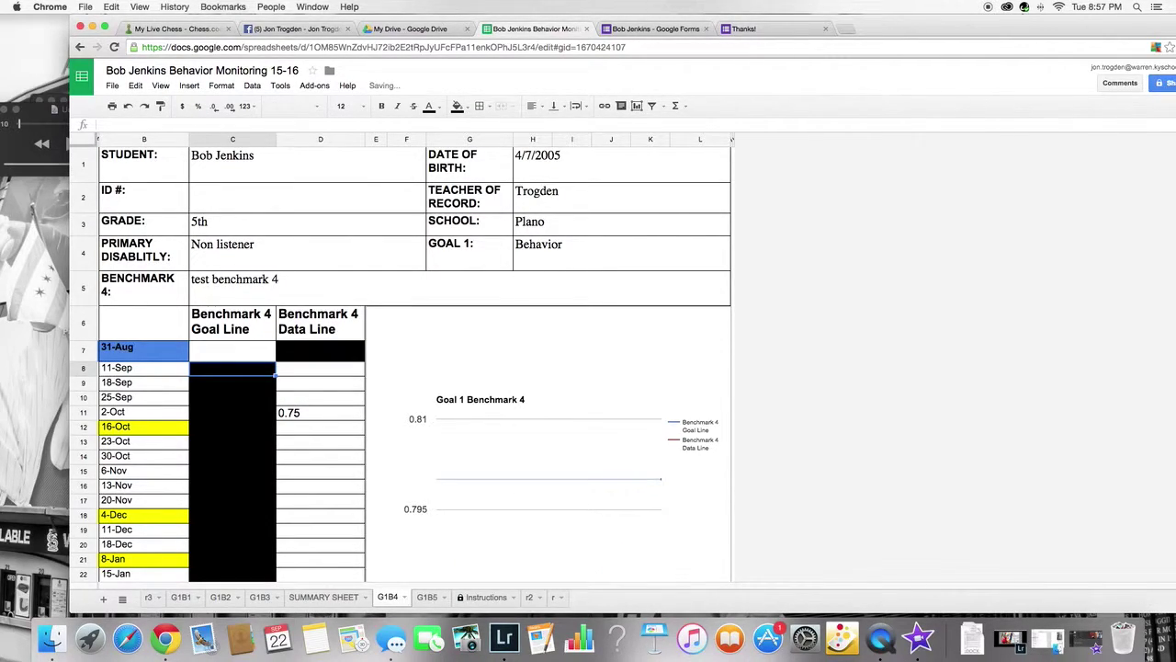
Cycle through the G1B1–G1B3 sheets and SUMMARY SHEET, ending on r3.
{"action": "left_click", "coordinate": [181, 597]}
{"action": "left_click", "coordinate": [219, 597]}
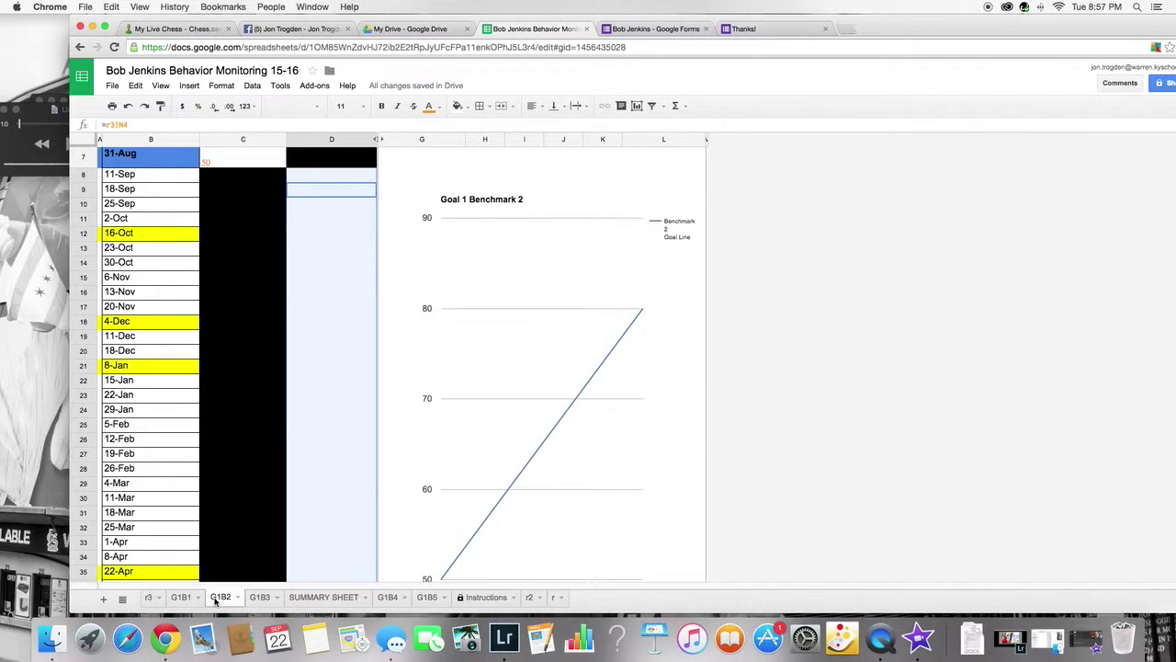
{"action": "left_click", "coordinate": [260, 597]}
{"action": "left_click", "coordinate": [181, 597]}
{"action": "left_click", "coordinate": [149, 598]}
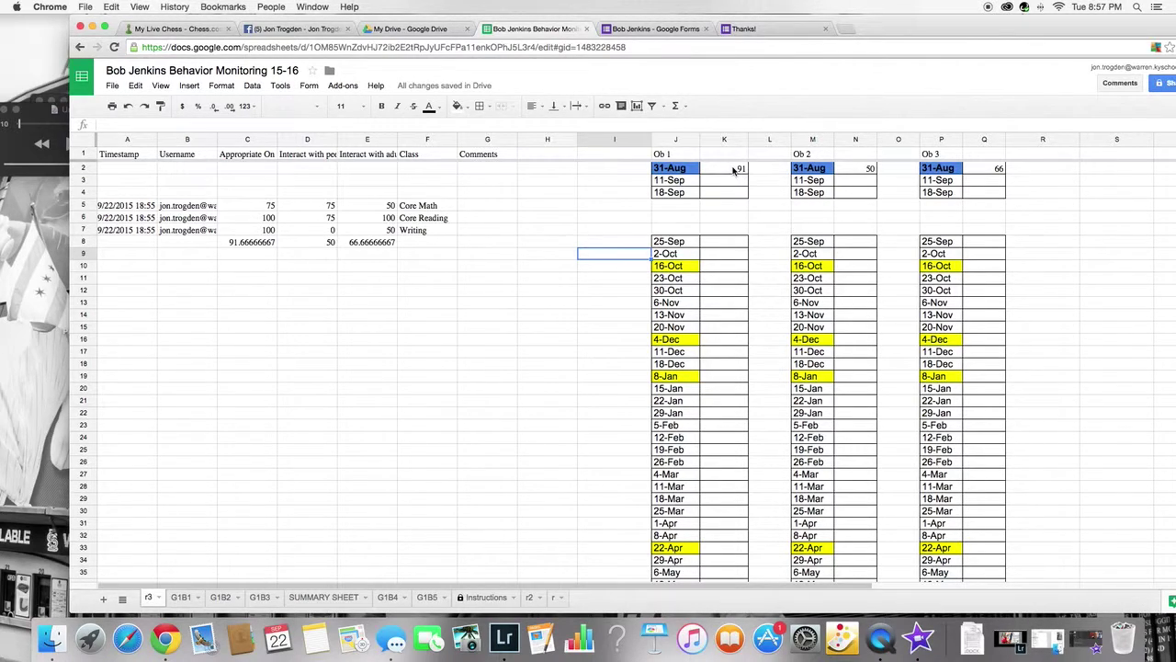
{"action": "left_click", "coordinate": [181, 597]}
{"action": "left_click", "coordinate": [225, 597]}
{"action": "left_click", "coordinate": [260, 598]}
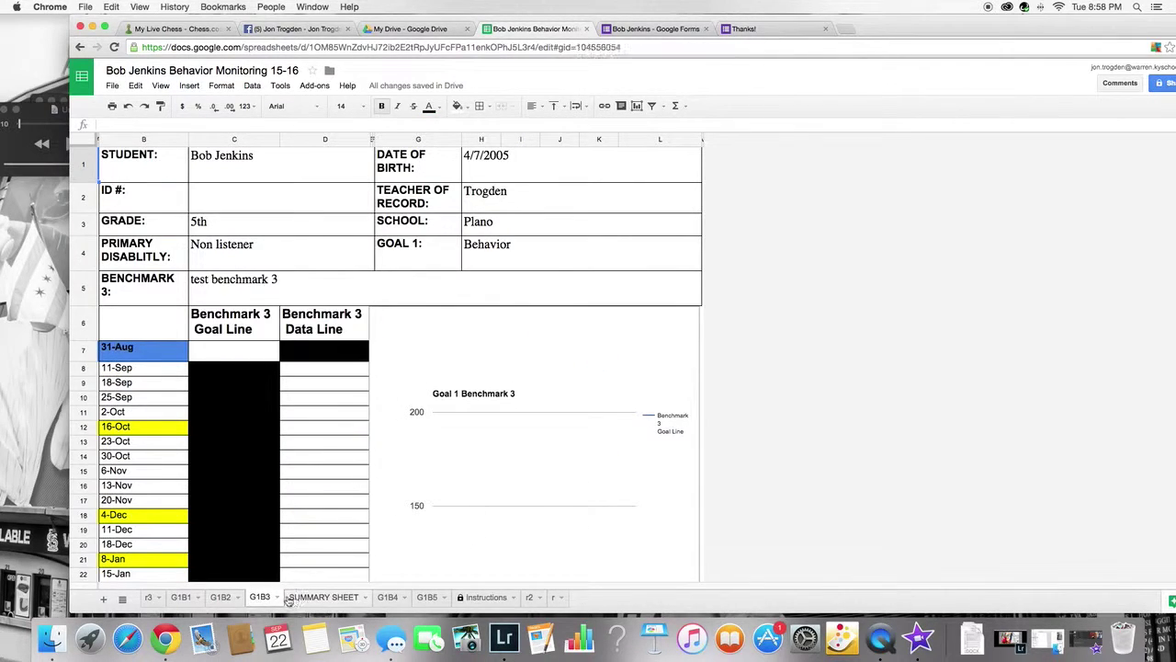
{"action": "left_click", "coordinate": [317, 597]}
{"action": "left_click", "coordinate": [149, 598]}
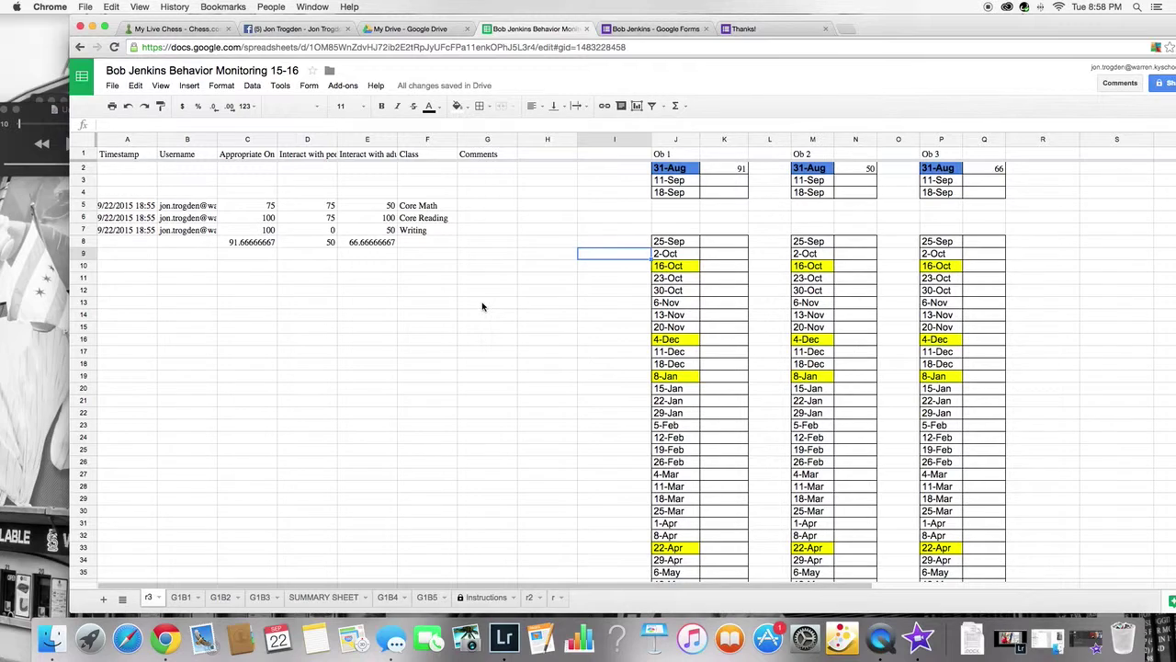
{"action": "left_click", "coordinate": [605, 294]}
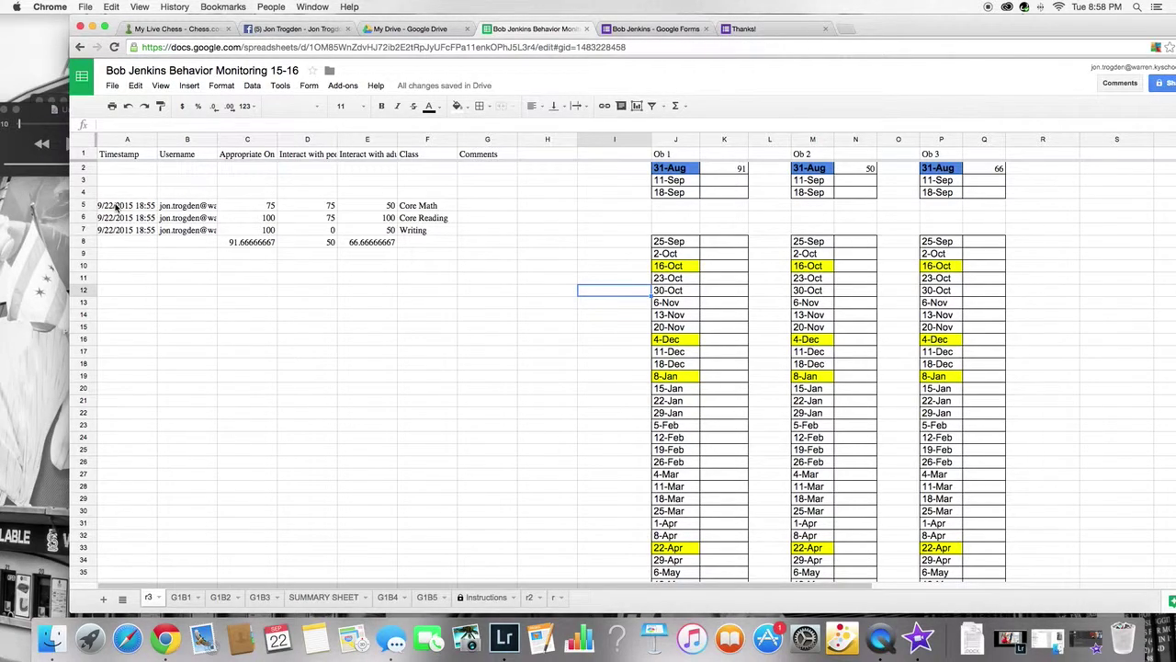
Clear the C8:E8 averages and delete response rows 5–7 via Edit menu.
{"action": "left_click_drag", "start_coordinate": [257, 242], "coordinate": [386, 242]}
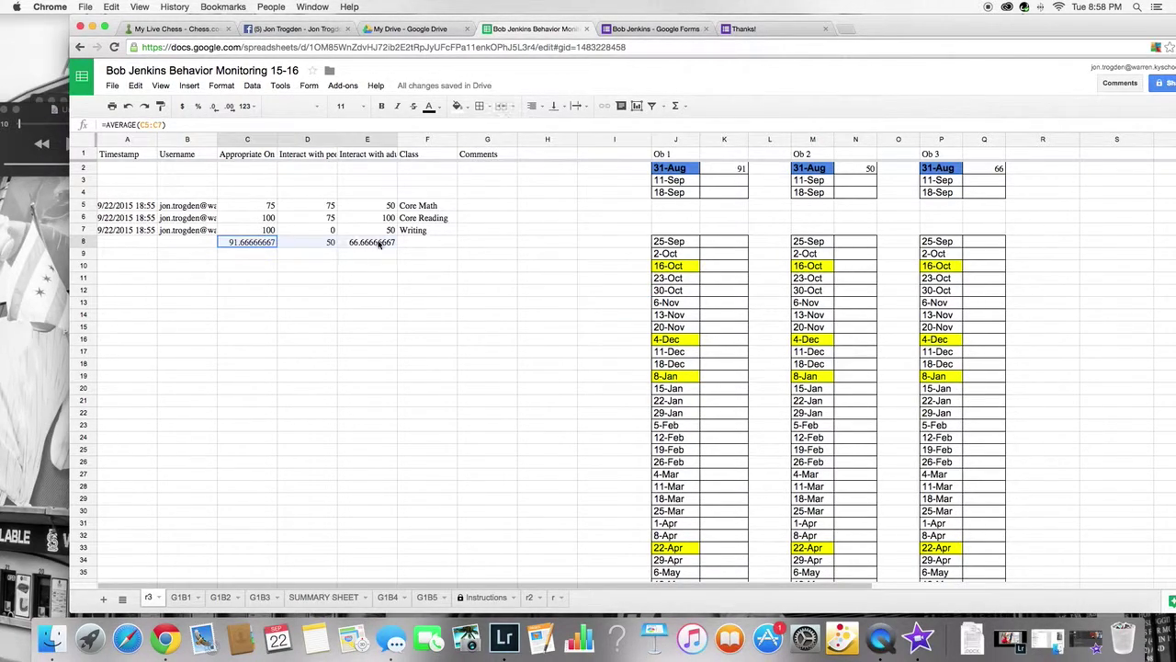
{"action": "key", "text": "Delete"}
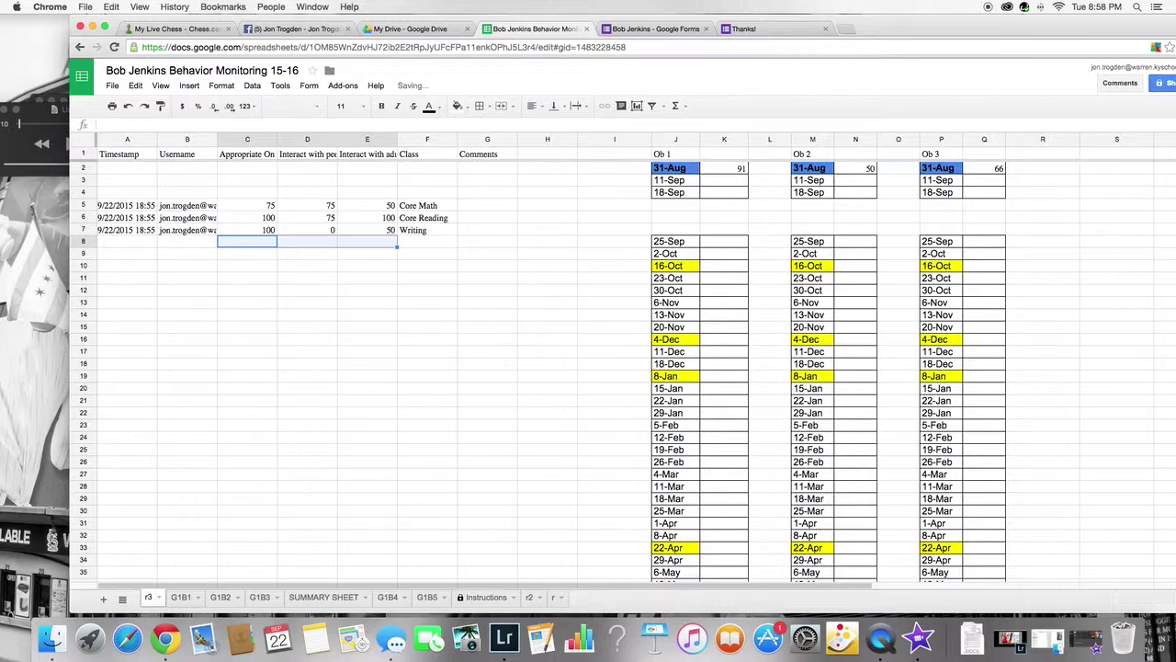
{"action": "left_click", "coordinate": [85, 204]}
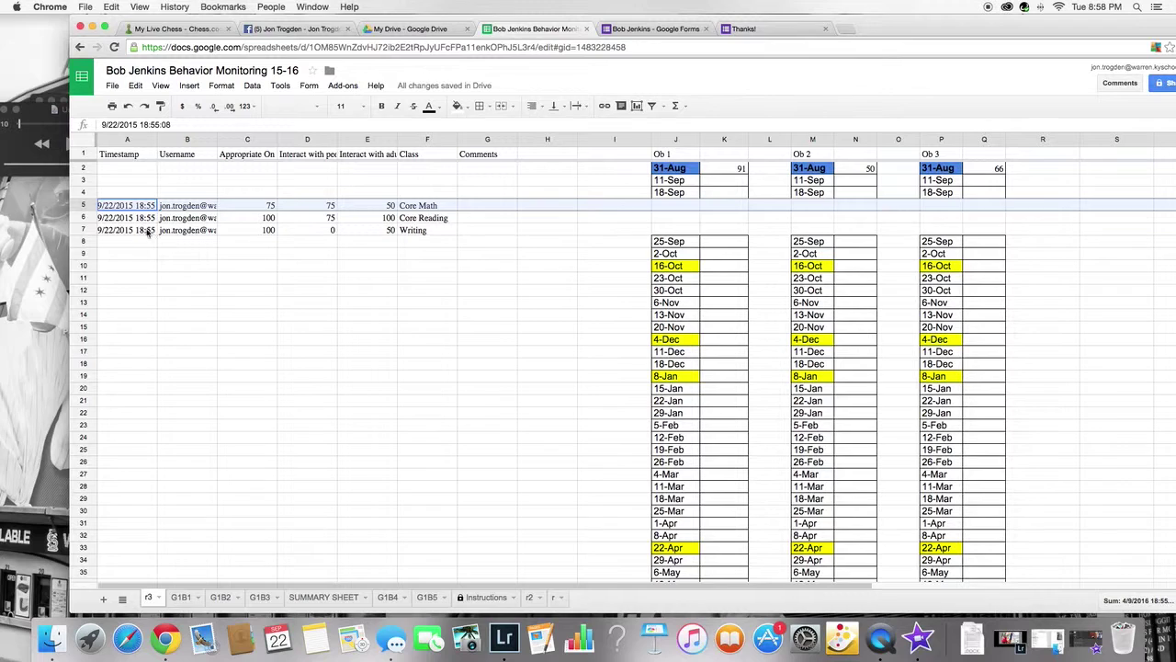
{"action": "left_click_drag", "start_coordinate": [83, 204], "coordinate": [174, 204]}
{"action": "left_click", "coordinate": [187, 266]}
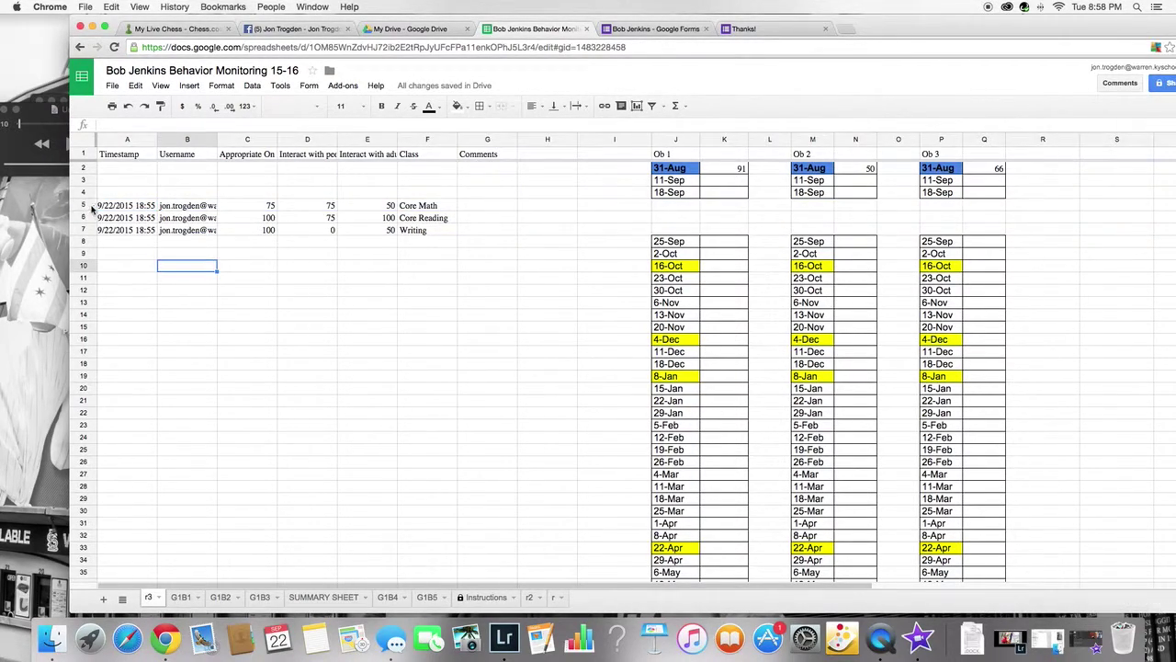
{"action": "left_click_drag", "start_coordinate": [92, 208], "coordinate": [169, 231]}
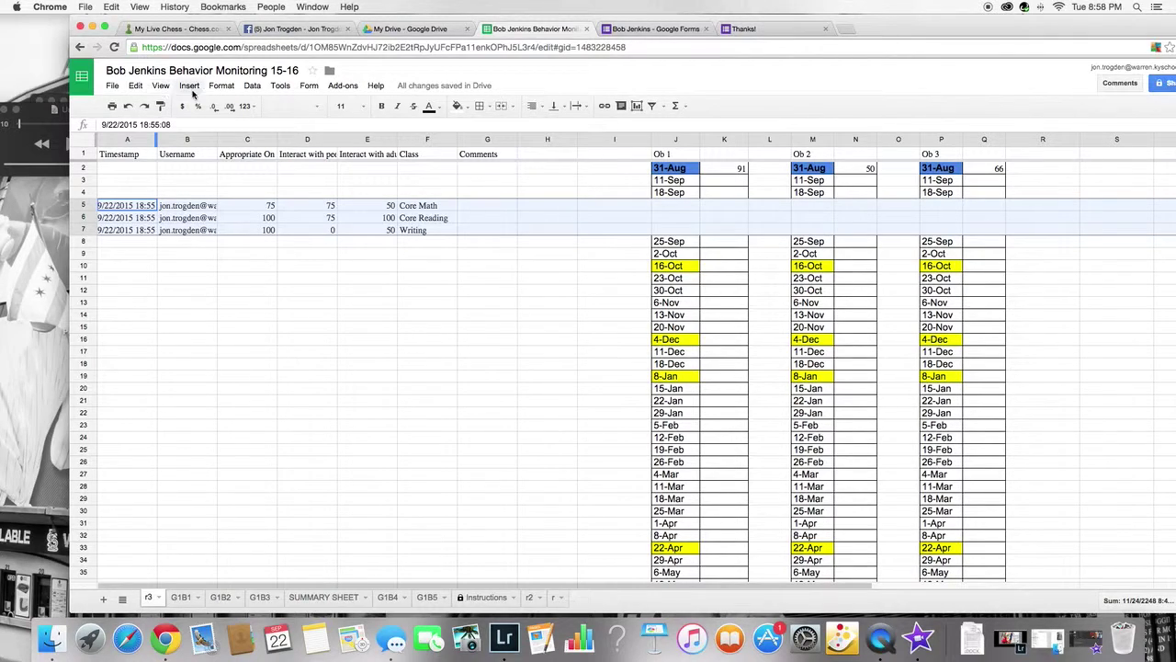
{"action": "left_click", "coordinate": [135, 85]}
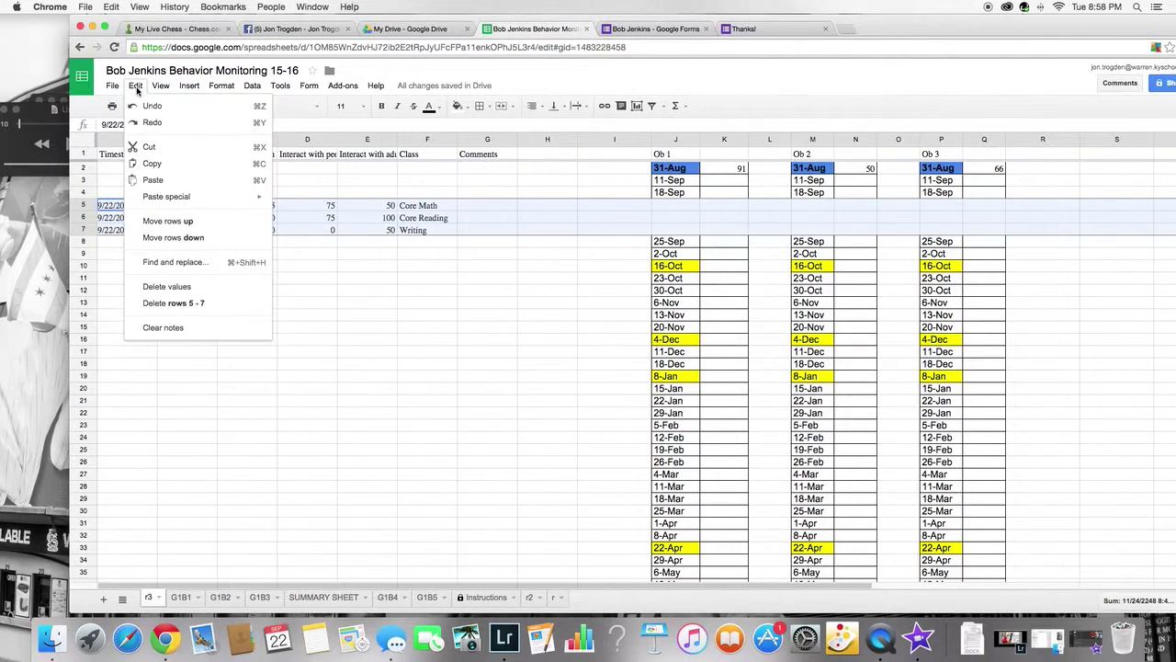
{"action": "left_click", "coordinate": [186, 304]}
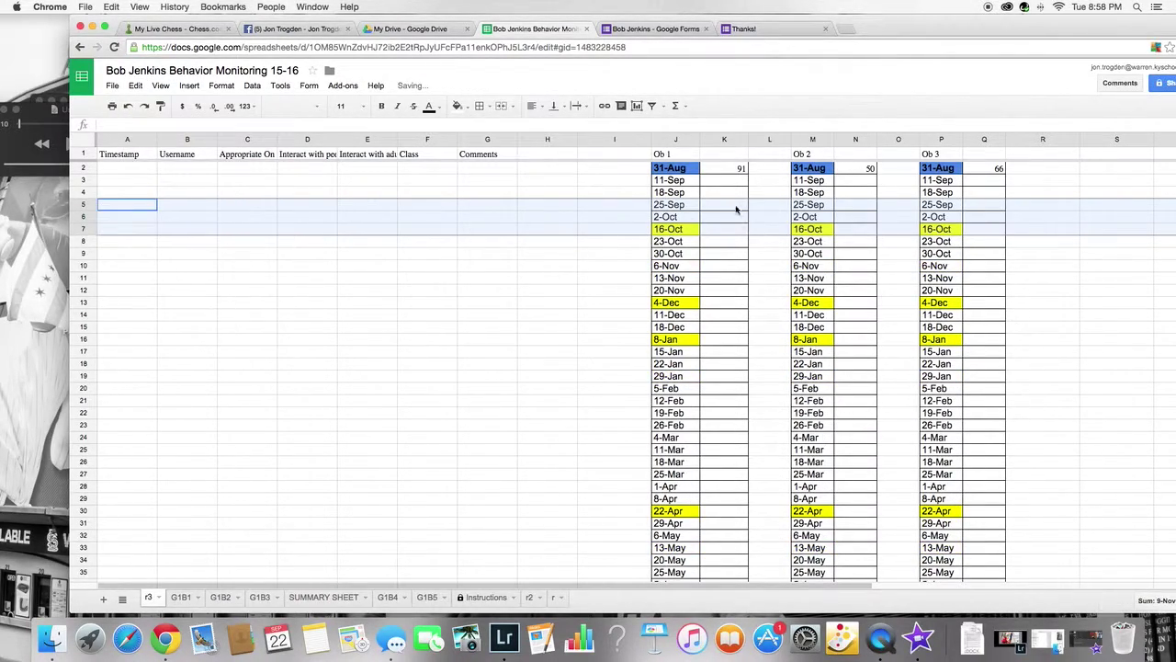
Check the G1B1 and G1B2 benchmark charts, then return to r3.
{"action": "left_click", "coordinate": [181, 597]}
{"action": "left_click", "coordinate": [220, 597]}
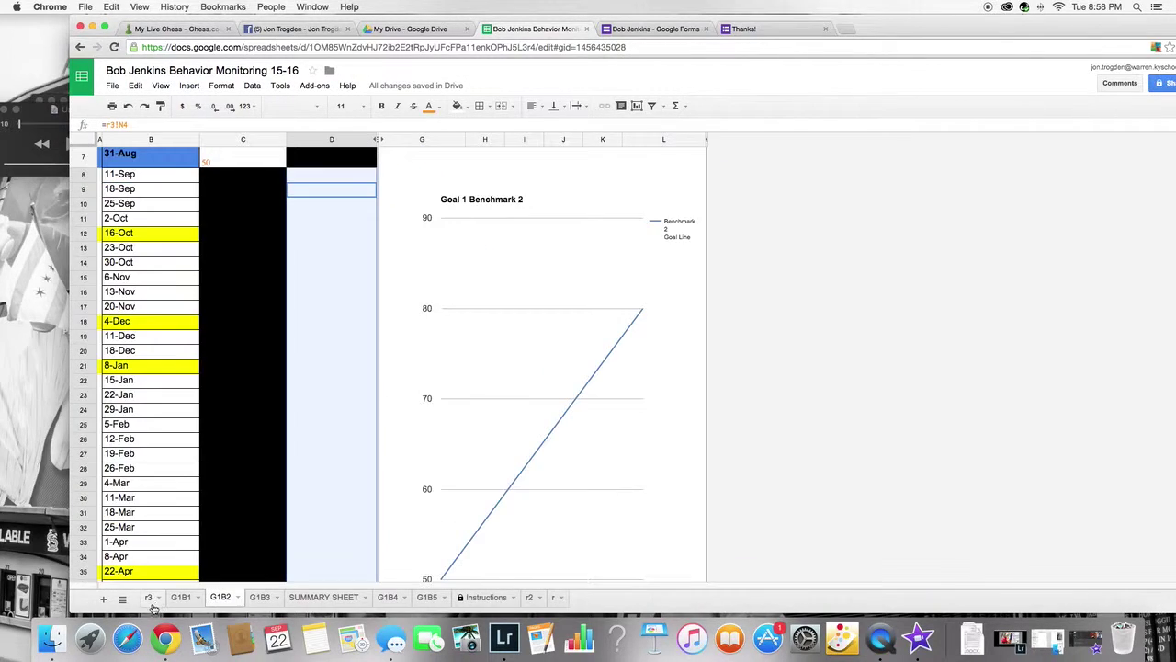
{"action": "left_click", "coordinate": [150, 599]}
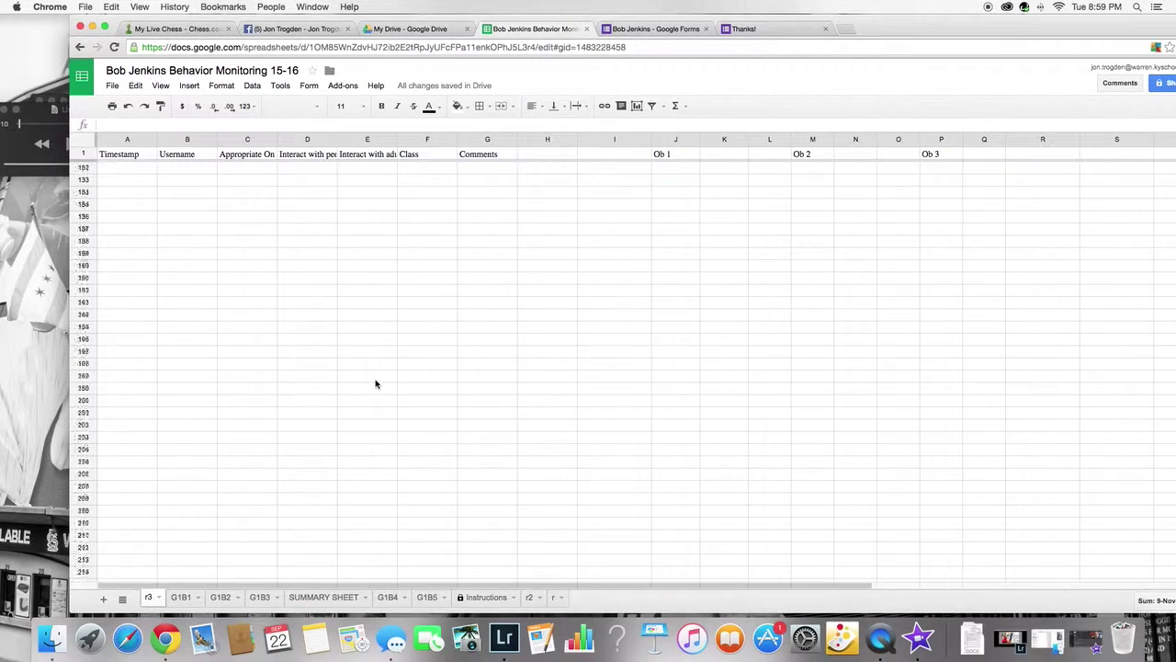
{"action": "scroll", "coordinate": [375, 384], "scroll_direction": "down", "scroll_amount": 20}
{"action": "scroll", "coordinate": [375, 385], "scroll_direction": "up", "scroll_amount": 20}
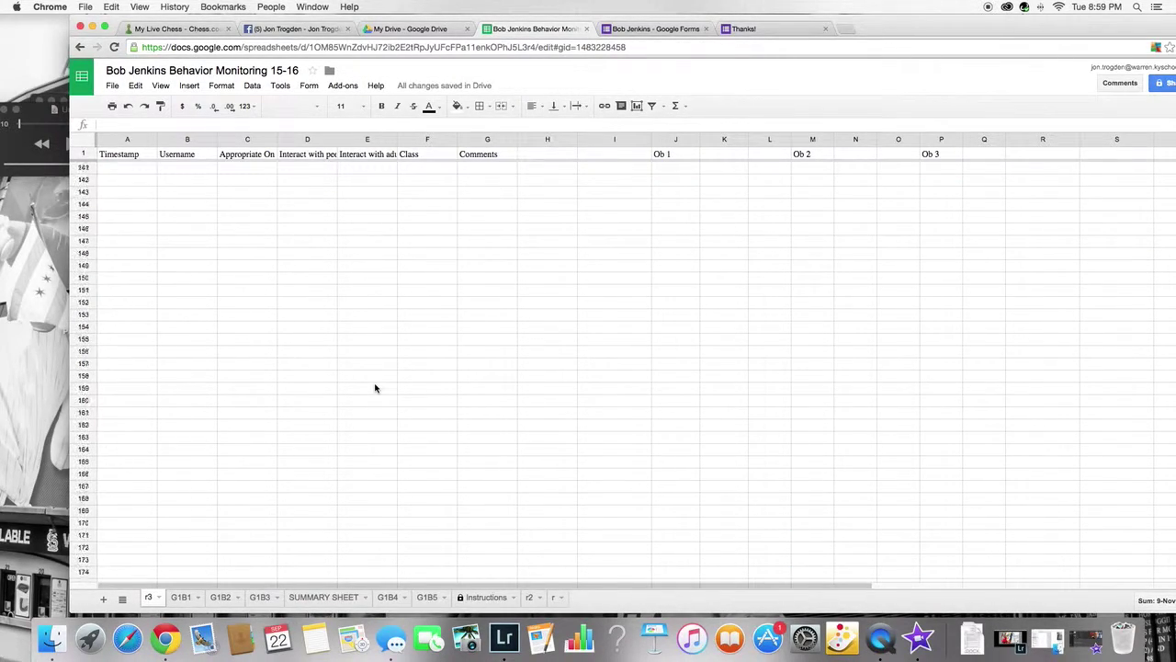